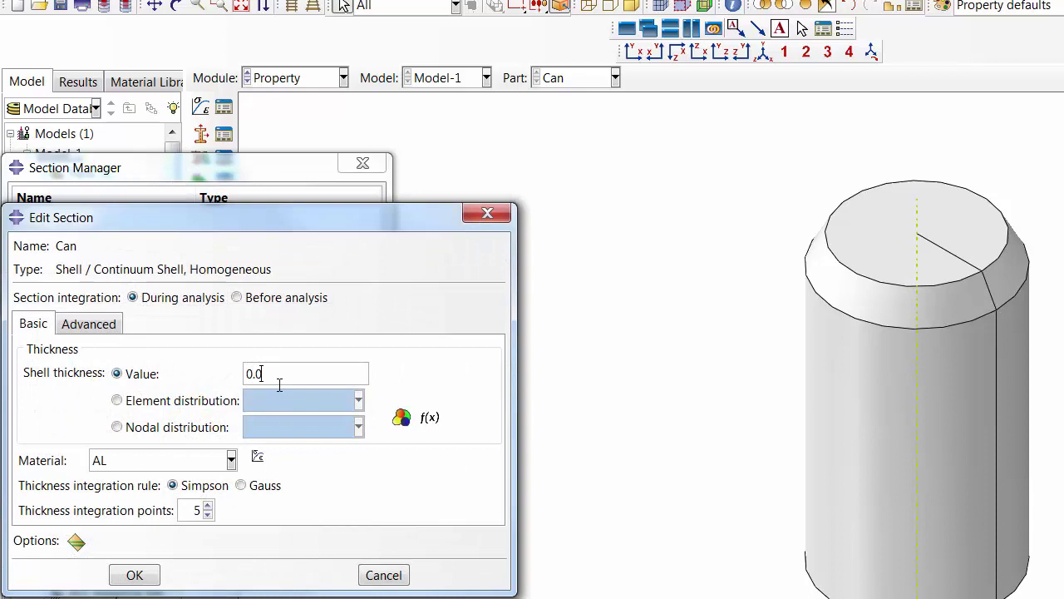
Step: Set the Can shell section's thickness to 0.0102 with 7 thickness integration points
{"action": "left_click", "coordinate": [207, 503]}
{"action": "left_click", "coordinate": [207, 504]}
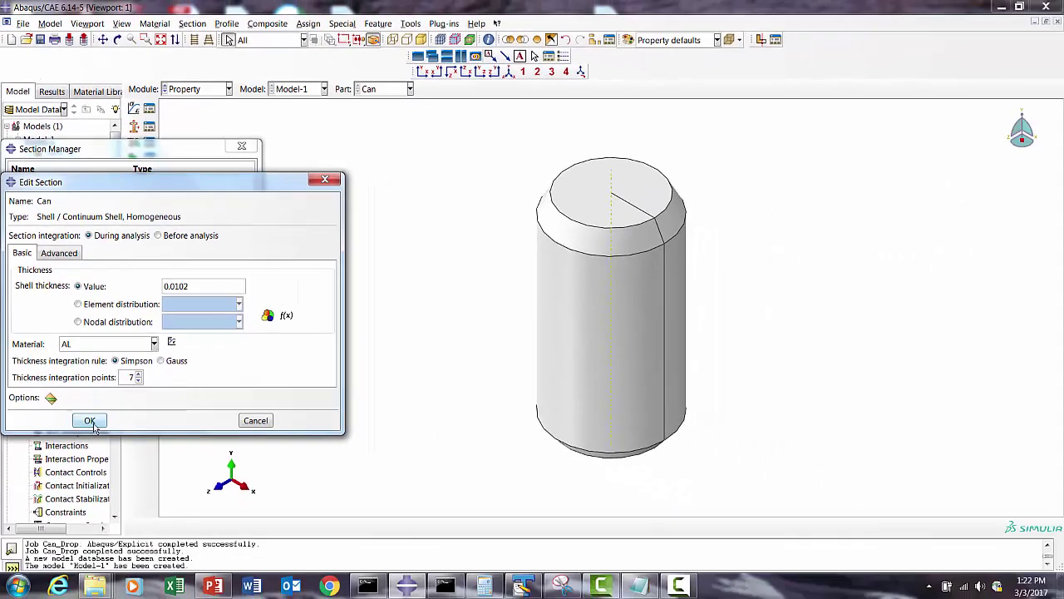
{"action": "left_click", "coordinate": [105, 471]}
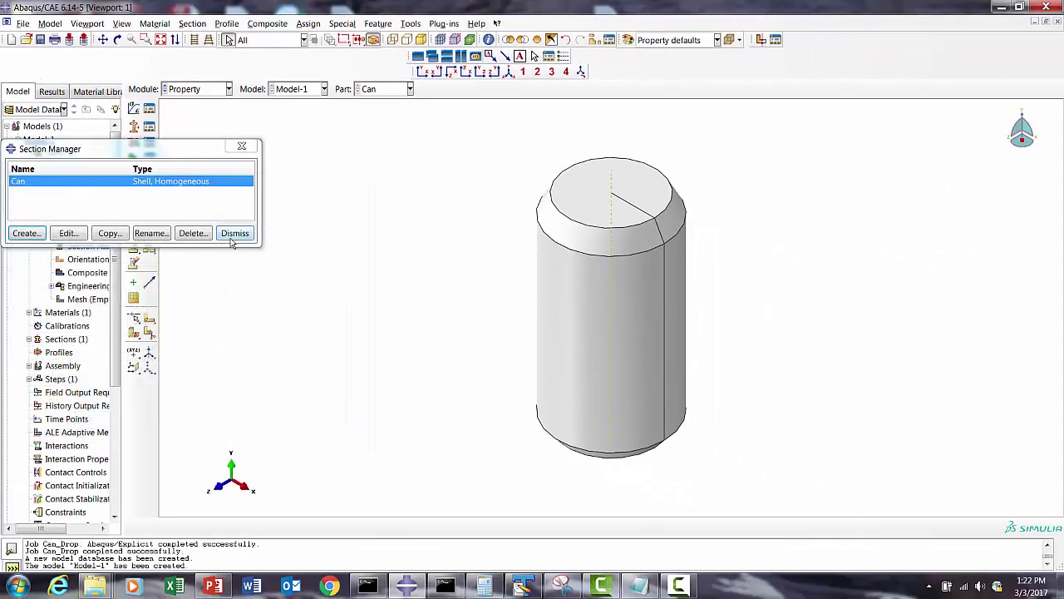
{"action": "left_click", "coordinate": [274, 252]}
Step: Assign the Can section to the whole can as Set-1, with thickness from section and a middle-surface shell offset
{"action": "left_click", "coordinate": [149, 142]}
{"action": "left_click", "coordinate": [39, 280]}
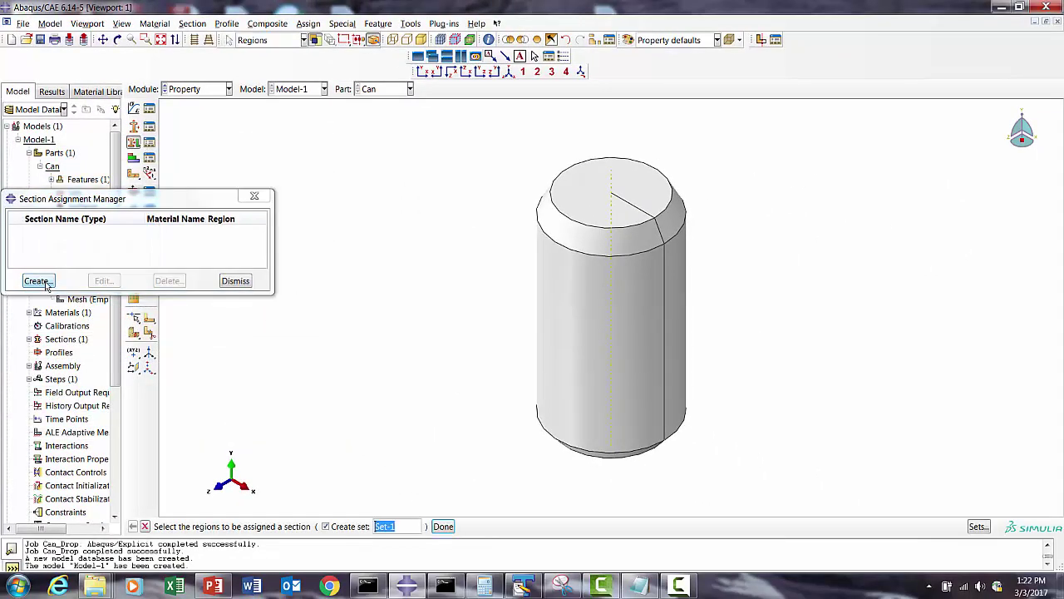
{"action": "left_click_drag", "start_coordinate": [446, 148], "coordinate": [766, 497]}
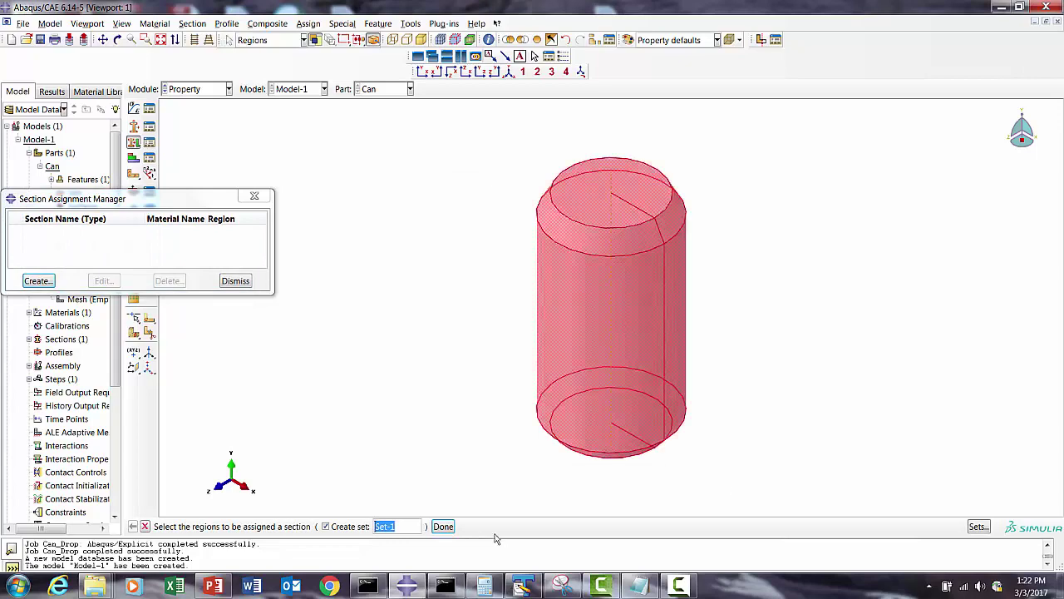
{"action": "left_click", "coordinate": [443, 526]}
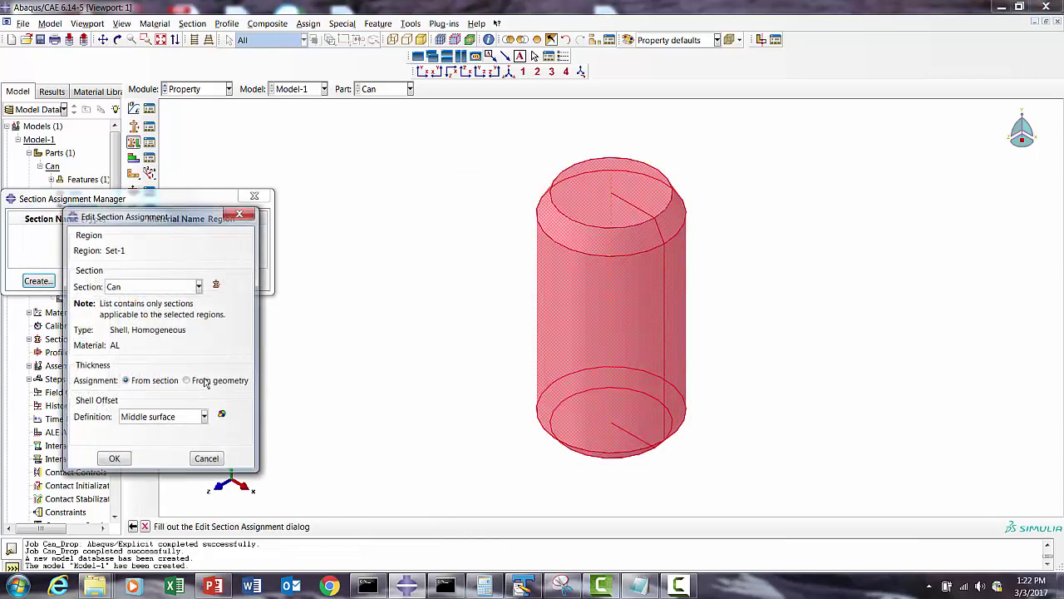
{"action": "left_click", "coordinate": [114, 458]}
{"action": "left_click", "coordinate": [235, 281]}
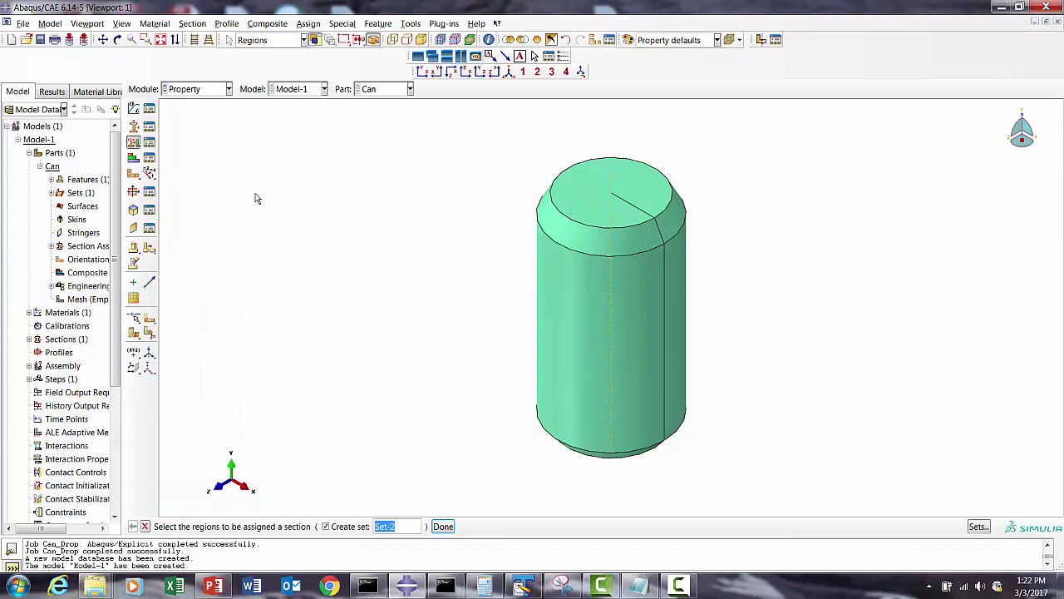
Step: Create a 3D discrete rigid planar shell part named Floor with an approximate size of 500
{"action": "left_click", "coordinate": [60, 154]}
{"action": "right_click", "coordinate": [64, 155]}
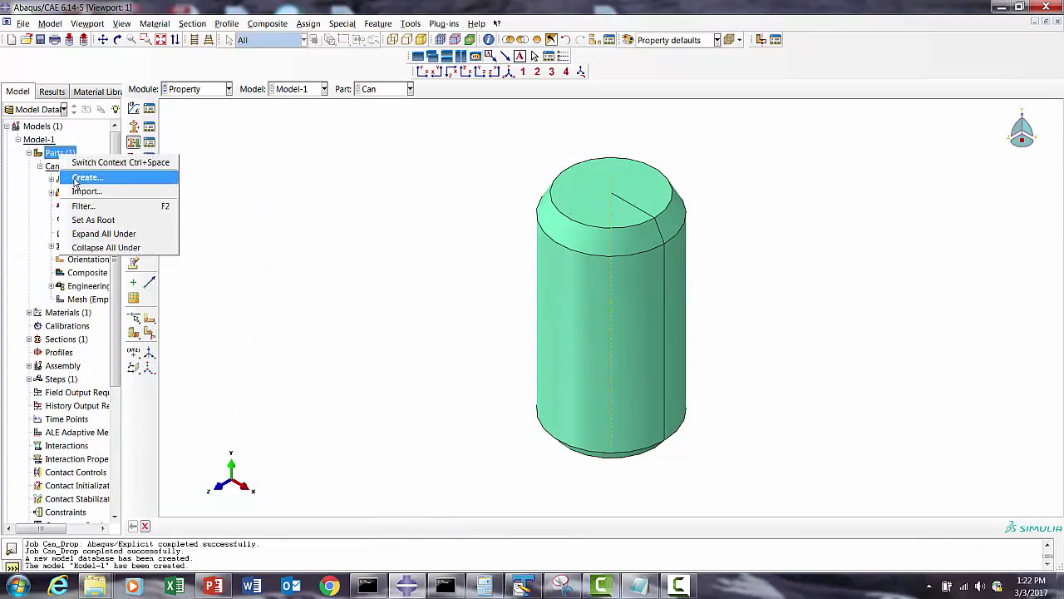
{"action": "left_click", "coordinate": [84, 178]}
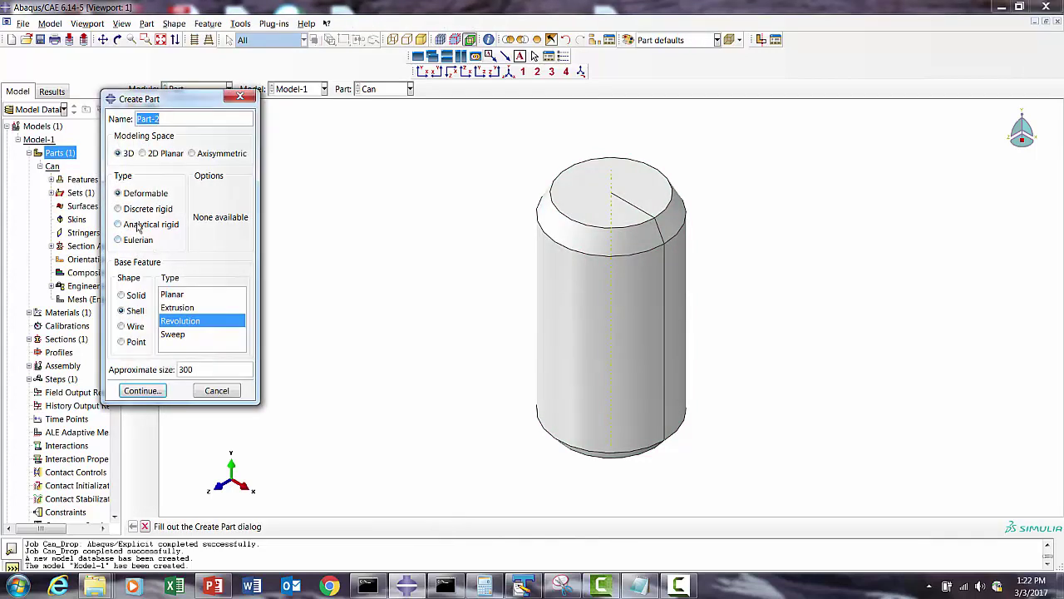
{"action": "left_click", "coordinate": [139, 210]}
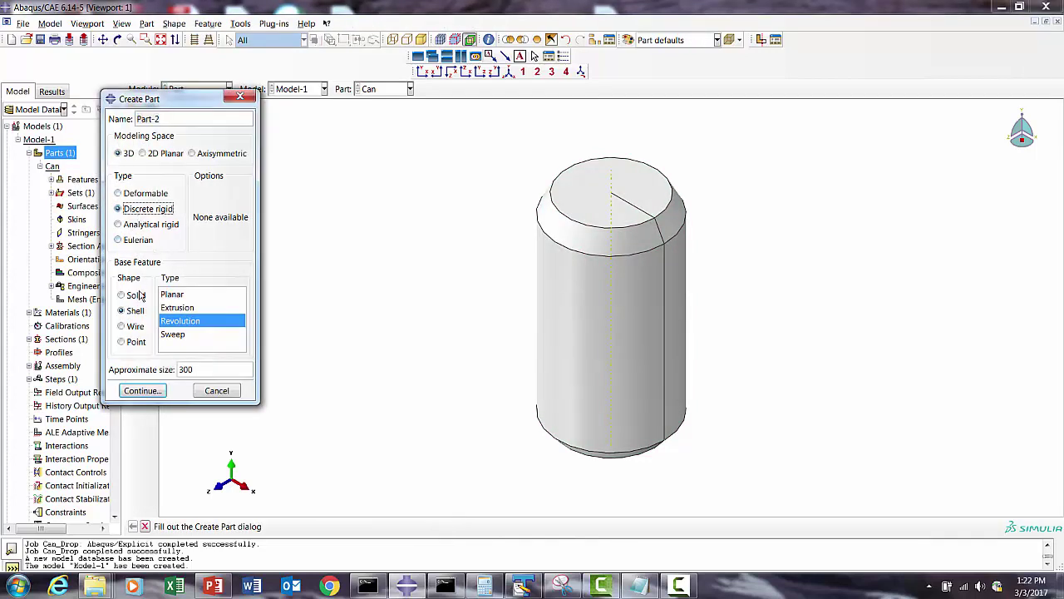
{"action": "left_click", "coordinate": [173, 295]}
{"action": "left_click_drag", "start_coordinate": [165, 120], "coordinate": [110, 126]}
{"action": "type", "text": "Floor"}
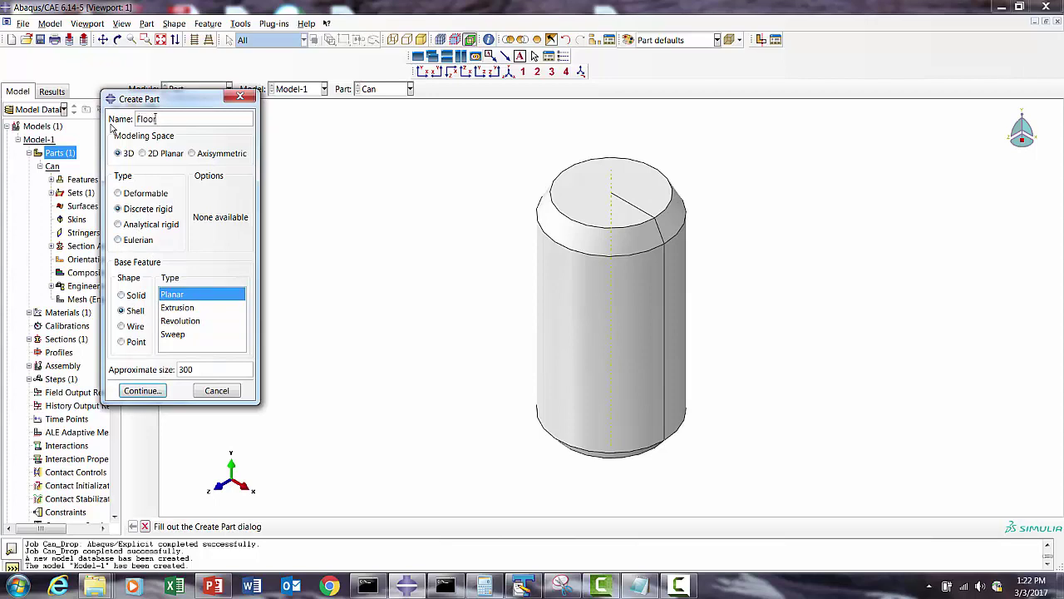
{"action": "left_click_drag", "start_coordinate": [192, 369], "coordinate": [177, 372]}
{"action": "type", "text": "500"}
{"action": "left_click", "coordinate": [138, 391]}
Step: Place isolated points at 0,0, at 150,150 and at -150,-150 in the Floor sketch
{"action": "left_click", "coordinate": [133, 109]}
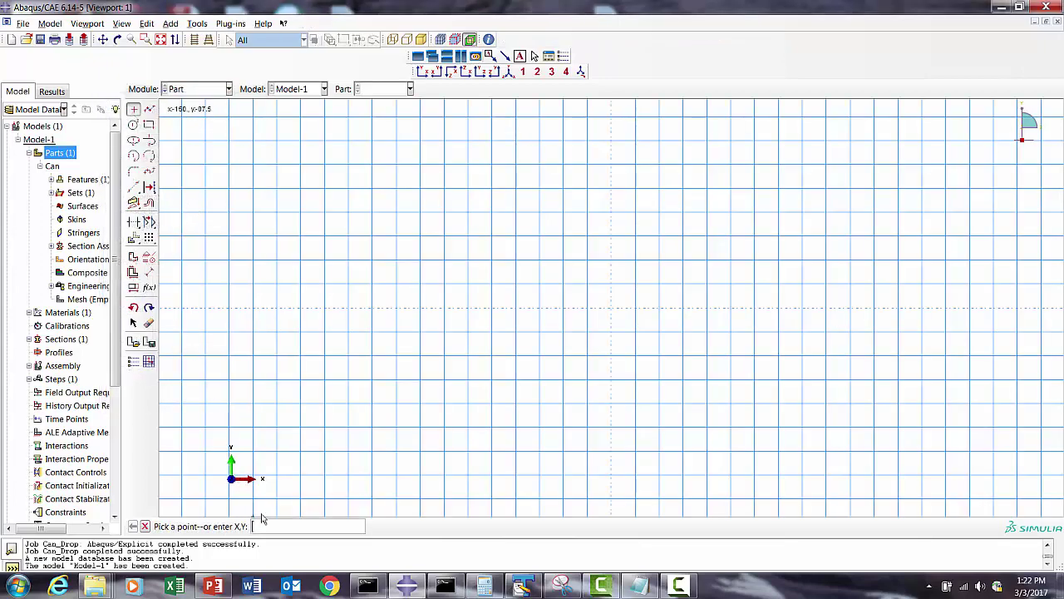
{"action": "left_click", "coordinate": [261, 525]}
{"action": "type", "text": "0,0"}
{"action": "key", "text": "Return"}
{"action": "type", "text": "150,"}
{"action": "key", "text": "Return"}
{"action": "type", "text": "-150,-150"}
{"action": "key", "text": "Return"}
Step: Sketch a rectangle between the points at -150,-150 and 150,150 and finish the Floor's planar shell sketch
{"action": "left_click", "coordinate": [161, 39]}
{"action": "left_click", "coordinate": [148, 124]}
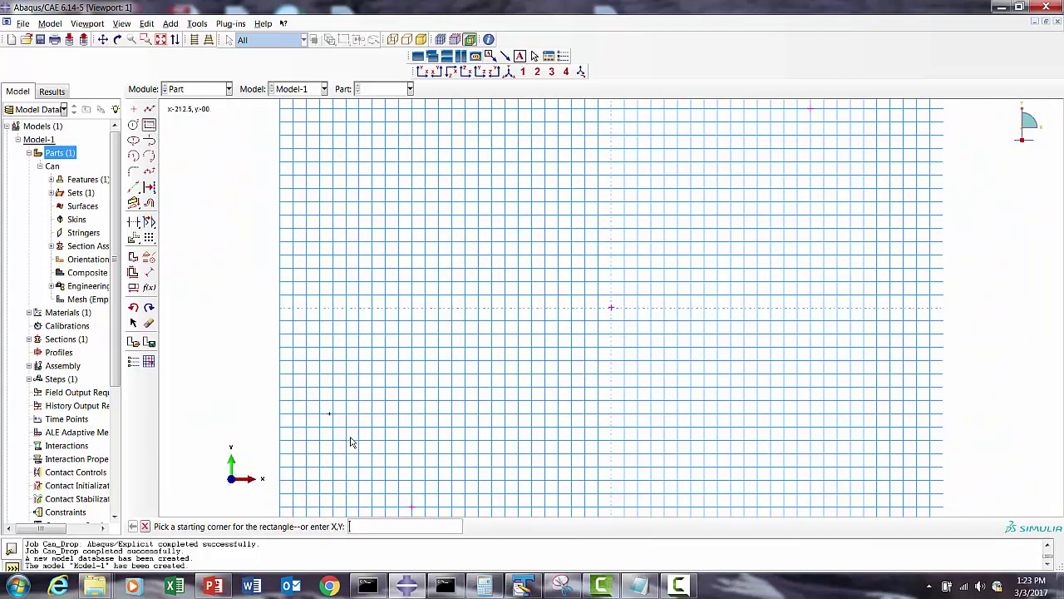
{"action": "left_click", "coordinate": [412, 506]}
{"action": "left_click", "coordinate": [811, 118]}
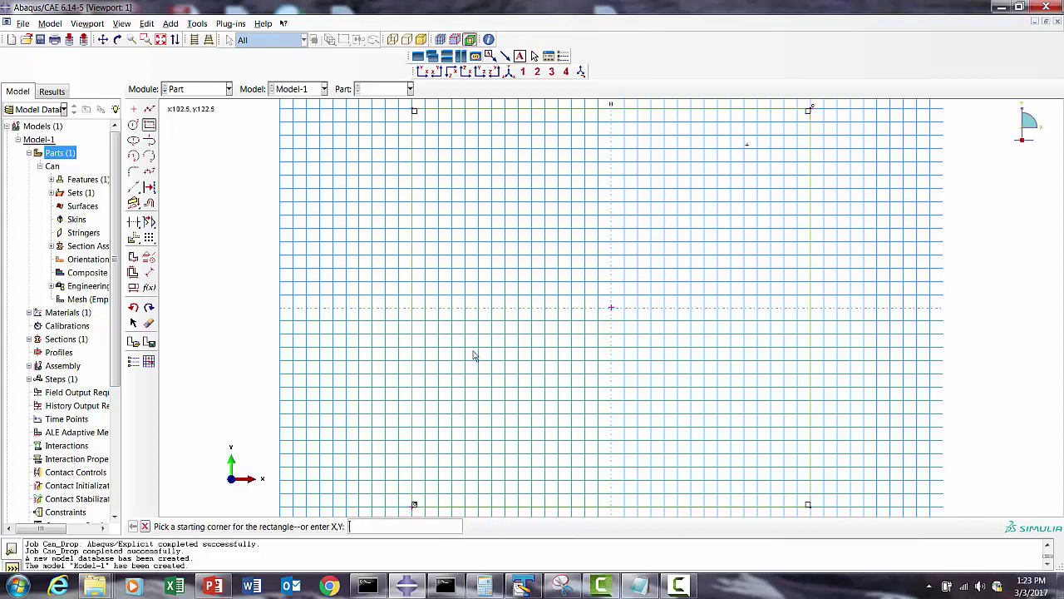
{"action": "left_click", "coordinate": [146, 527]}
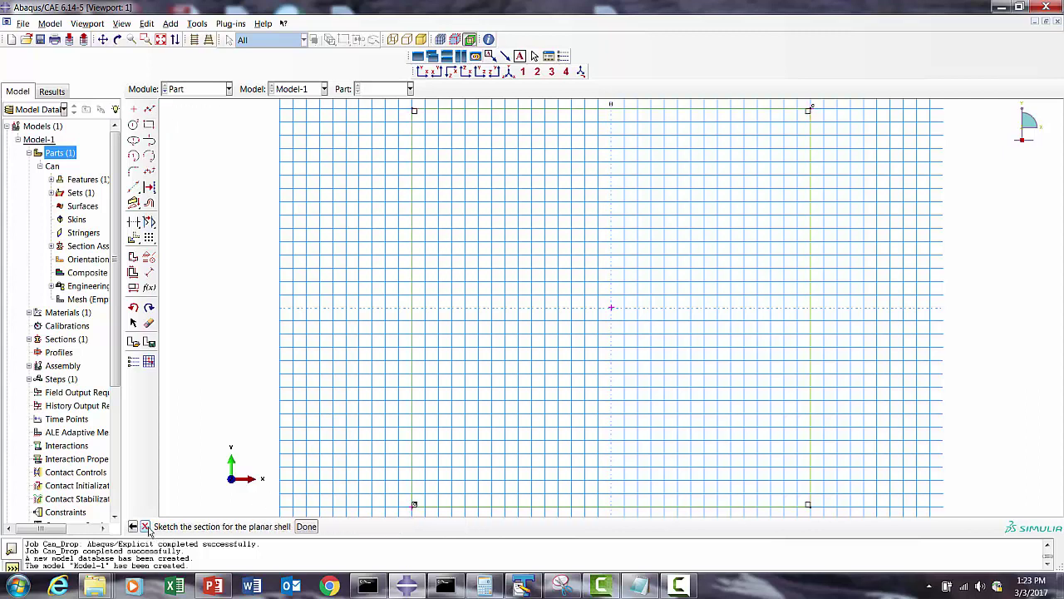
{"action": "left_click", "coordinate": [305, 529]}
Step: Add a reference point to the Floor part at 0,0,0
{"action": "left_click", "coordinate": [202, 91]}
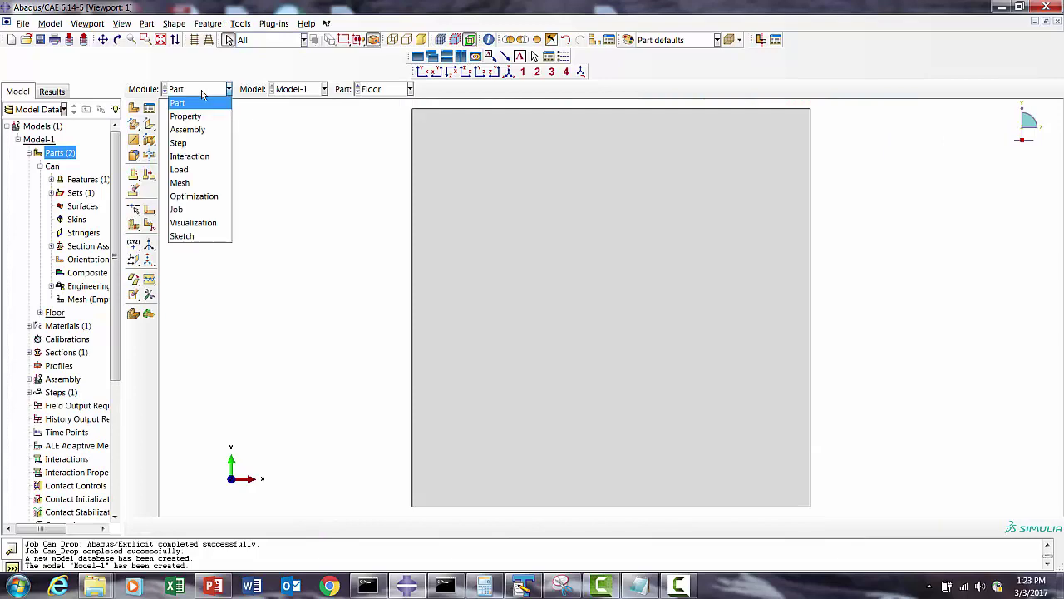
{"action": "left_click", "coordinate": [197, 121]}
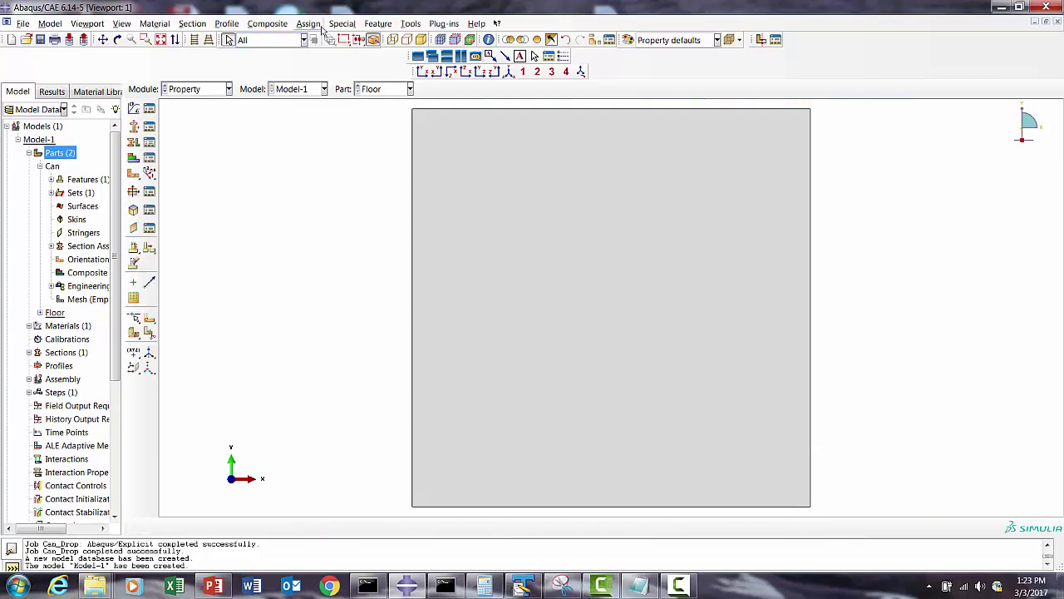
{"action": "left_click", "coordinate": [412, 25]}
{"action": "left_click", "coordinate": [440, 52]}
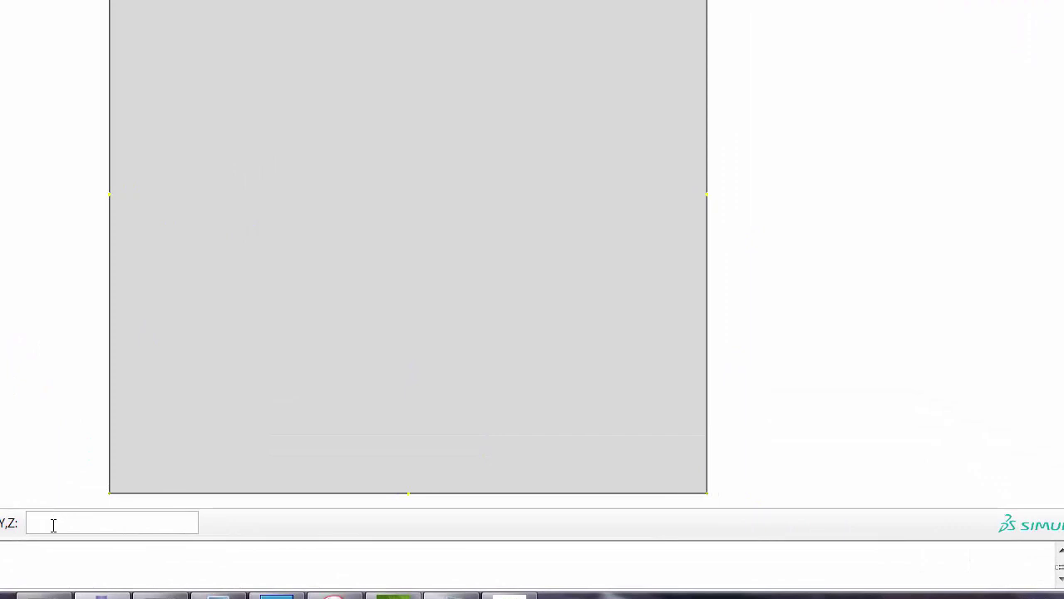
{"action": "type", "text": "0,0,0"}
{"action": "key", "text": "Return"}
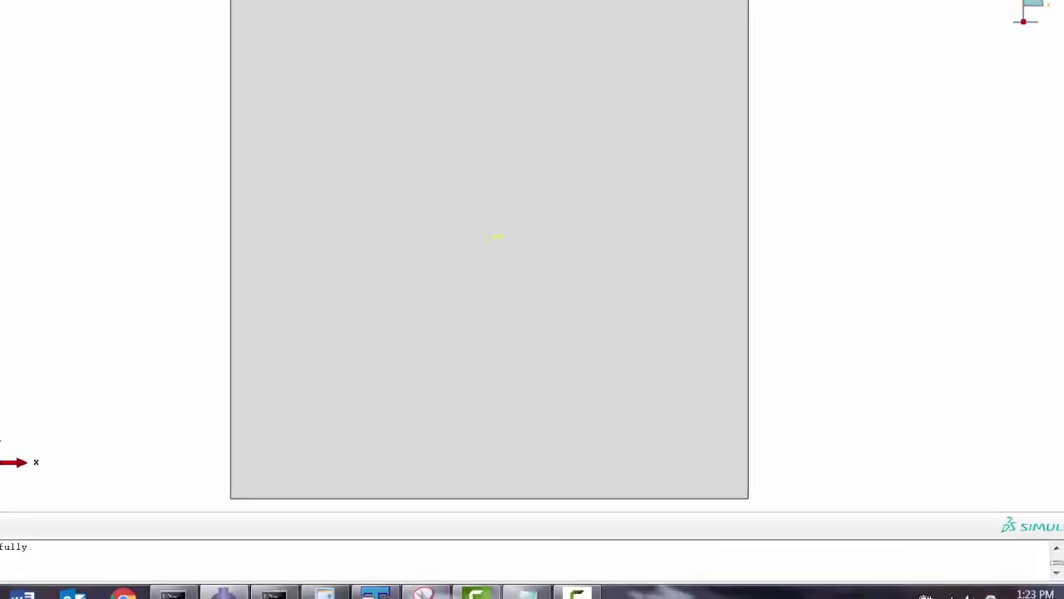
Step: Create a 3D Eulerian extruded solid part named Water with approximate size 500 and start placing isolated points in its sketch
{"action": "right_click", "coordinate": [52, 154]}
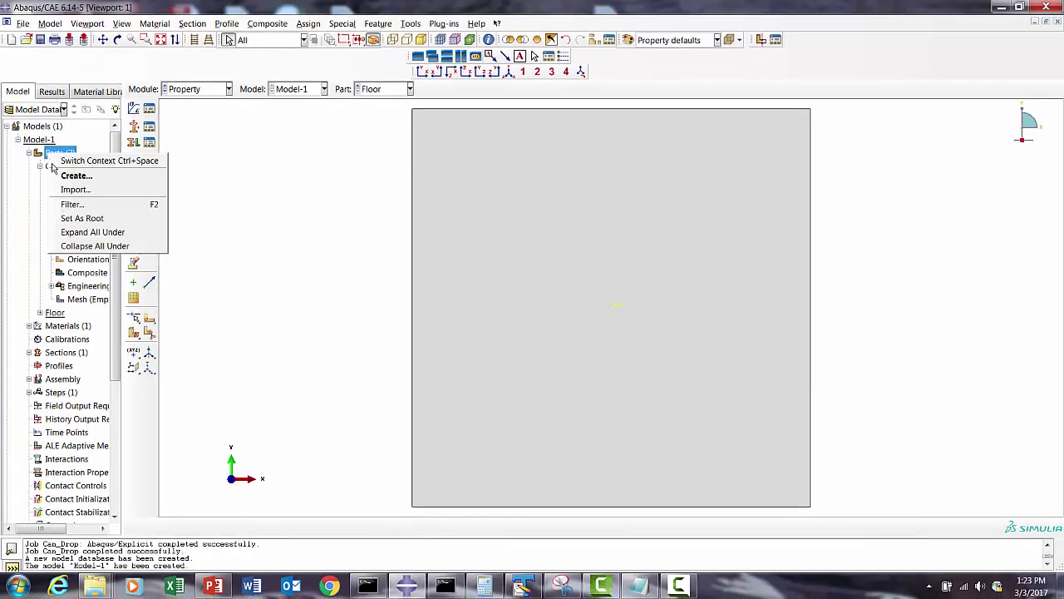
{"action": "left_click", "coordinate": [76, 176]}
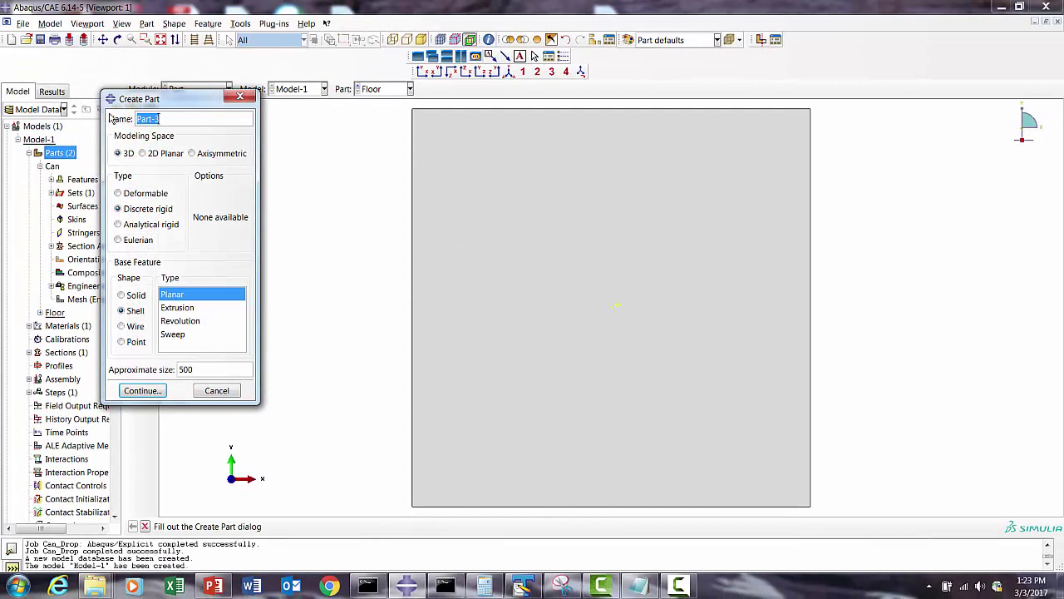
{"action": "type", "text": "Water"}
{"action": "left_click", "coordinate": [130, 241]}
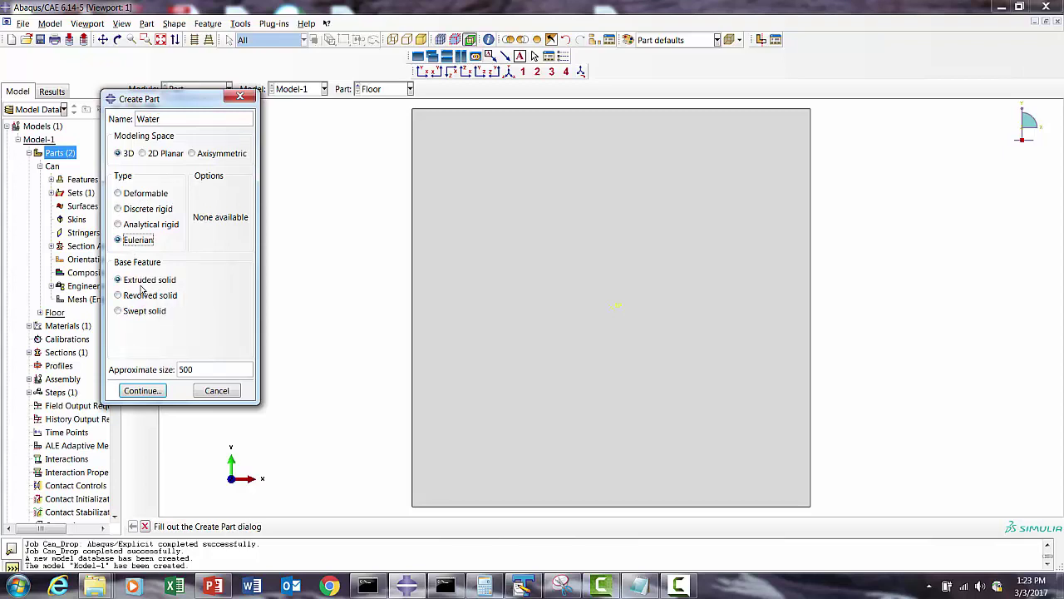
{"action": "left_click_drag", "start_coordinate": [205, 374], "coordinate": [175, 371]}
{"action": "type", "text": "300"}
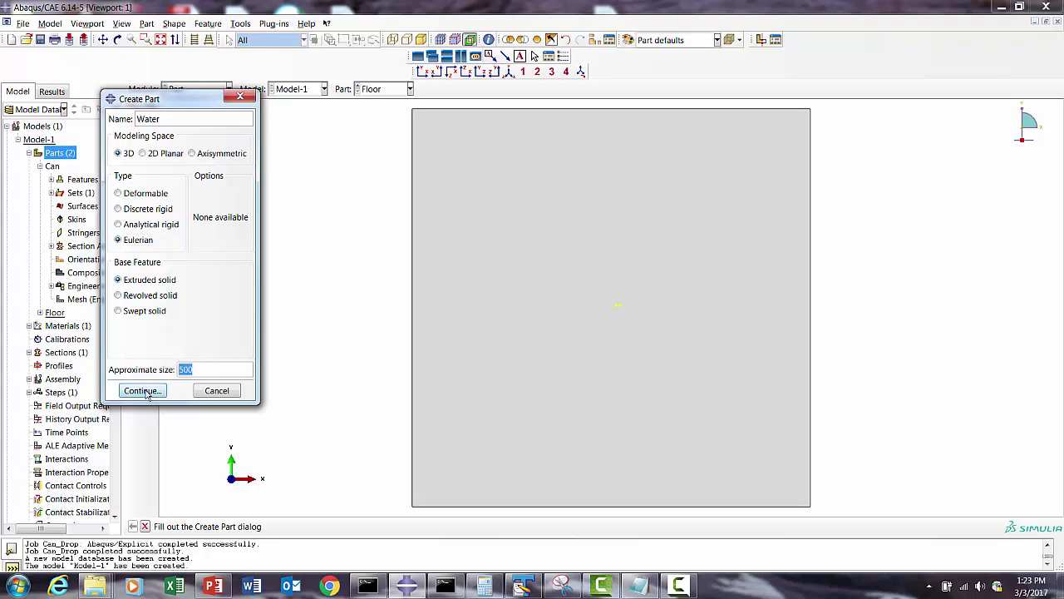
{"action": "left_click", "coordinate": [142, 390]}
{"action": "left_click", "coordinate": [133, 109]}
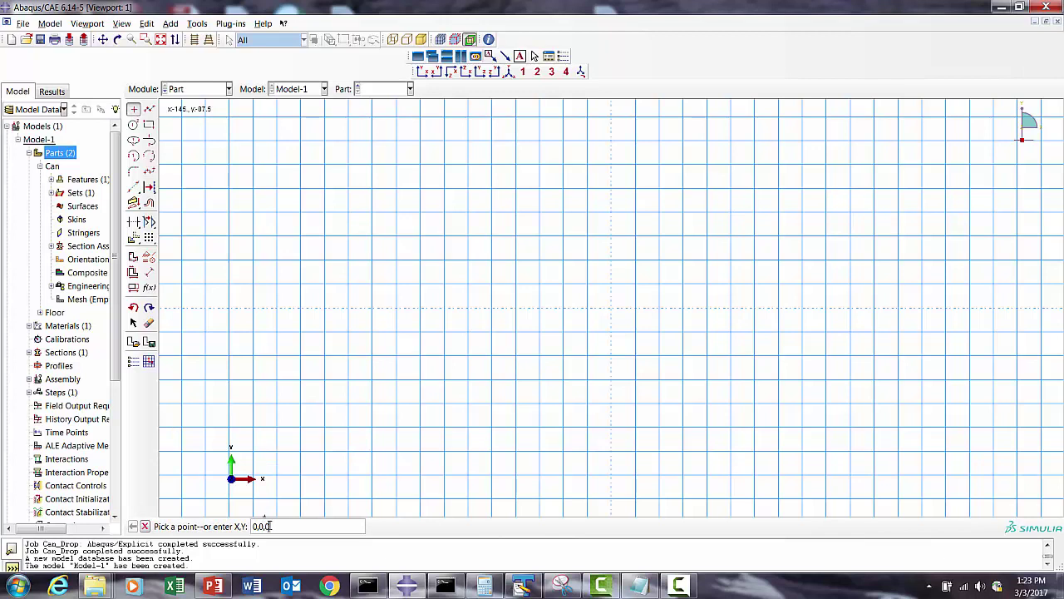
{"action": "type", "text": "0,0,0"}
{"action": "key", "text": "Return"}
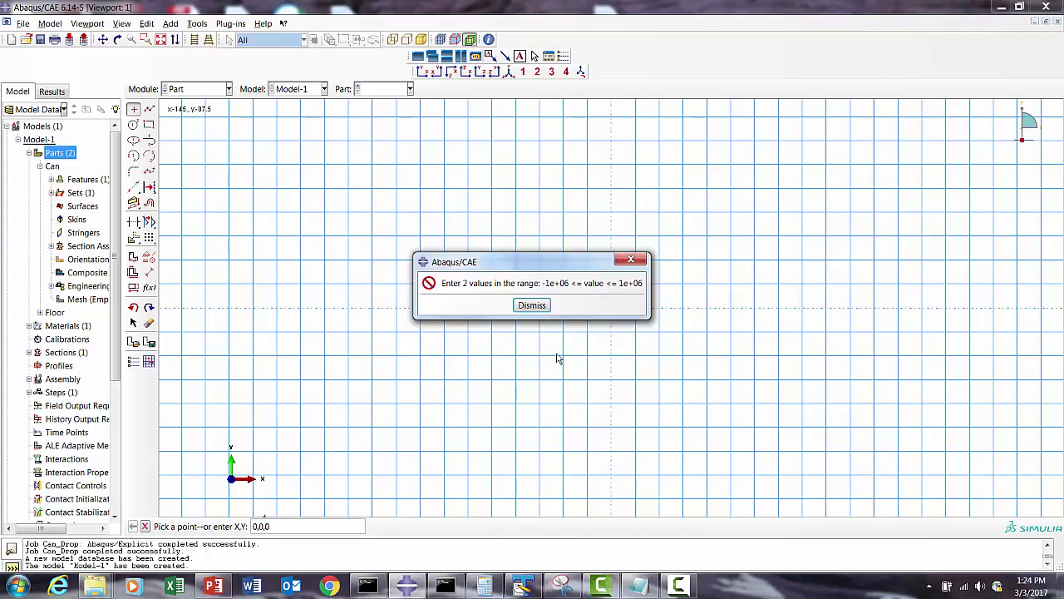
{"action": "left_click", "coordinate": [532, 305]}
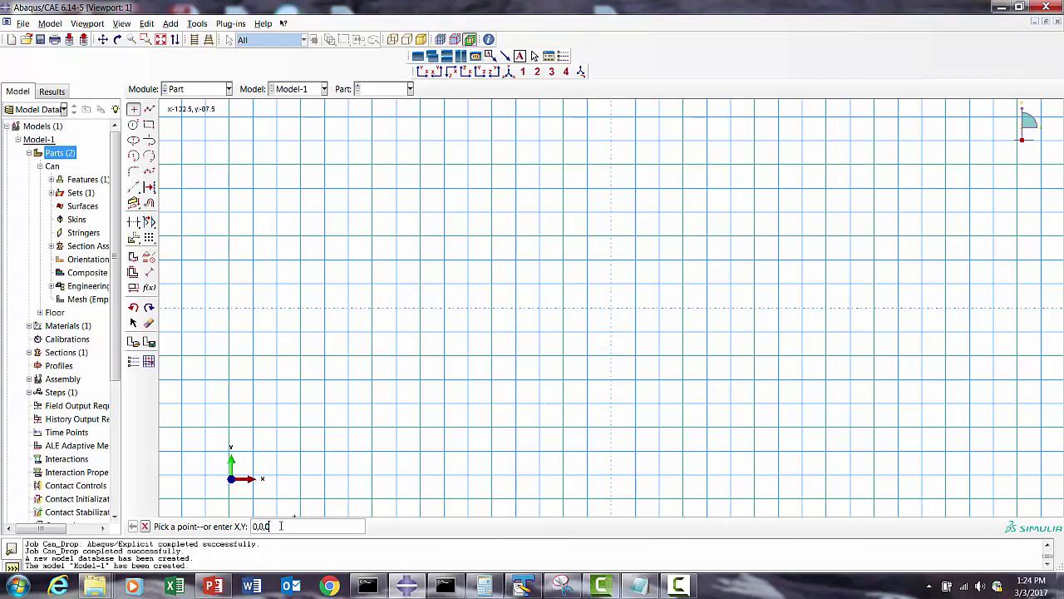
Step: Place isolated points at 0,0, at -200,-200 and at 200,200 in the Water sketch
{"action": "left_click_drag", "start_coordinate": [277, 526], "coordinate": [243, 532]}
{"action": "type", "text": "0,0"}
{"action": "key", "text": "Return"}
{"action": "type", "text": "-200,-200"}
{"action": "key", "text": "Return"}
{"action": "type", "text": "200,200"}
{"action": "key", "text": "Return"}
Step: Sketch a rectangle between the points at -200,-200 and 200,200 as the Water profile
{"action": "left_click", "coordinate": [161, 39]}
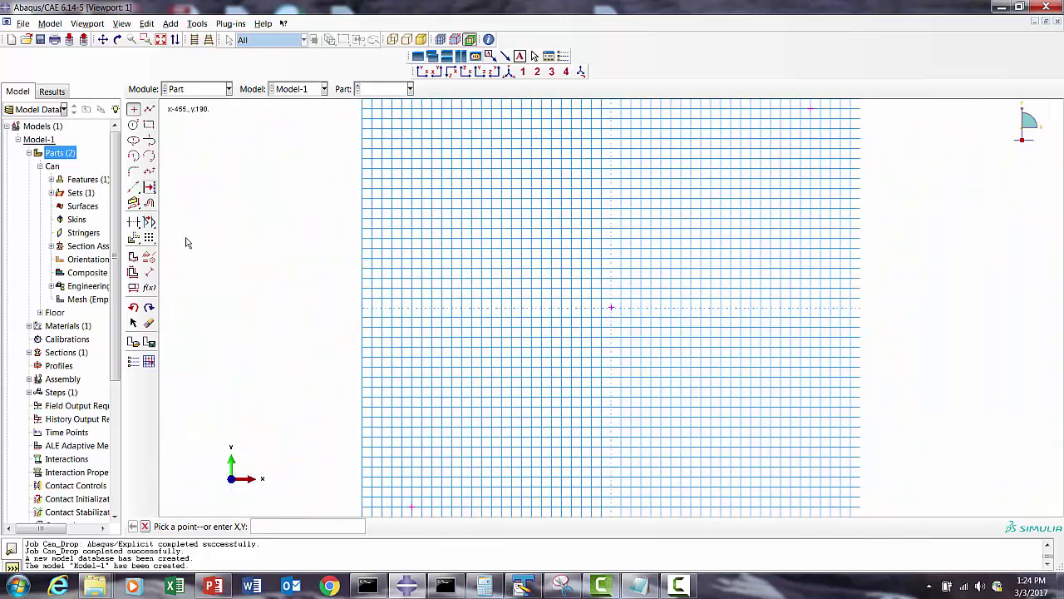
{"action": "left_click", "coordinate": [149, 124]}
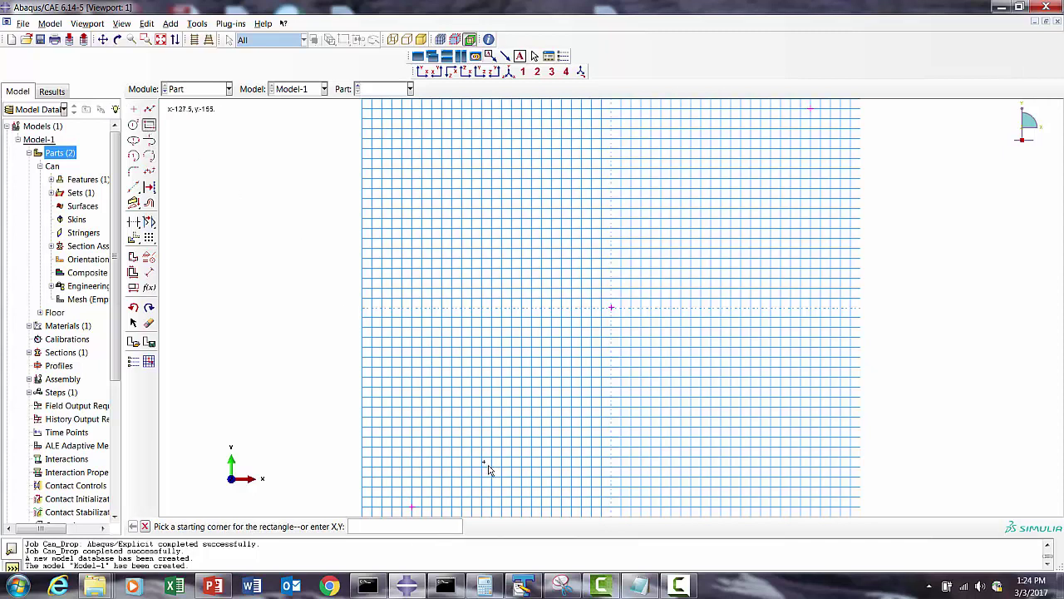
{"action": "left_click", "coordinate": [411, 506]}
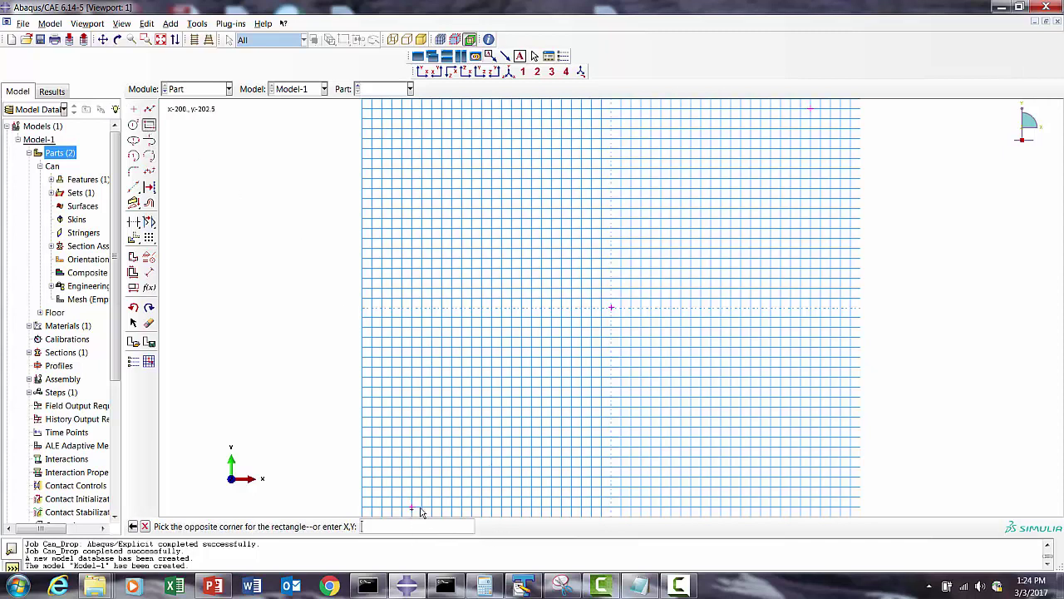
{"action": "left_click", "coordinate": [808, 110]}
{"action": "left_click", "coordinate": [145, 526]}
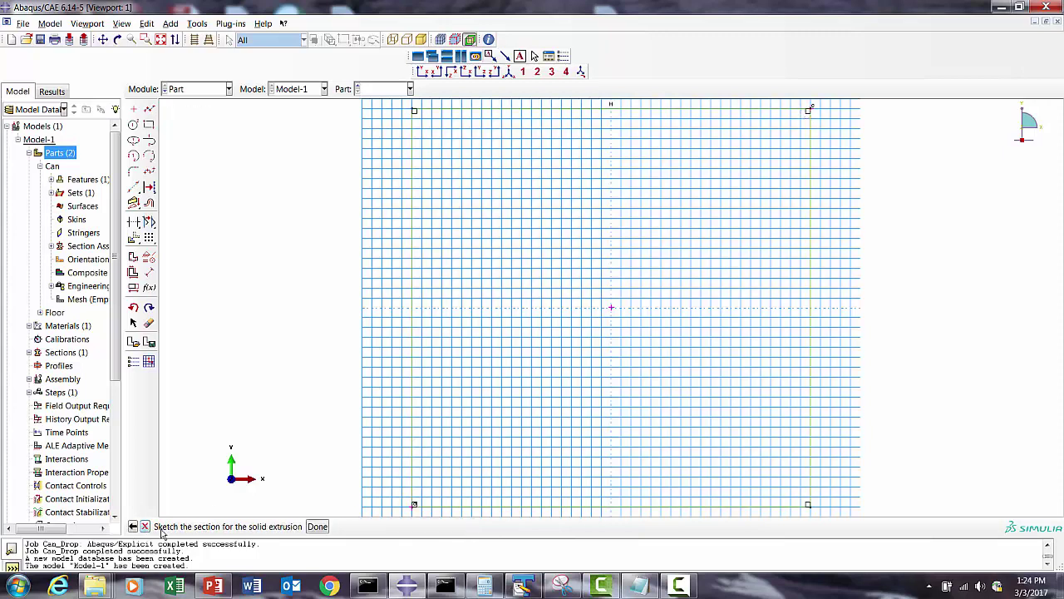
Step: Finish the Water sketch and extrude it to a depth of 400
{"action": "left_click", "coordinate": [318, 526]}
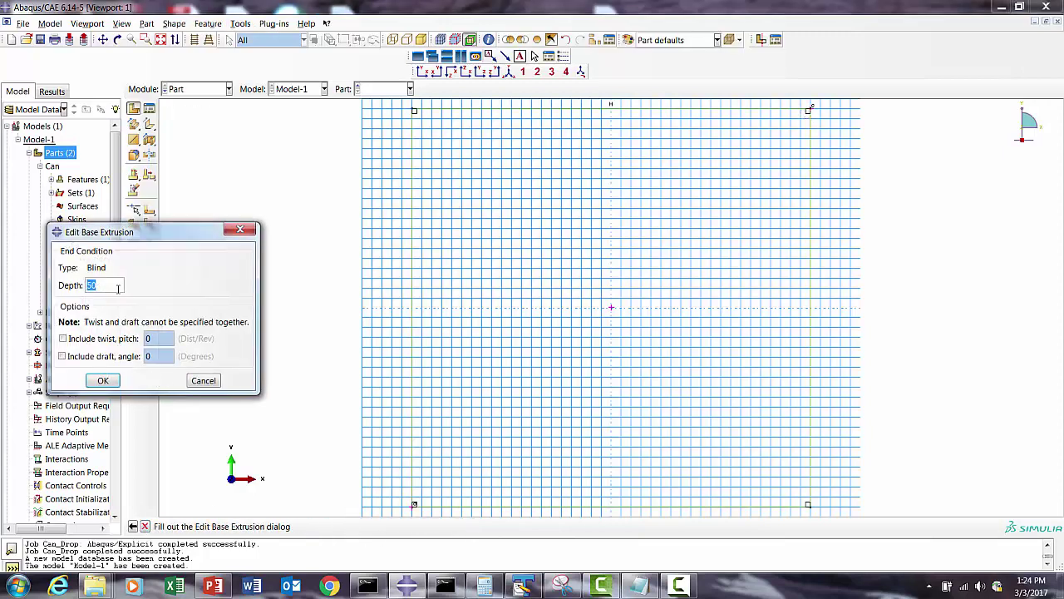
{"action": "double_click", "coordinate": [87, 286]}
{"action": "type", "text": "400"}
{"action": "left_click", "coordinate": [103, 380]}
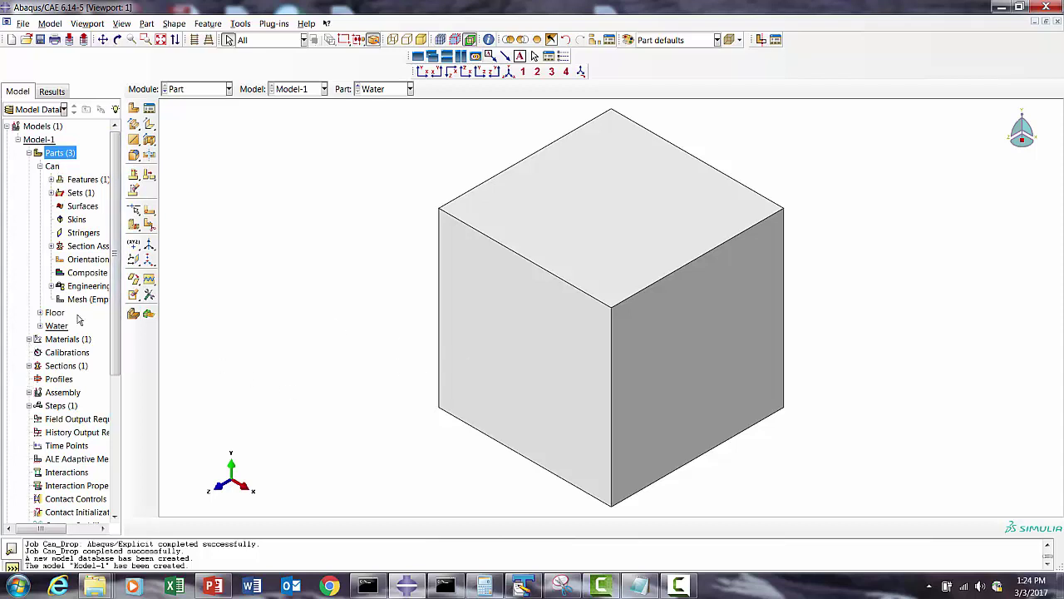
Step: In the Property module, create a material named Water with a uniform mass density of 0.94e-09
{"action": "left_click", "coordinate": [192, 89]}
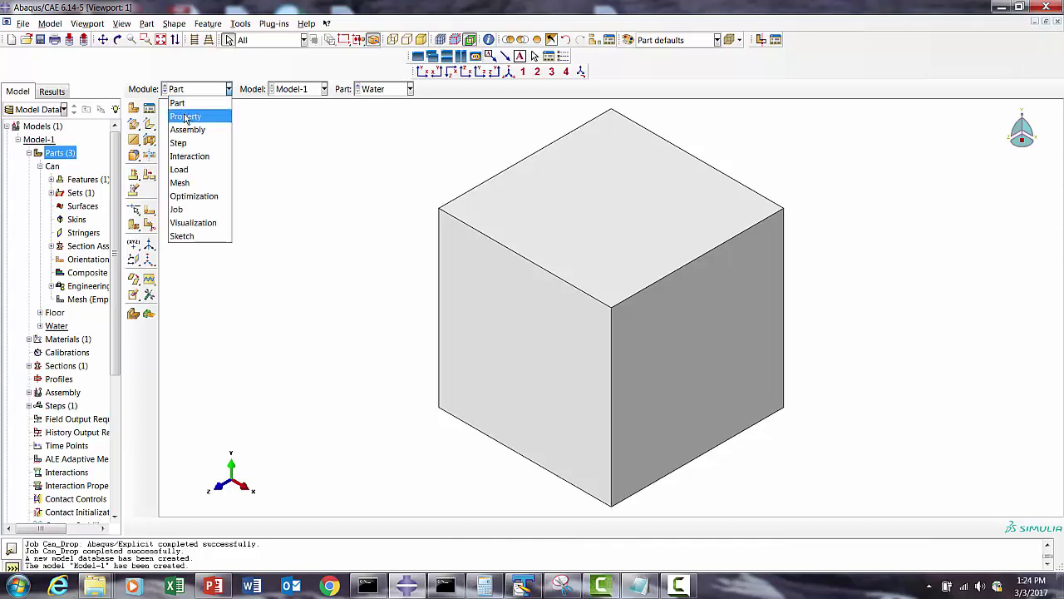
{"action": "left_click", "coordinate": [188, 115]}
{"action": "left_click", "coordinate": [148, 109]}
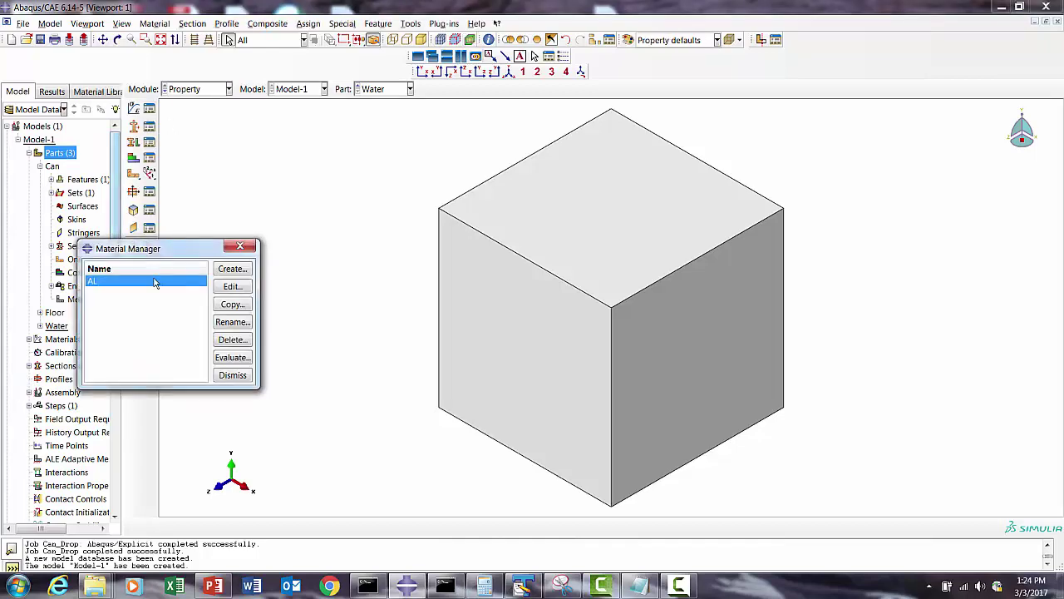
{"action": "left_click", "coordinate": [233, 269]}
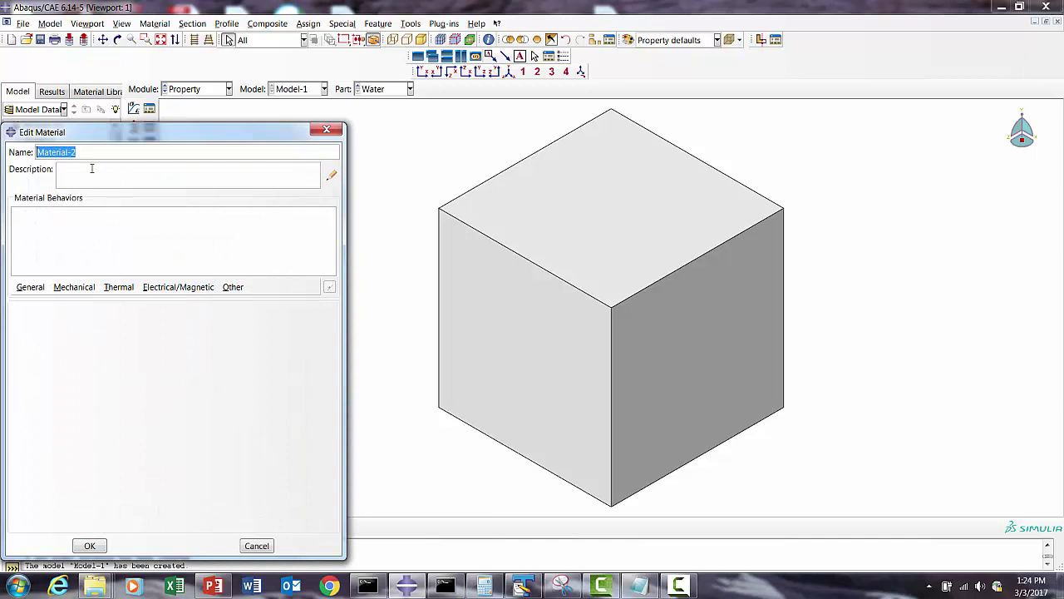
{"action": "type", "text": "Water"}
{"action": "left_click", "coordinate": [31, 286]}
{"action": "left_click", "coordinate": [38, 303]}
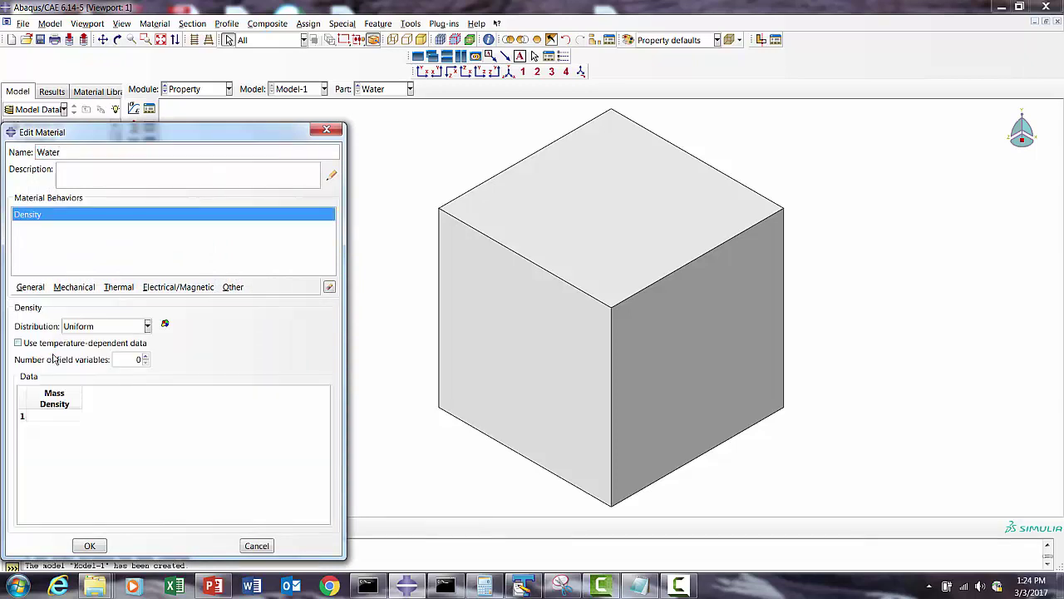
{"action": "left_click", "coordinate": [49, 415]}
{"action": "key", "text": "Return"}
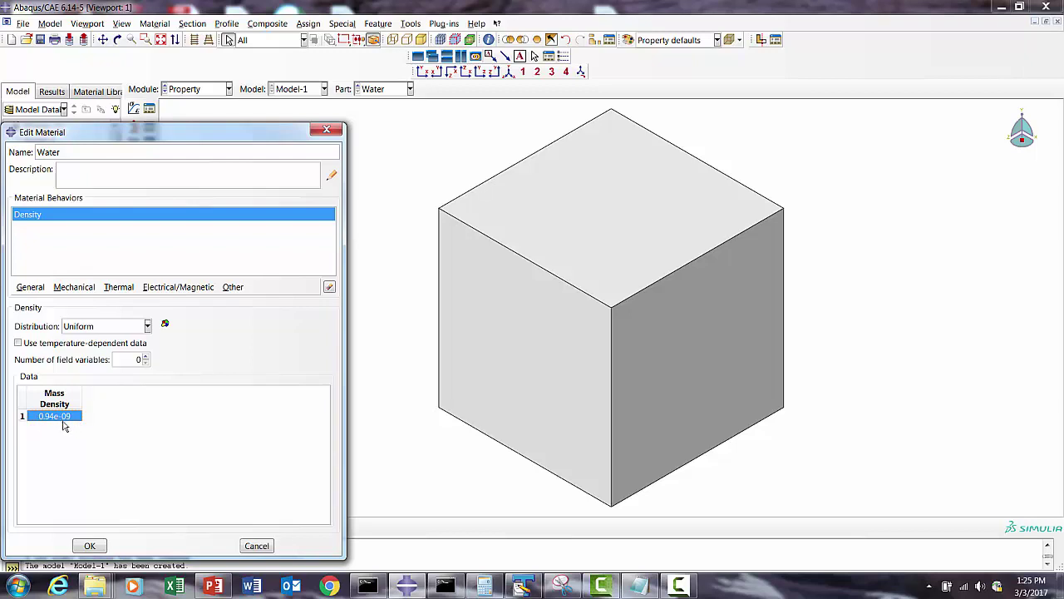
Step: Add an Eos behaviour of type Us - Up to the Water material and fill in its data row
{"action": "left_click", "coordinate": [69, 289]}
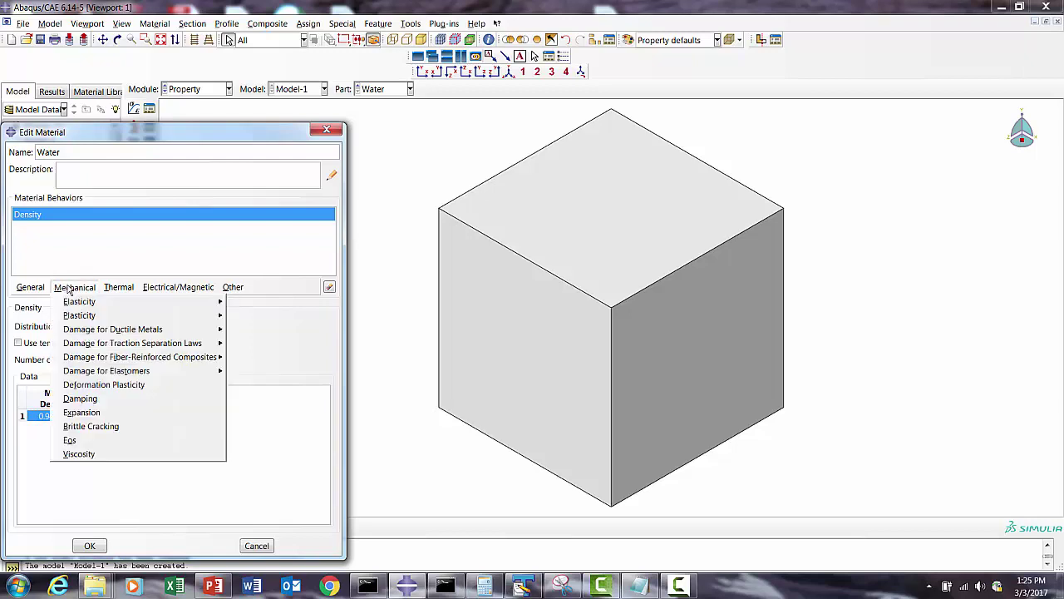
{"action": "left_click", "coordinate": [74, 440]}
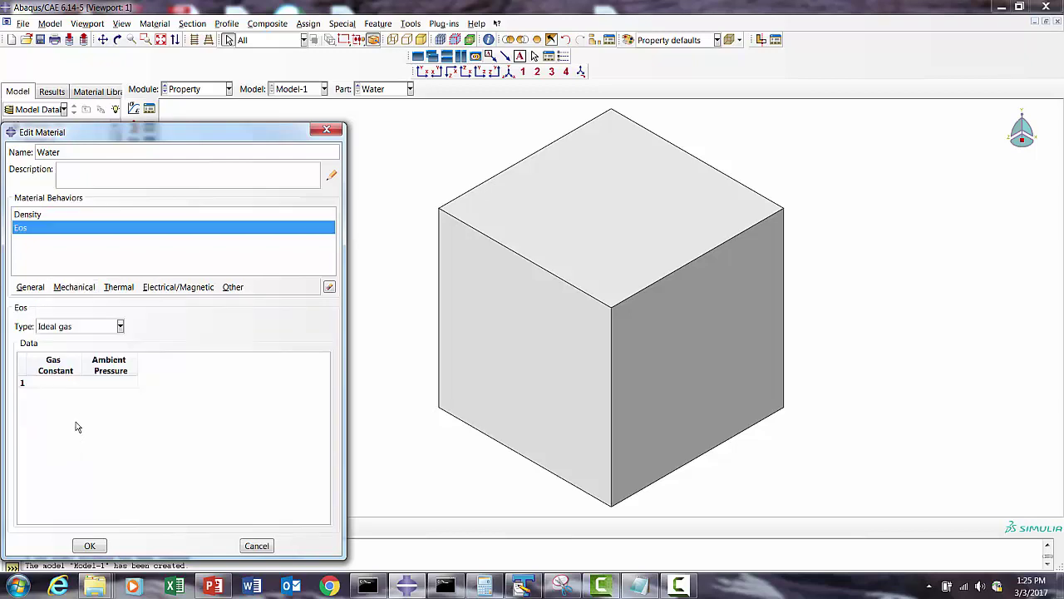
{"action": "left_click", "coordinate": [55, 328]}
{"action": "left_click", "coordinate": [53, 369]}
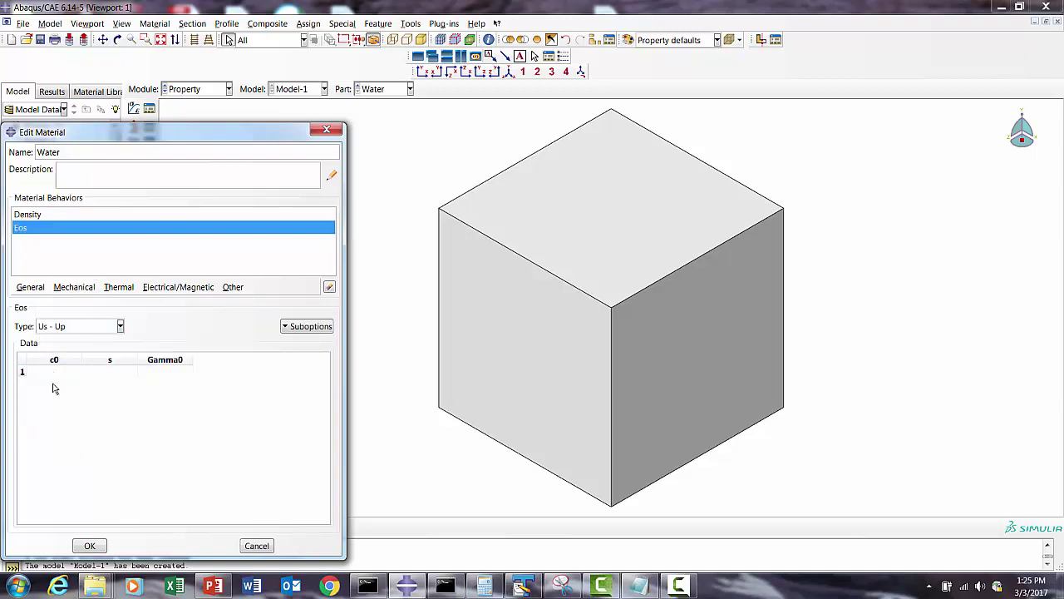
{"action": "left_click", "coordinate": [52, 372]}
{"action": "key", "text": "Return"}
Step: Add a Newtonian viscosity of 1e-09 to the Water material and finish the material definition
{"action": "left_click", "coordinate": [84, 293]}
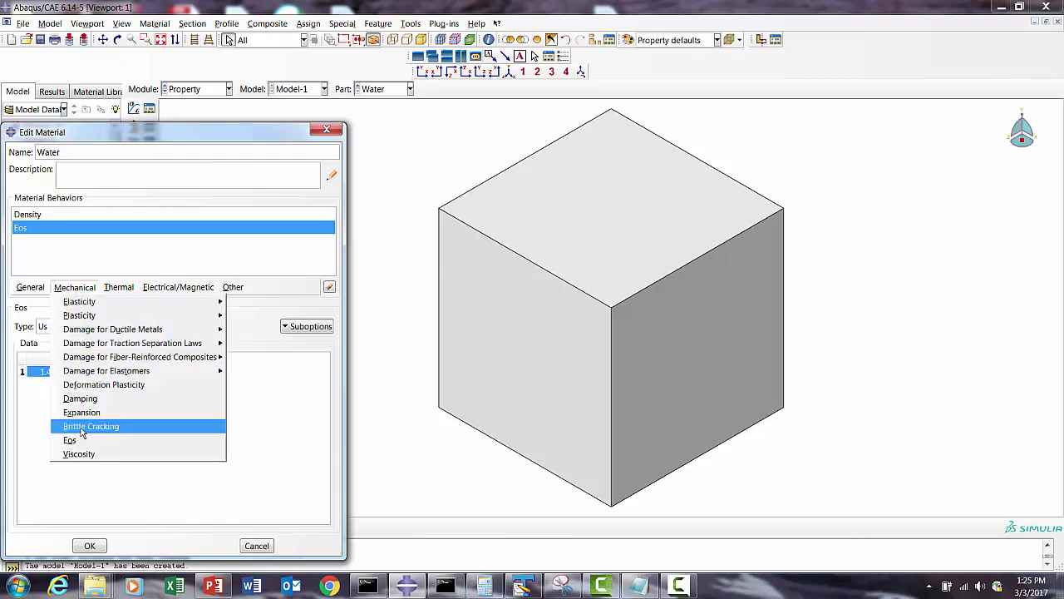
{"action": "left_click", "coordinate": [79, 454]}
{"action": "left_click", "coordinate": [40, 418]}
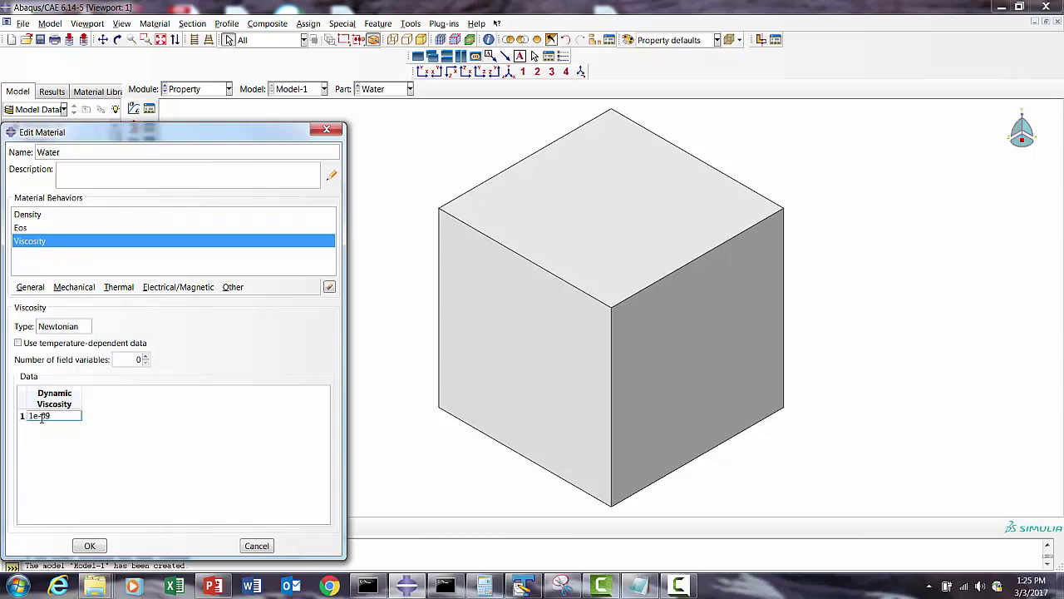
{"action": "type", "text": "1e-09"}
{"action": "key", "text": "Return"}
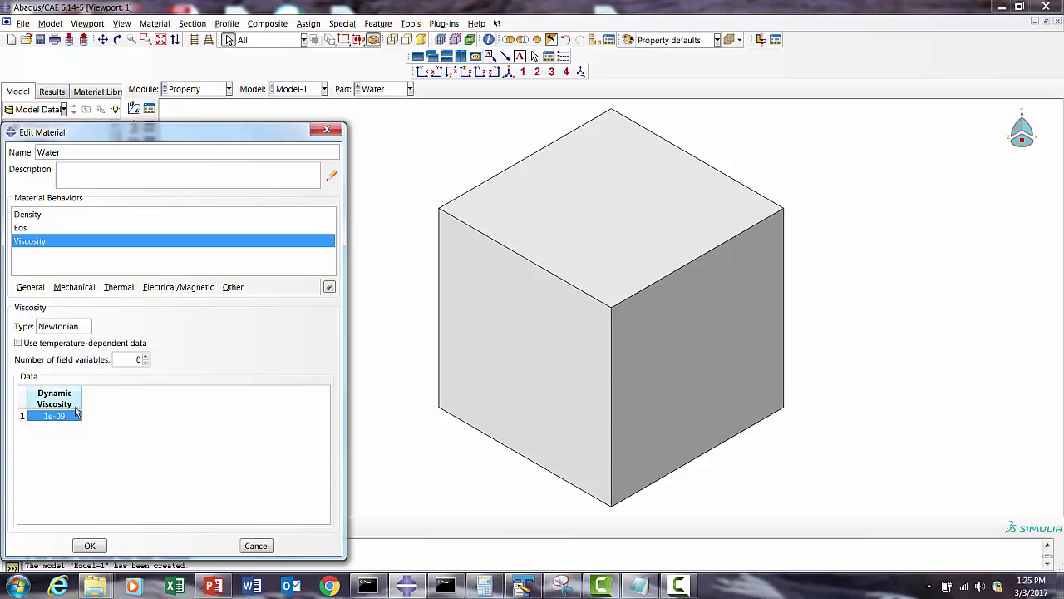
{"action": "left_click", "coordinate": [89, 546]}
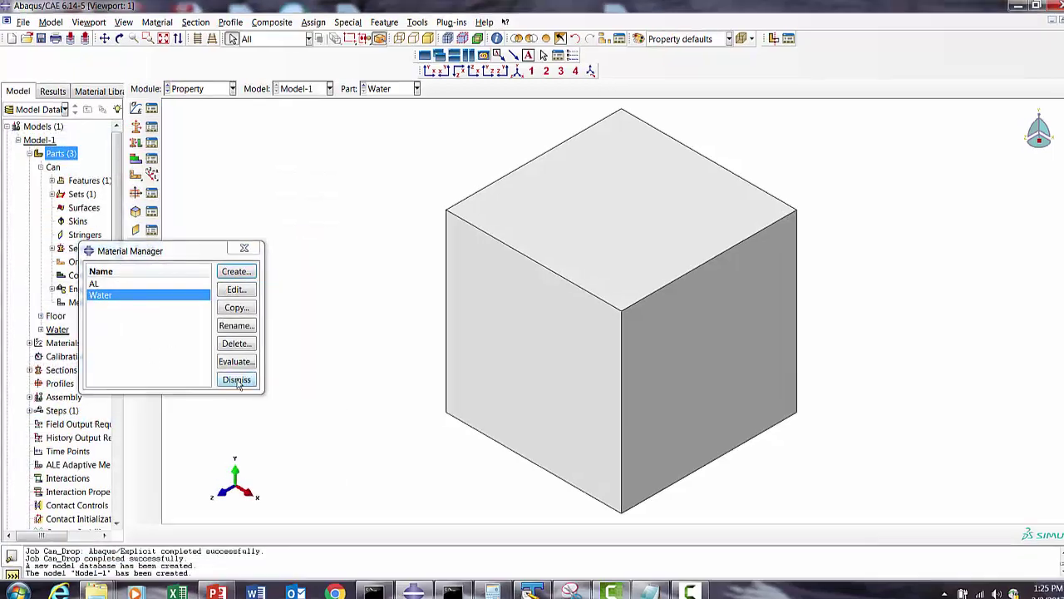
{"action": "left_click", "coordinate": [233, 375]}
Step: Create a new solid section of type Eulerian named Water
{"action": "left_click", "coordinate": [148, 125]}
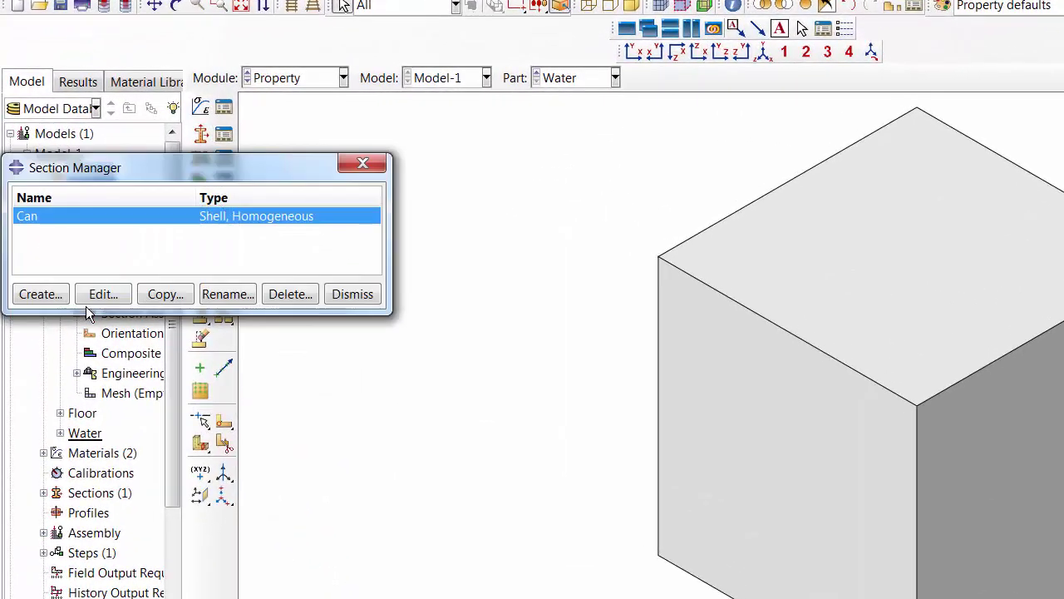
{"action": "left_click", "coordinate": [40, 294]}
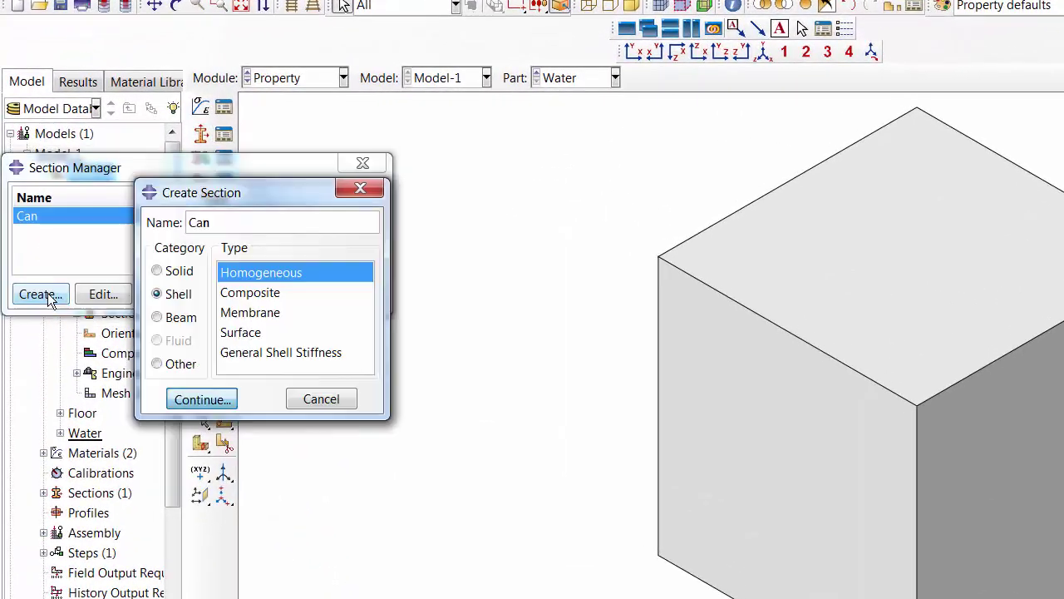
{"action": "left_click", "coordinate": [176, 270]}
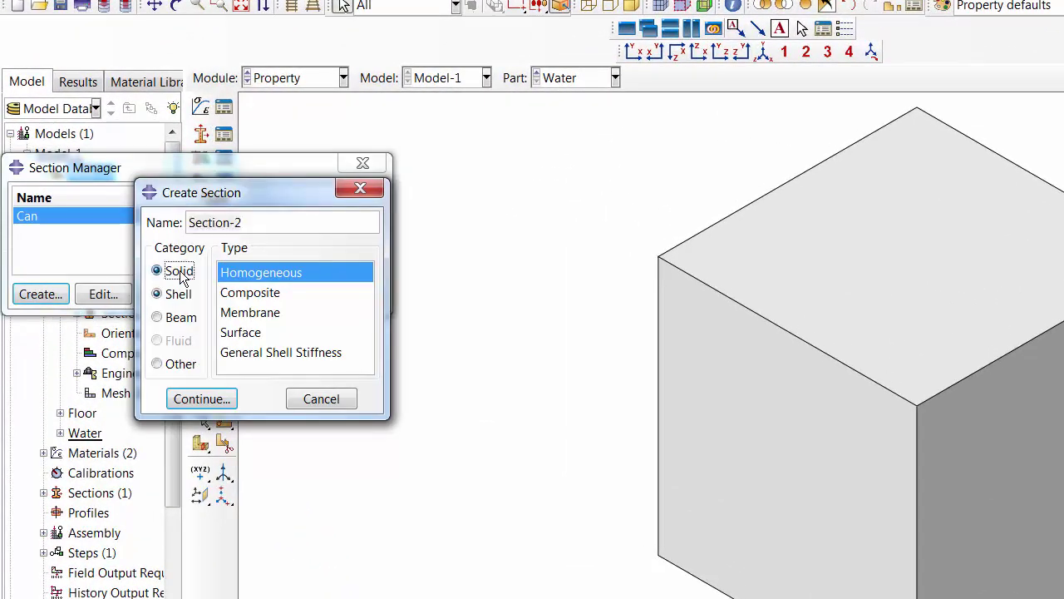
{"action": "left_click_drag", "start_coordinate": [246, 222], "coordinate": [147, 219]}
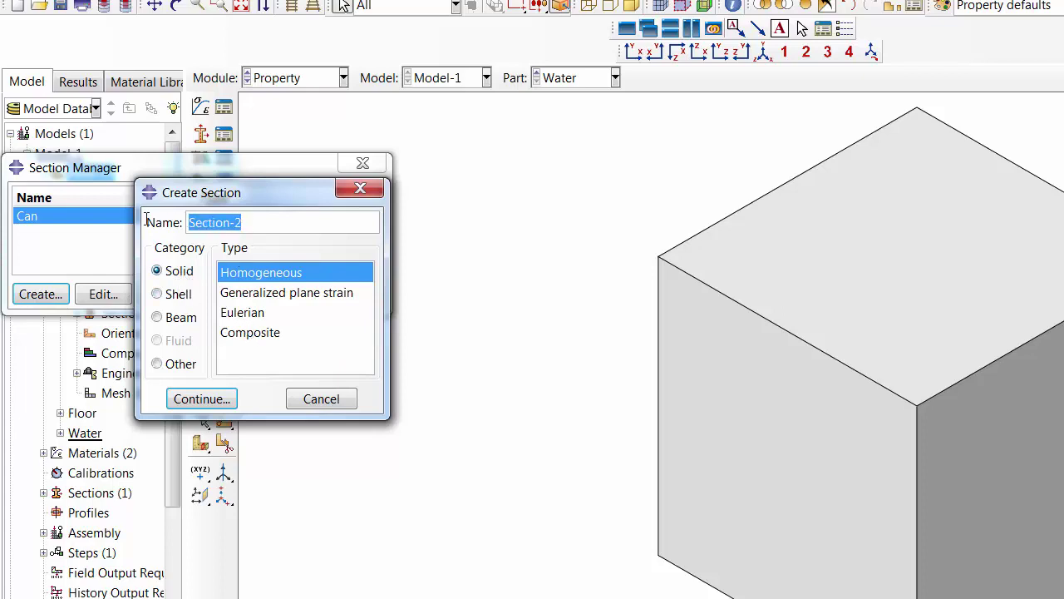
{"action": "type", "text": "Water"}
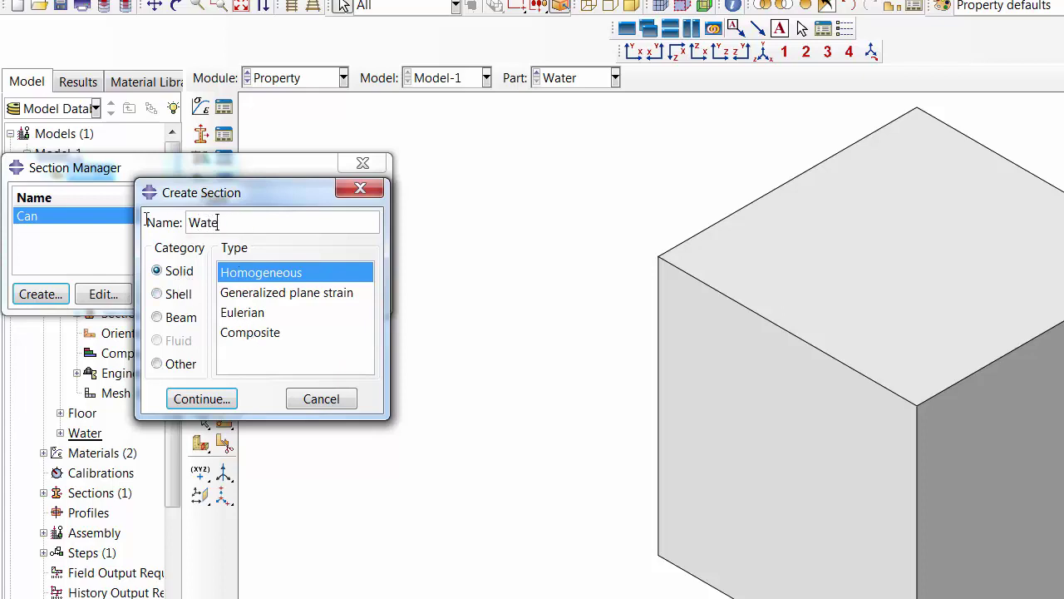
{"action": "left_click", "coordinate": [243, 315]}
{"action": "left_click", "coordinate": [208, 400]}
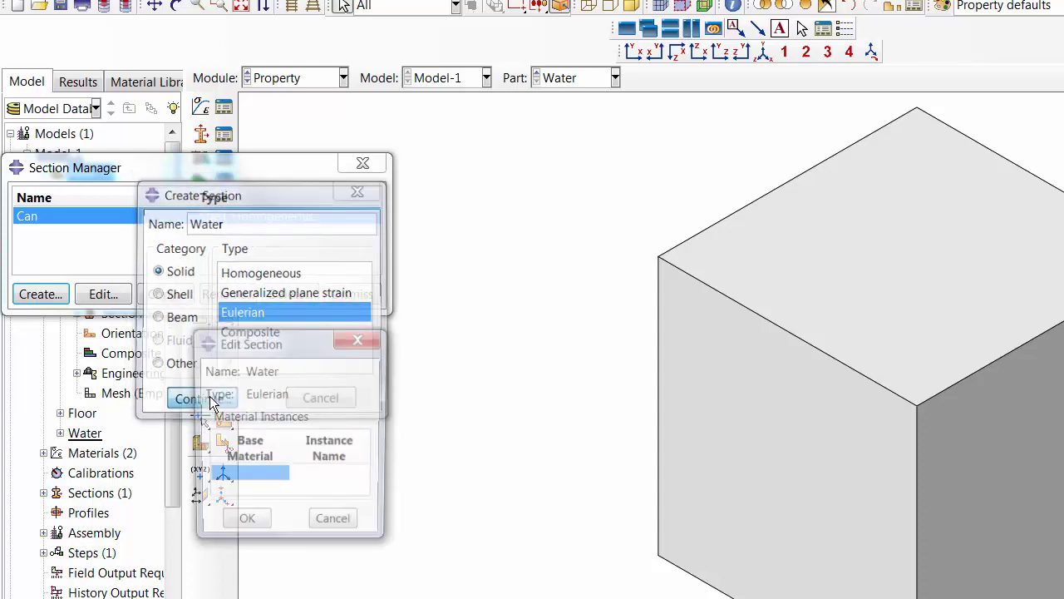
Step: Set Water as the base material of the Eulerian section and save the section
{"action": "left_click", "coordinate": [240, 474]}
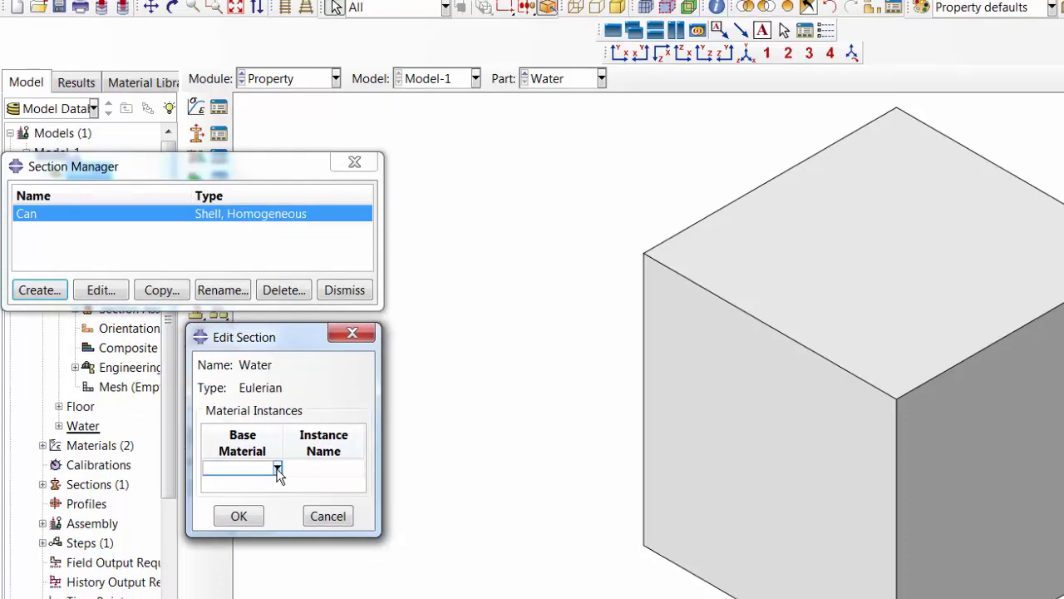
{"action": "left_click", "coordinate": [283, 476]}
{"action": "left_click", "coordinate": [249, 521]}
{"action": "left_click", "coordinate": [168, 387]}
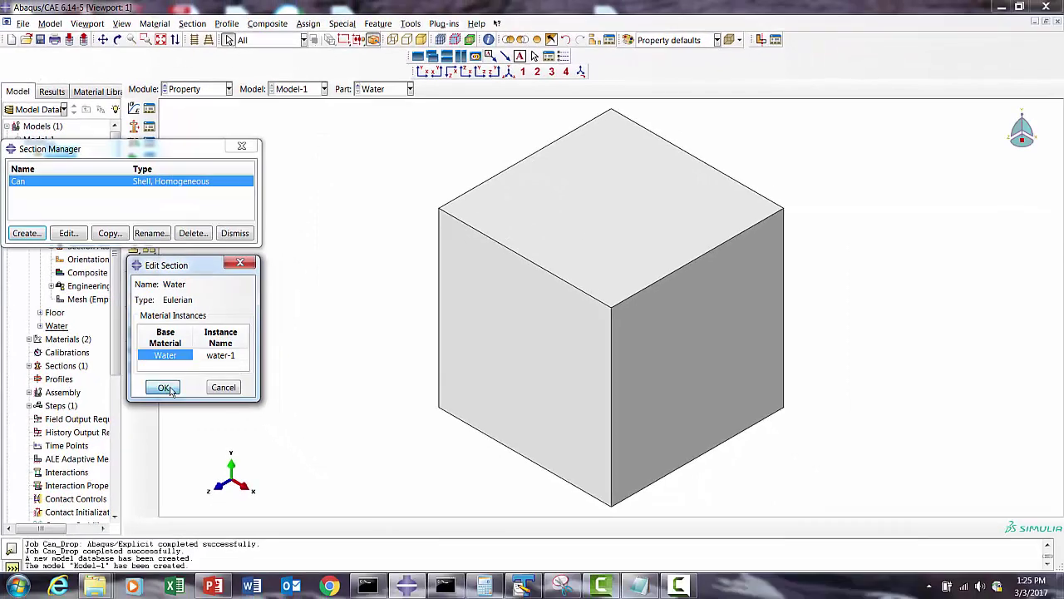
{"action": "left_click", "coordinate": [232, 238]}
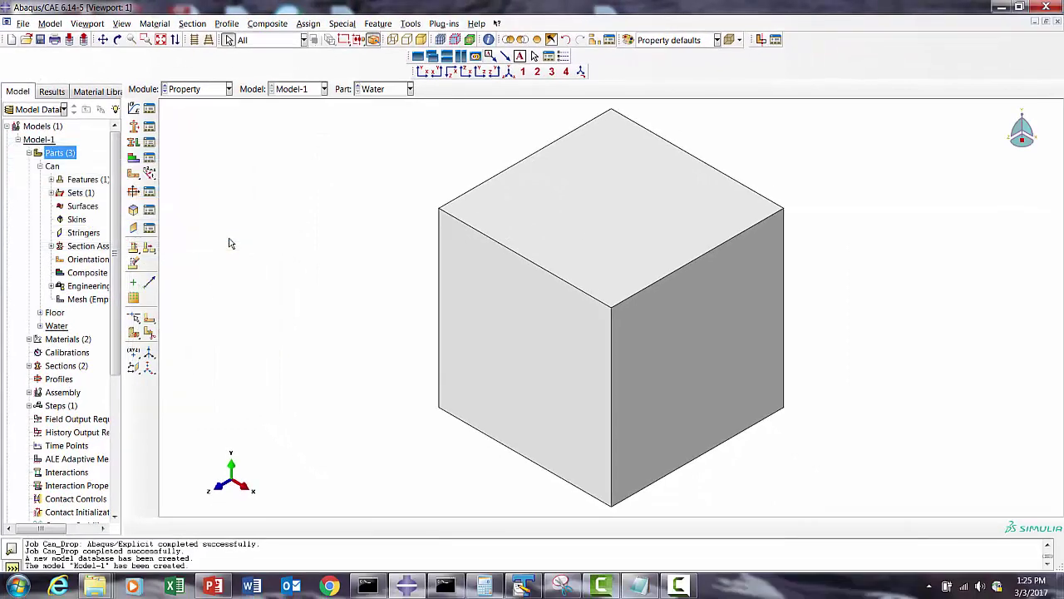
Step: Assign the Water section to the whole Water part and display the Can part
{"action": "left_click", "coordinate": [149, 158]}
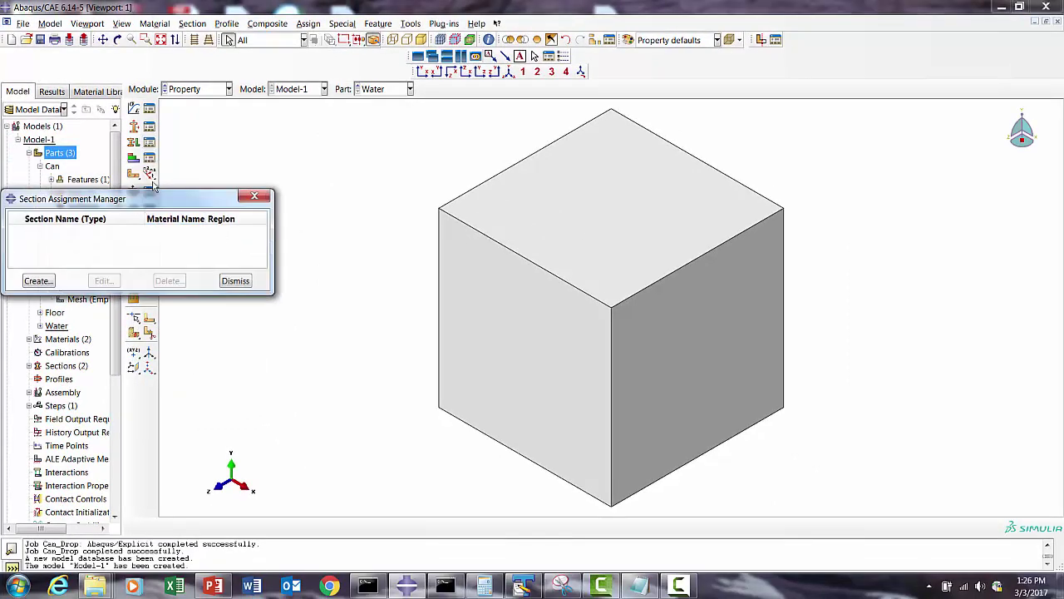
{"action": "left_click", "coordinate": [37, 281]}
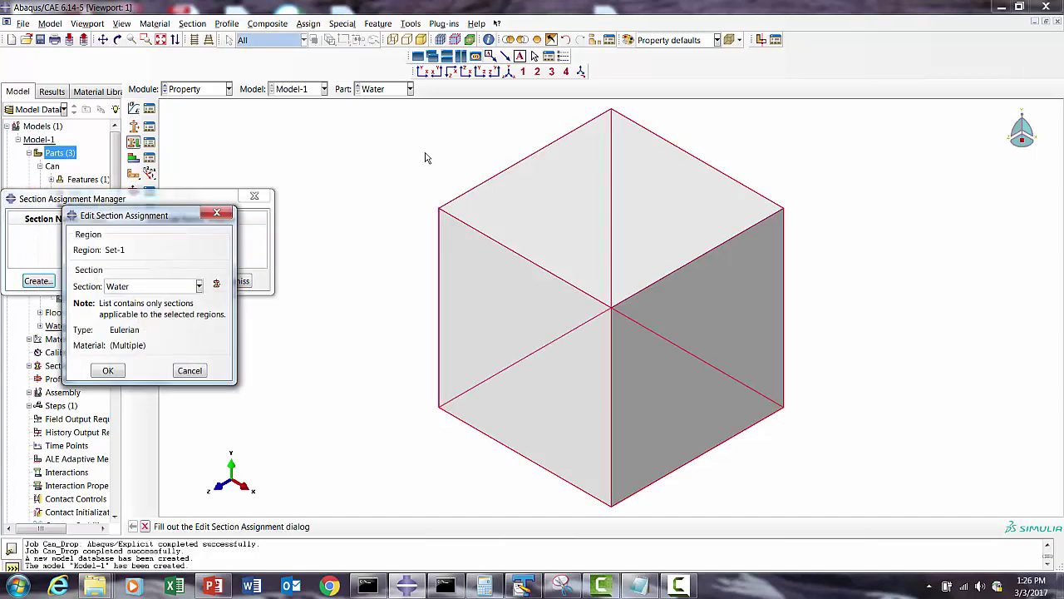
{"action": "left_click", "coordinate": [109, 371]}
{"action": "left_click", "coordinate": [240, 281]}
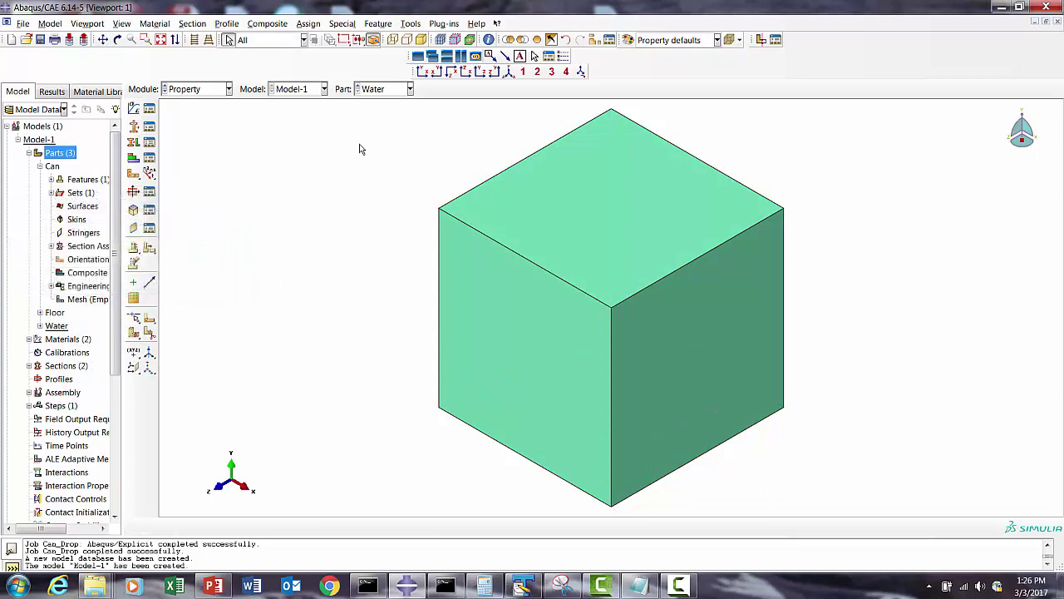
{"action": "left_click", "coordinate": [366, 89]}
{"action": "left_click", "coordinate": [373, 103]}
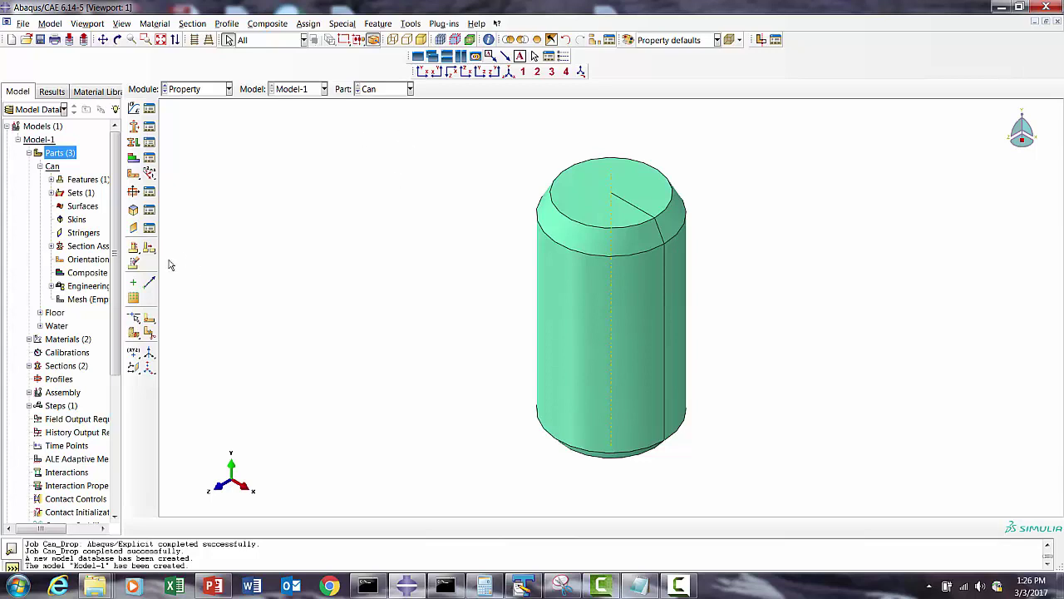
Step: Create dependent assembly instances of the Can, Floor and Water parts together
{"action": "left_click", "coordinate": [29, 392]}
{"action": "scroll", "coordinate": [91, 333], "scroll_direction": "down", "scroll_amount": 2}
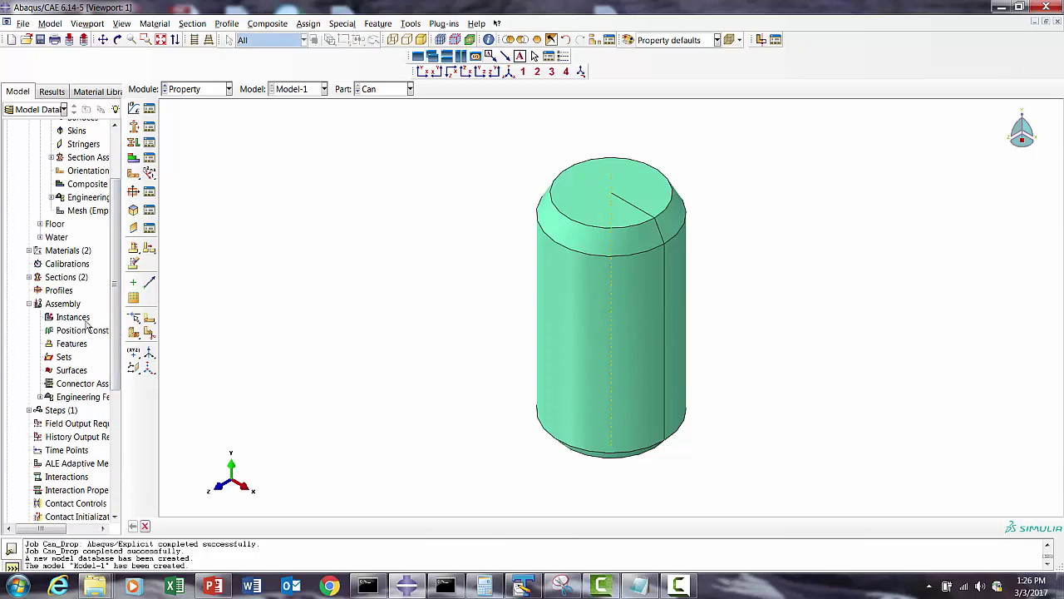
{"action": "left_click", "coordinate": [73, 317]}
{"action": "right_click", "coordinate": [85, 319]}
{"action": "left_click", "coordinate": [125, 325]}
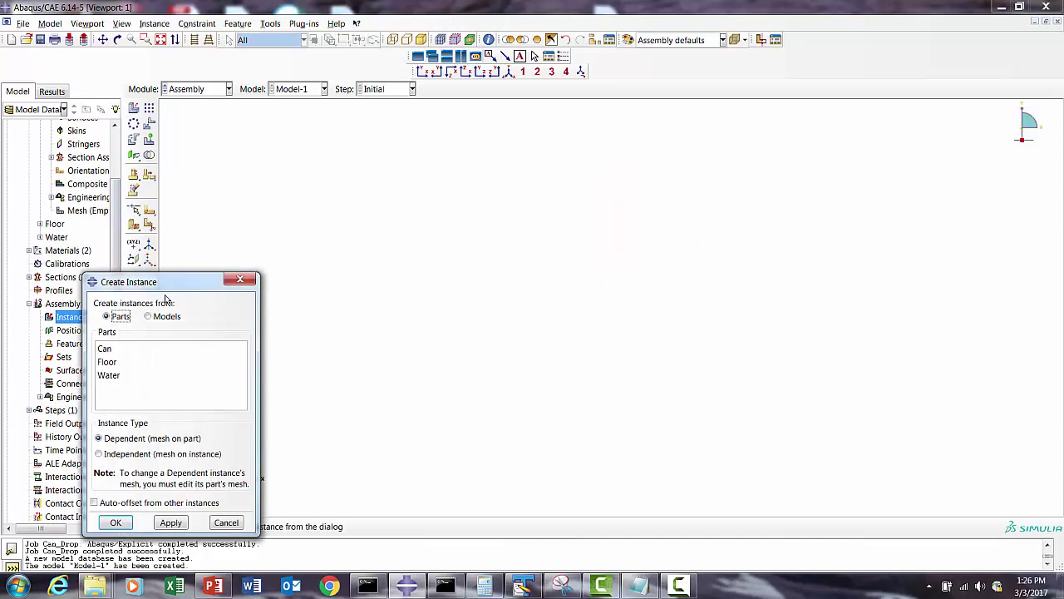
{"action": "left_click_drag", "start_coordinate": [120, 349], "coordinate": [121, 379]}
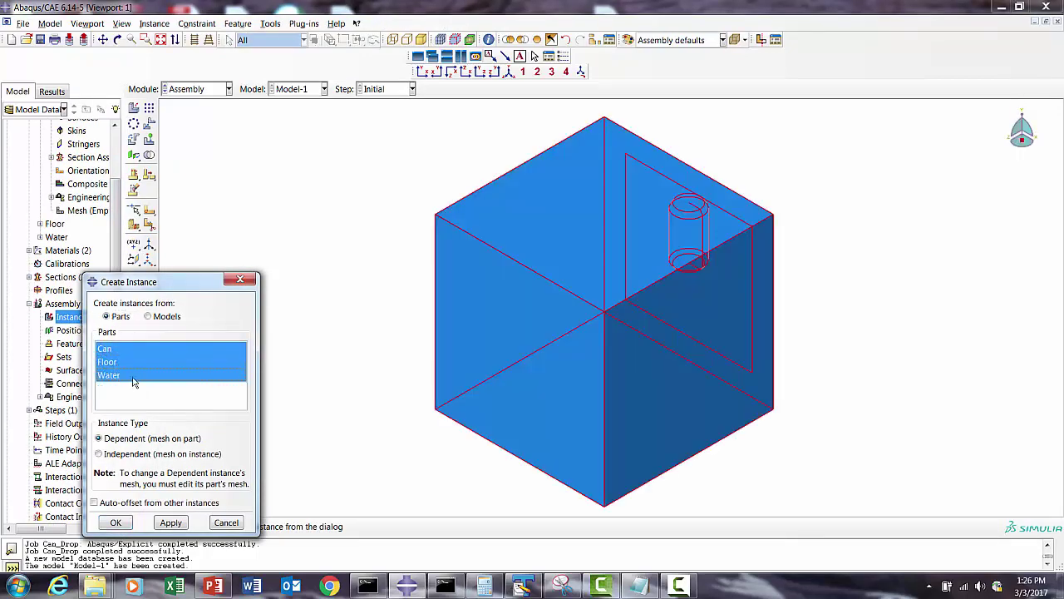
{"action": "left_click", "coordinate": [116, 523]}
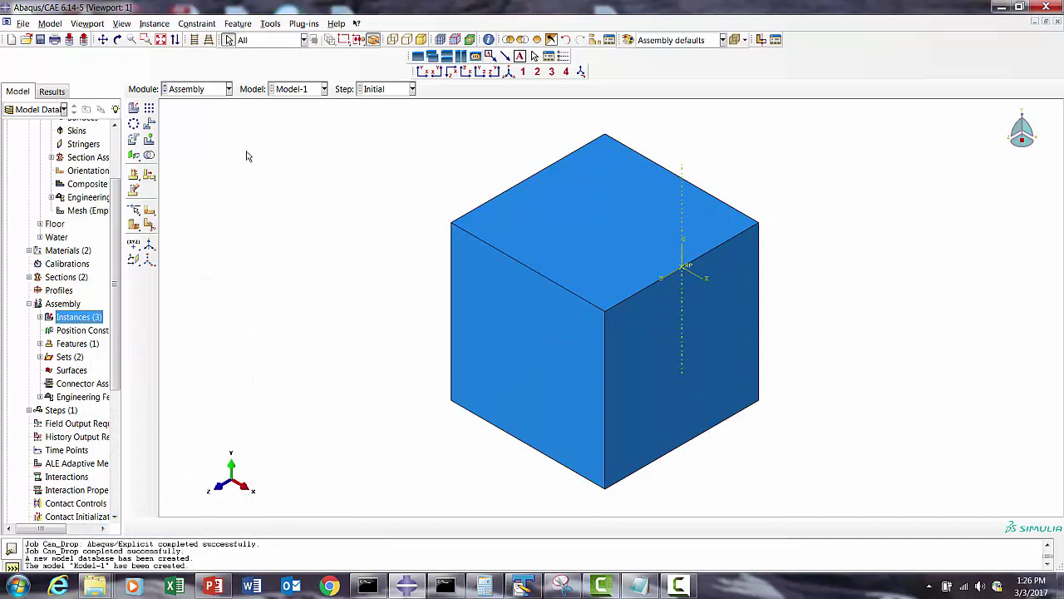
Step: Make the assembly translucent and orient it with the Z axis upward to inspect the can and floor inside the water block
{"action": "left_click", "coordinate": [735, 41]}
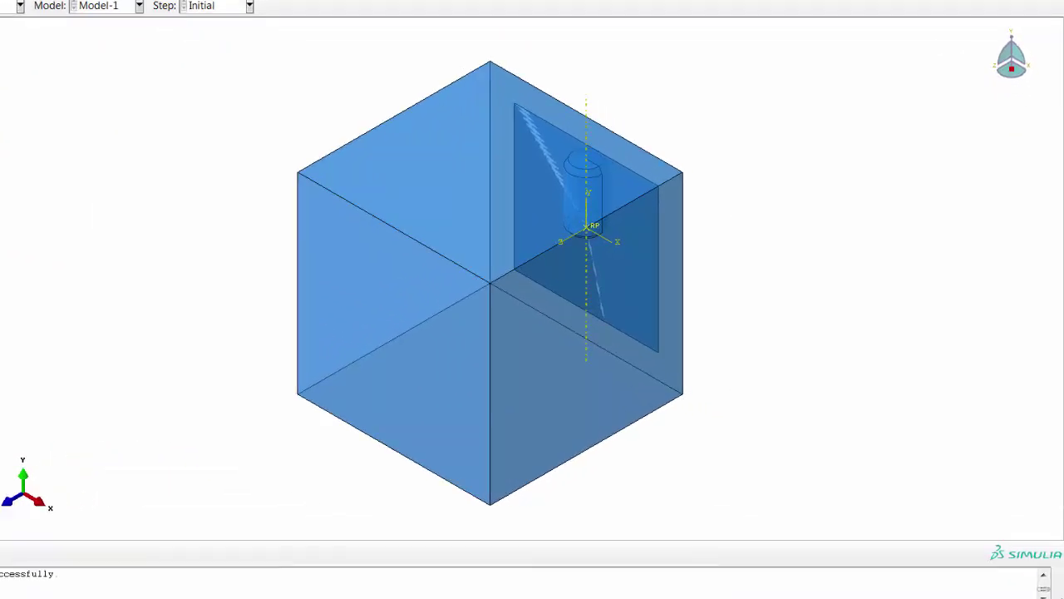
{"action": "left_click", "coordinate": [117, 40]}
{"action": "left_click_drag", "start_coordinate": [535, 372], "coordinate": [527, 199]}
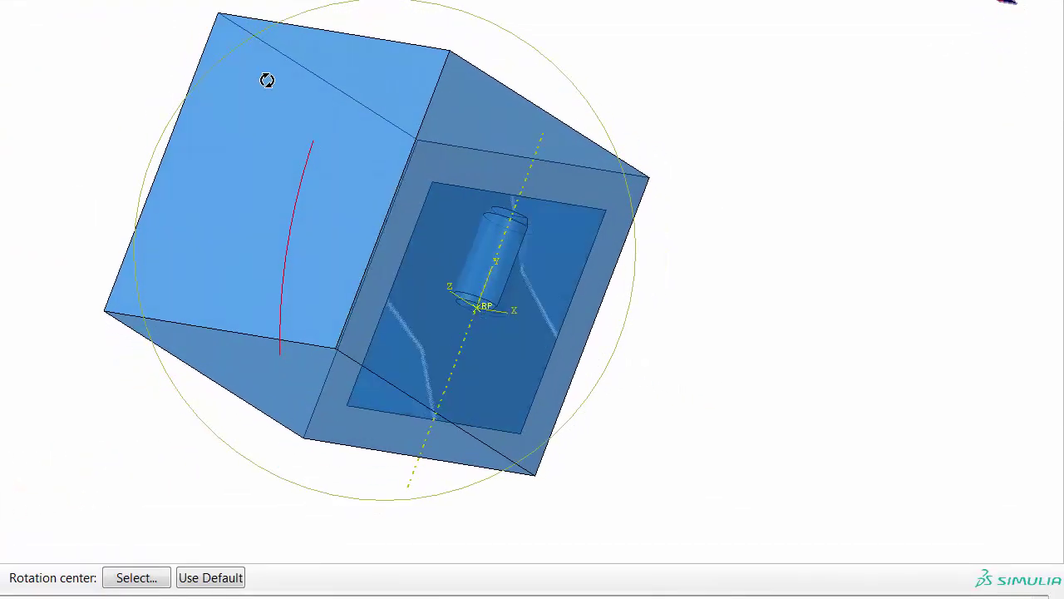
{"action": "left_click_drag", "start_coordinate": [266, 80], "coordinate": [427, 197]}
{"action": "left_click_drag", "start_coordinate": [380, 441], "coordinate": [426, 373]}
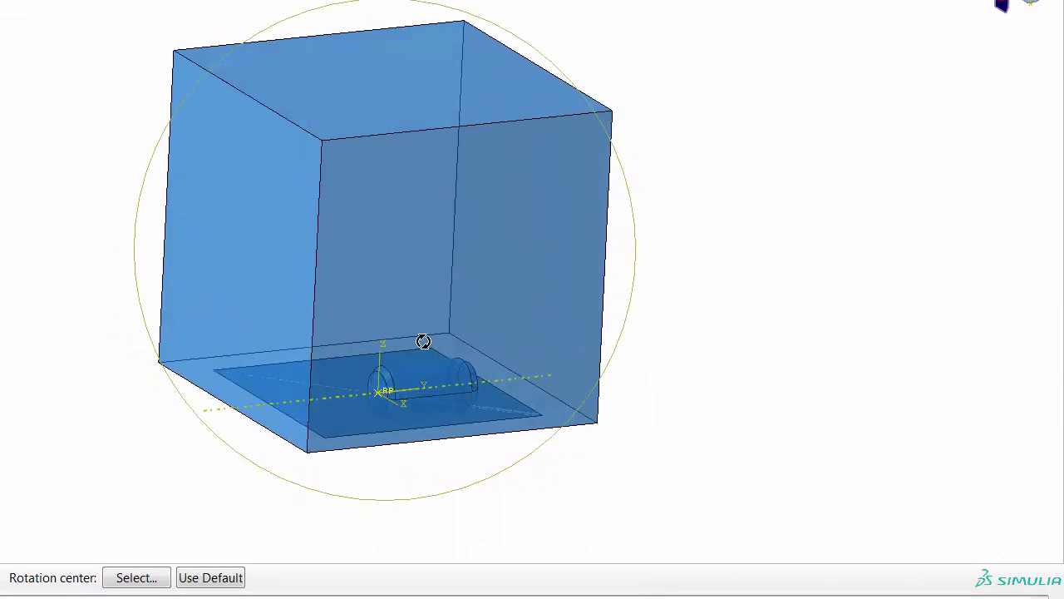
{"action": "key", "text": "Escape"}
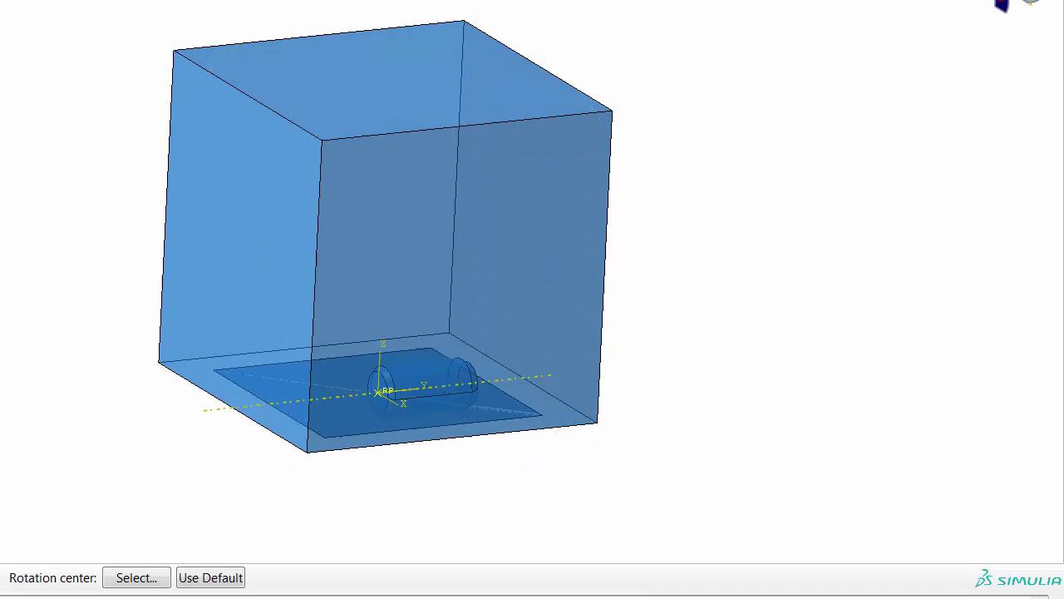
Step: Rotate the Can instance 90 degrees about the axis from 0,0,0 to 1,0,0 so it stands upright on the floor
{"action": "left_click", "coordinate": [170, 70]}
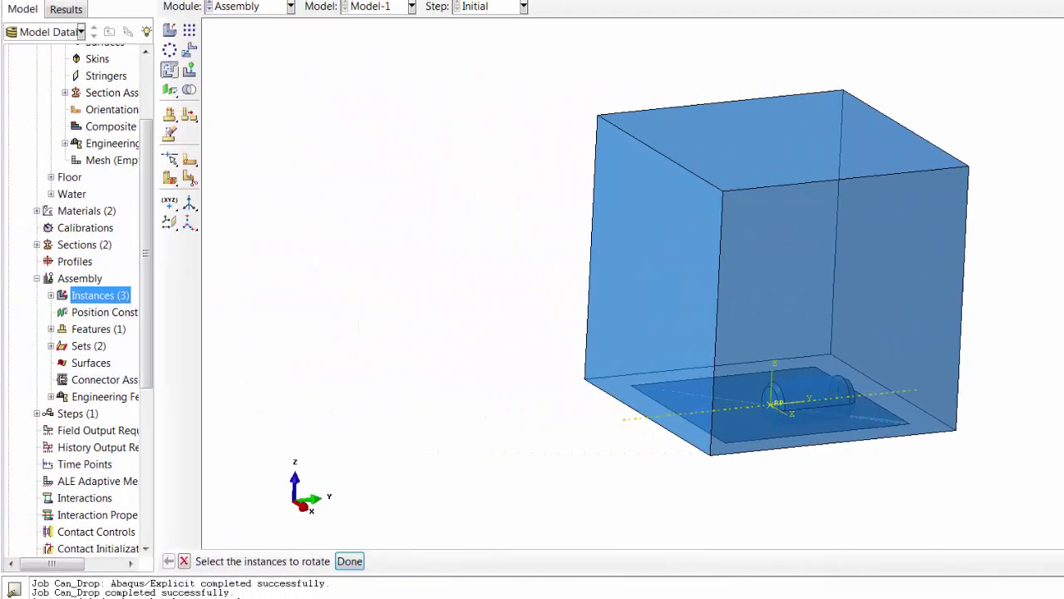
{"action": "left_click", "coordinate": [349, 561]}
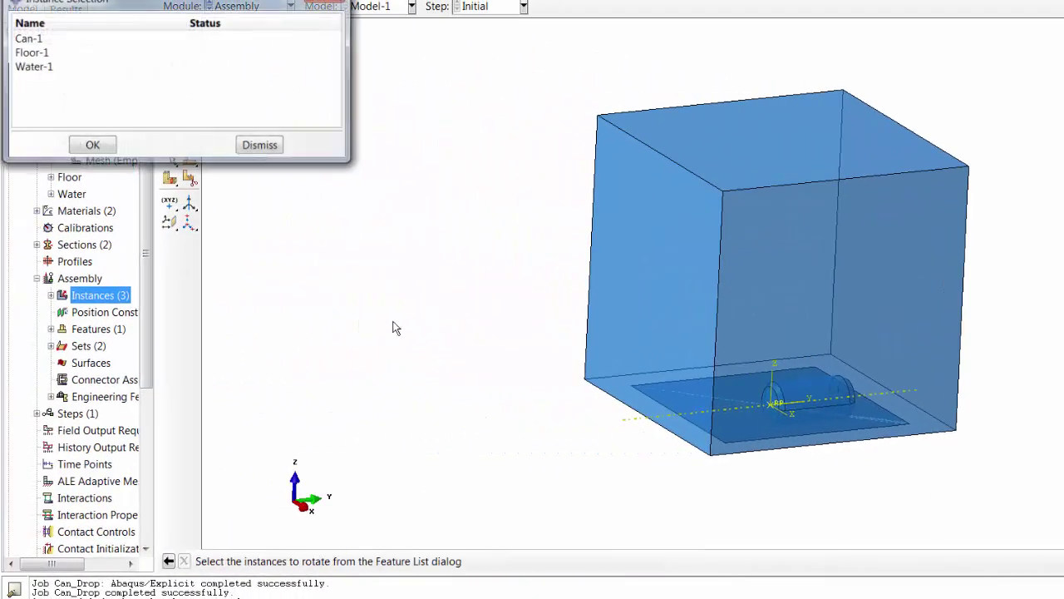
{"action": "left_click", "coordinate": [28, 52]}
{"action": "left_click", "coordinate": [26, 39]}
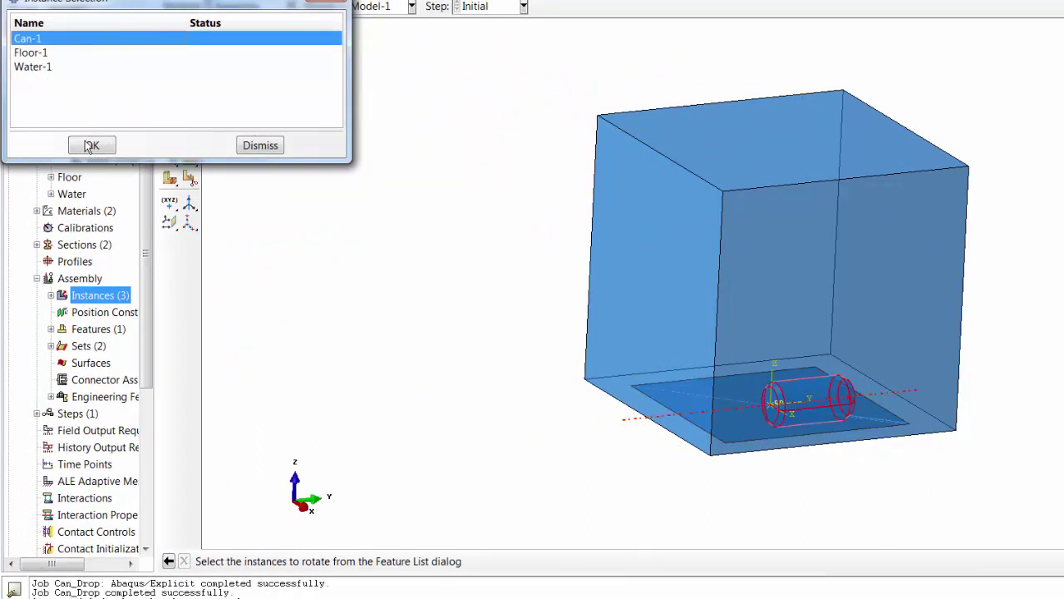
{"action": "left_click", "coordinate": [99, 148]}
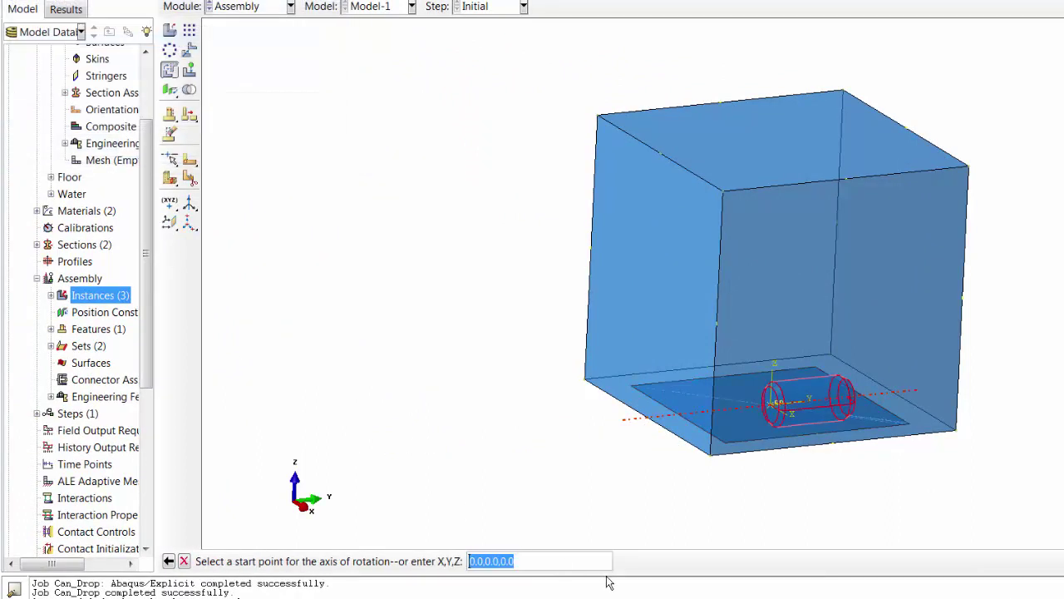
{"action": "key", "text": "Return"}
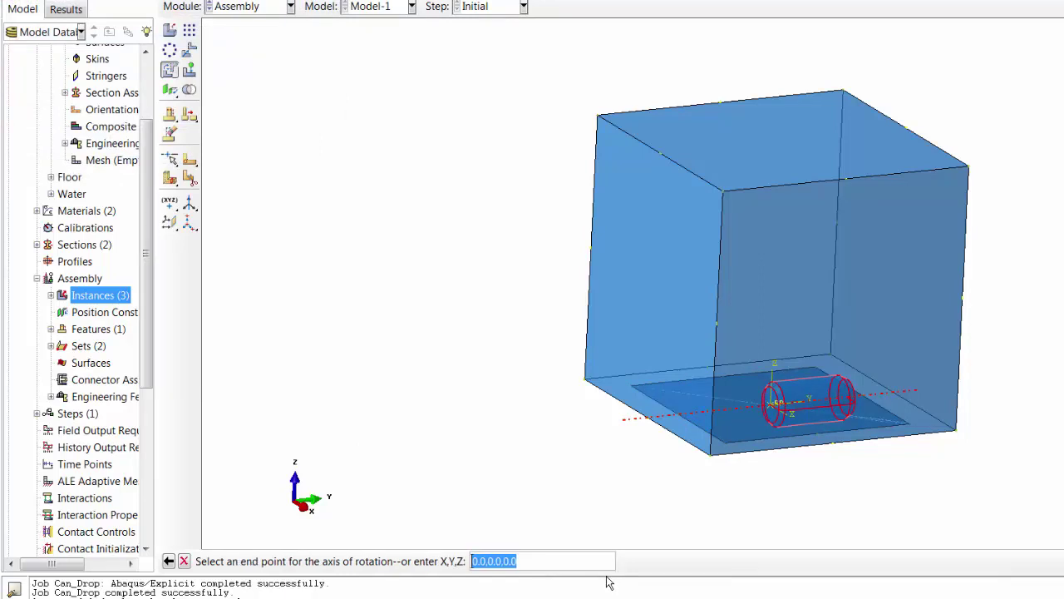
{"action": "type", "text": "1,0,0"}
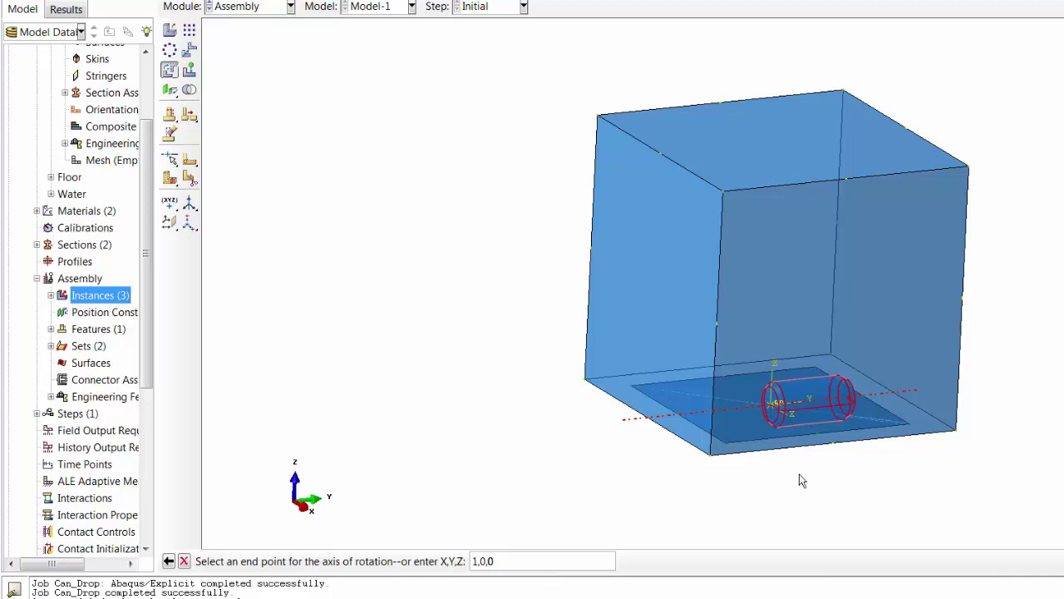
{"action": "key", "text": "Return"}
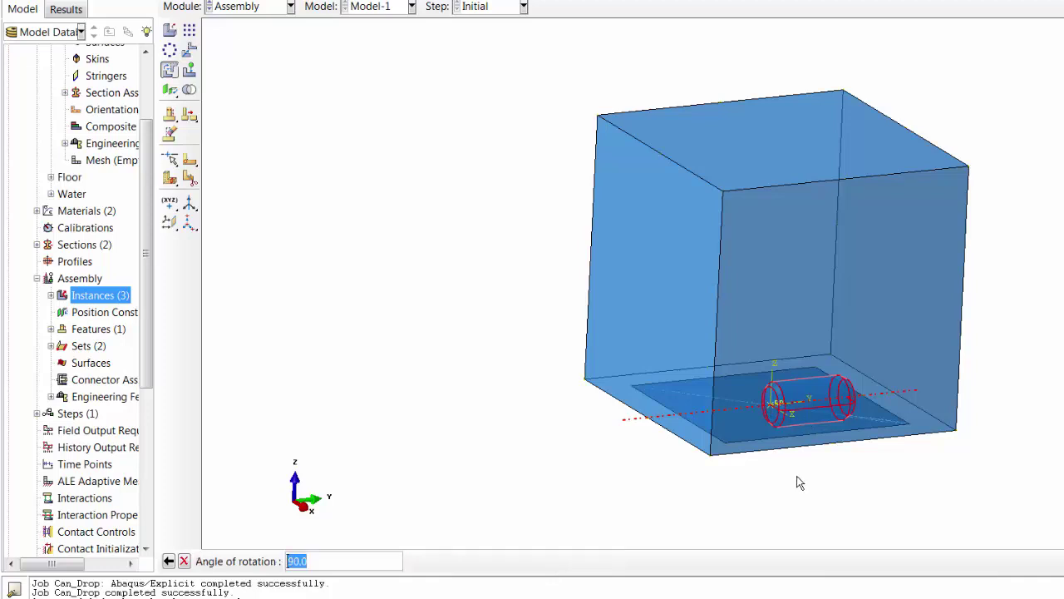
{"action": "key", "text": "Return"}
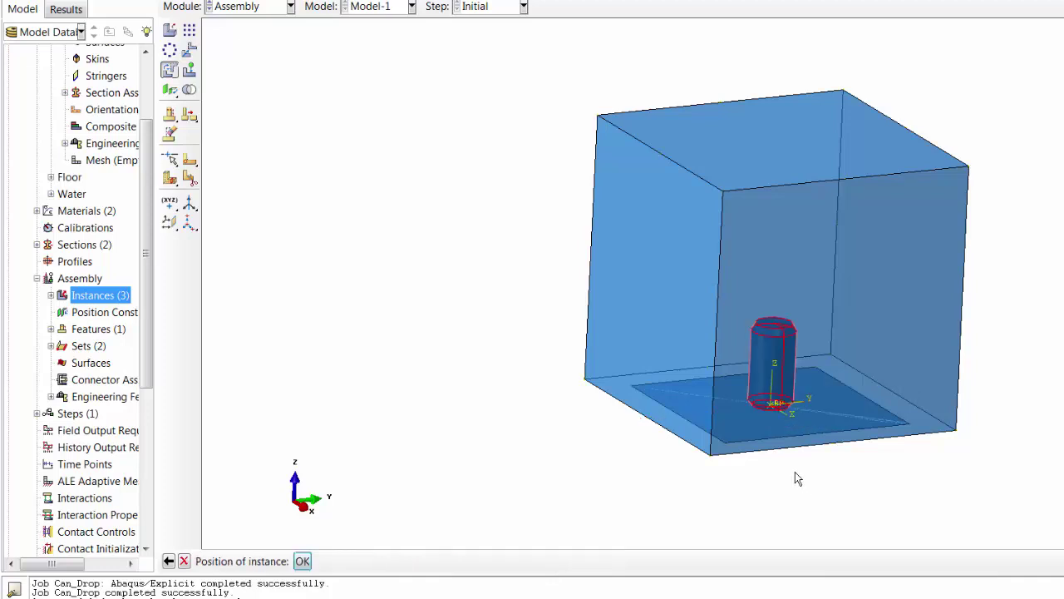
{"action": "left_click", "coordinate": [302, 560]}
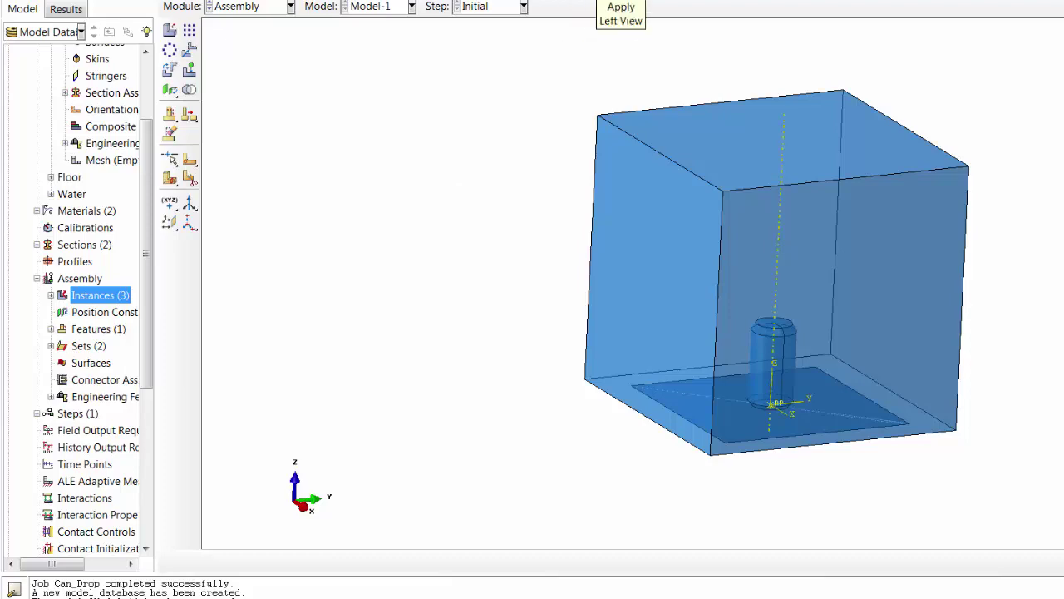
Step: Translate the Can and Floor instances together from 0,0,0 to 0,0,25, raising them inside the water block
{"action": "left_click", "coordinate": [698, 50]}
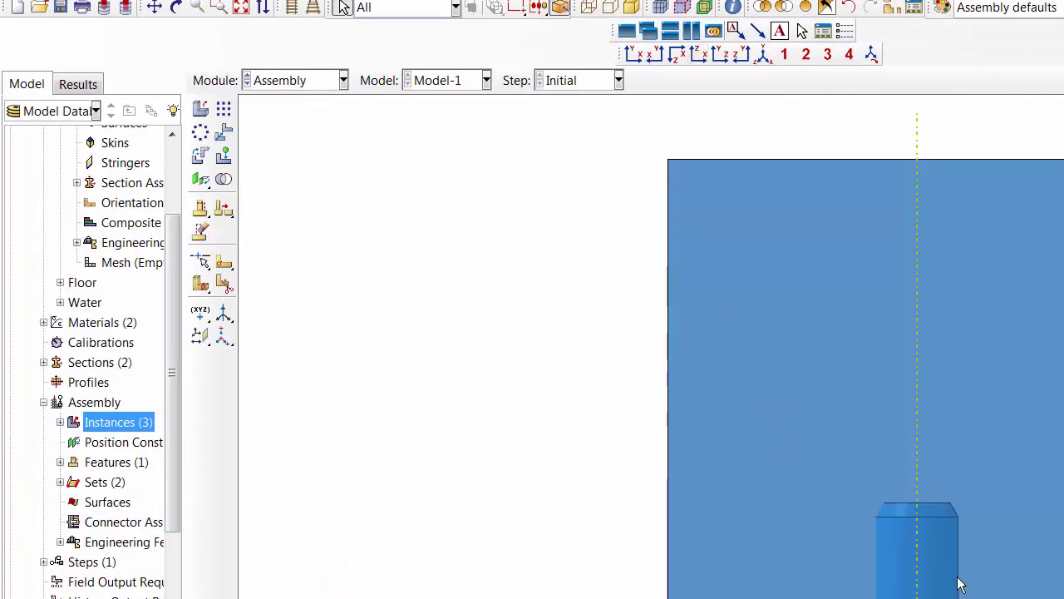
{"action": "left_click", "coordinate": [229, 134]}
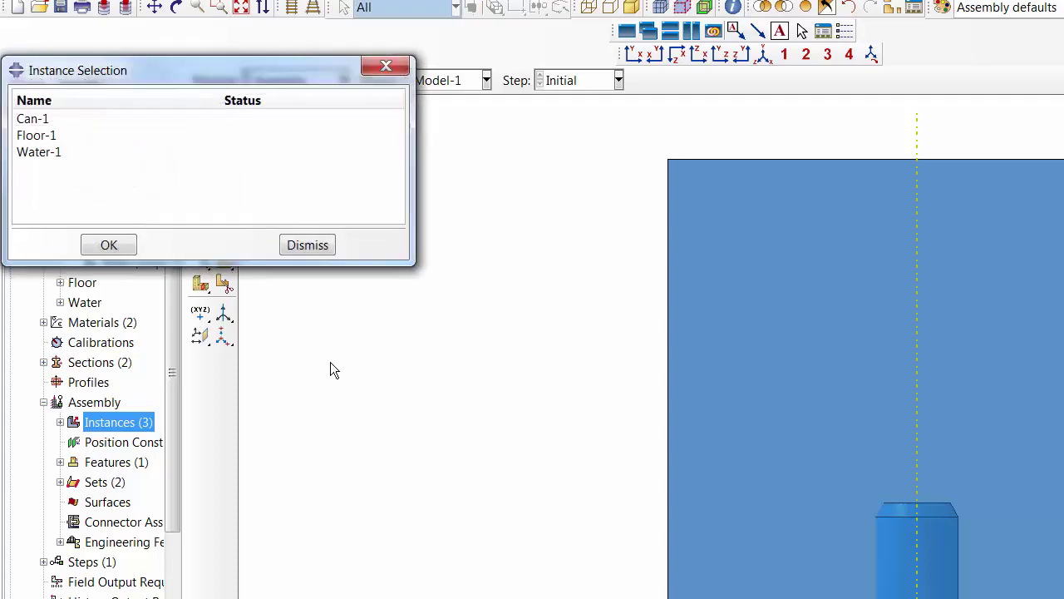
{"action": "left_click", "coordinate": [48, 123]}
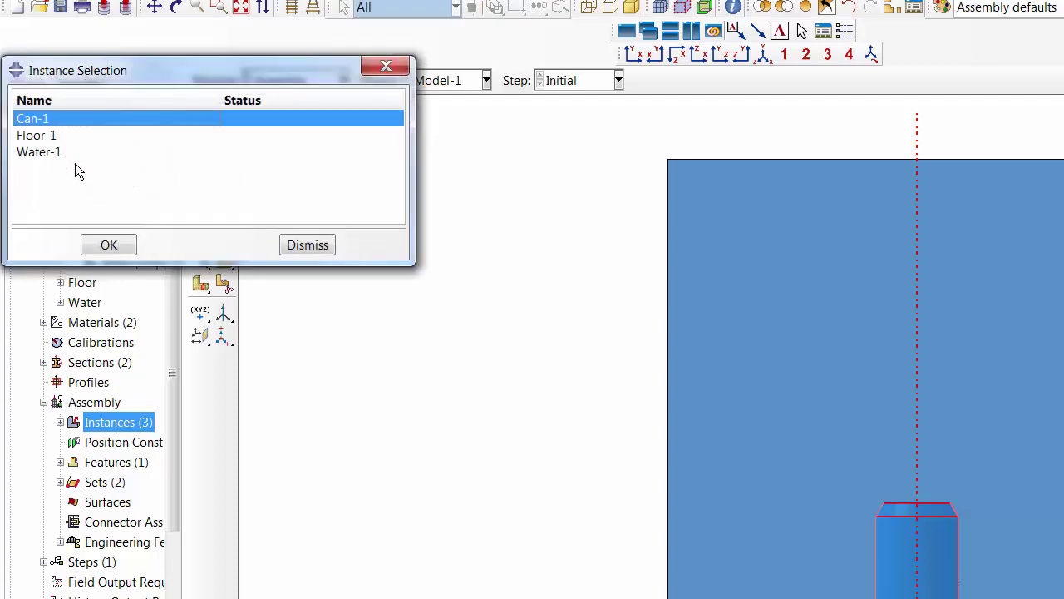
{"action": "left_click", "coordinate": [42, 136], "text": "ctrl"}
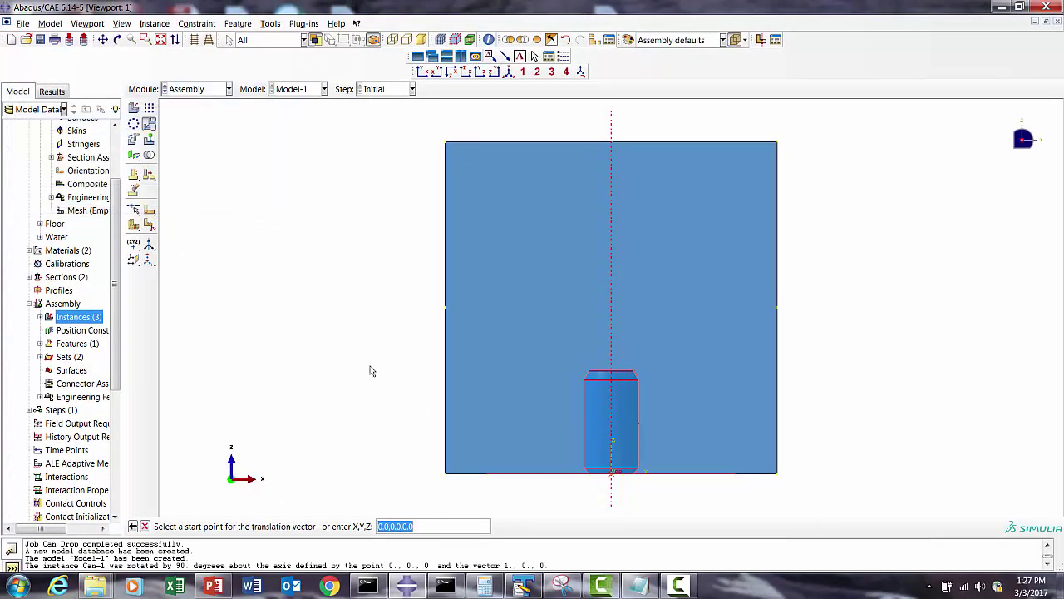
{"action": "key", "text": "Return"}
{"action": "type", "text": "0,0,25"}
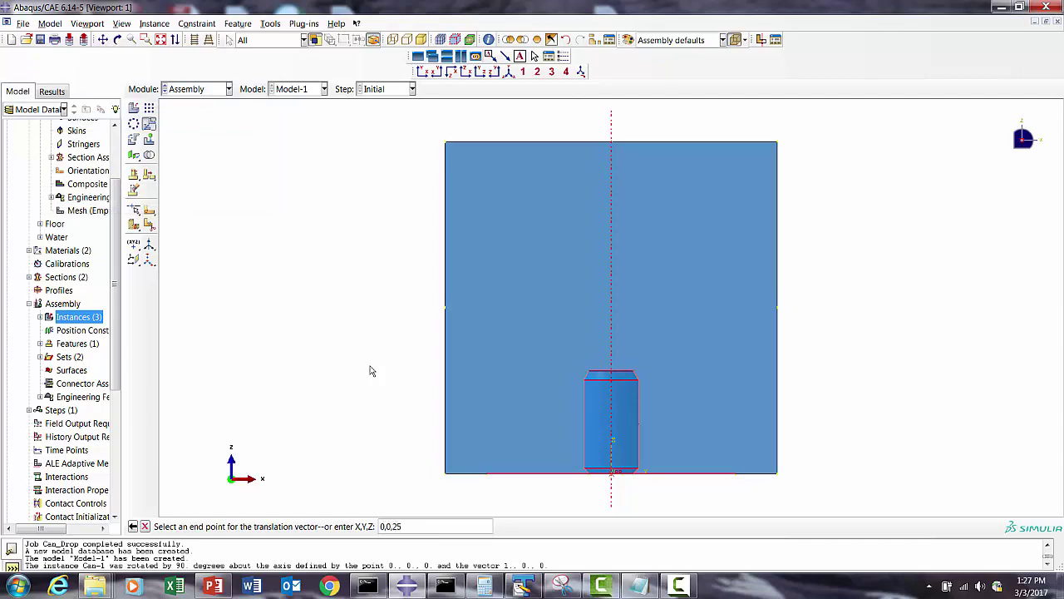
{"action": "key", "text": "Return"}
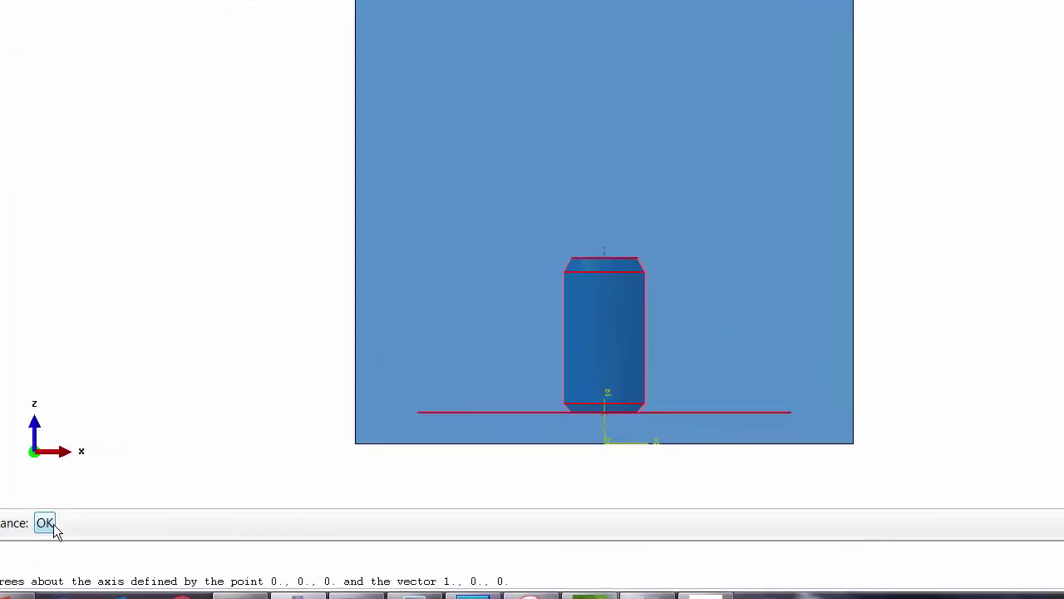
{"action": "left_click", "coordinate": [51, 523]}
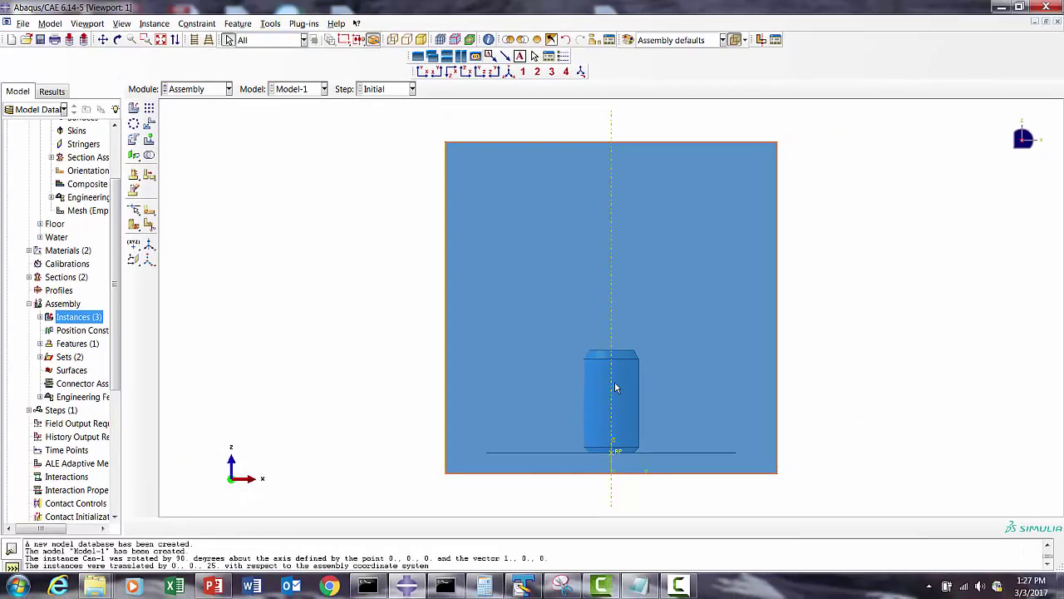
Step: Tilt the Can instance by rotating it 25 degrees about the axis from 0,0,0 to 0,1,0
{"action": "left_click", "coordinate": [136, 142]}
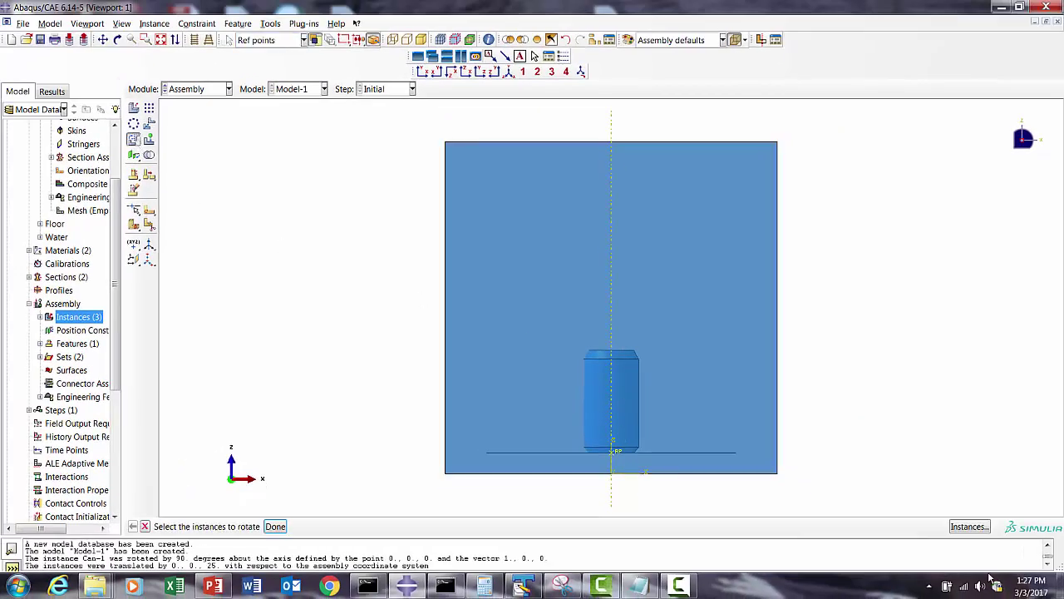
{"action": "left_click", "coordinate": [964, 526]}
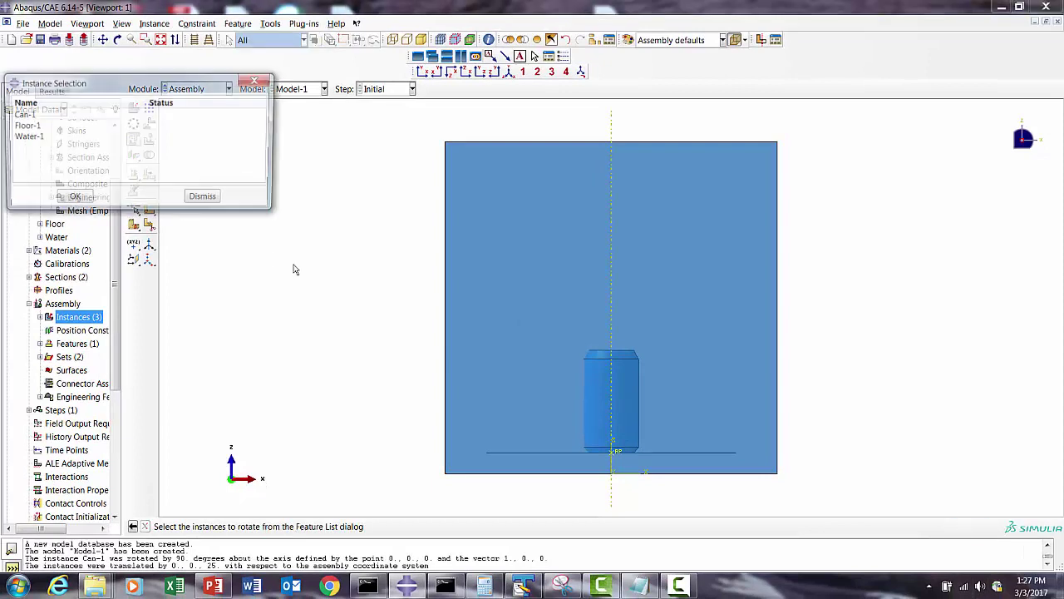
{"action": "left_click", "coordinate": [33, 115]}
{"action": "left_click", "coordinate": [72, 199]}
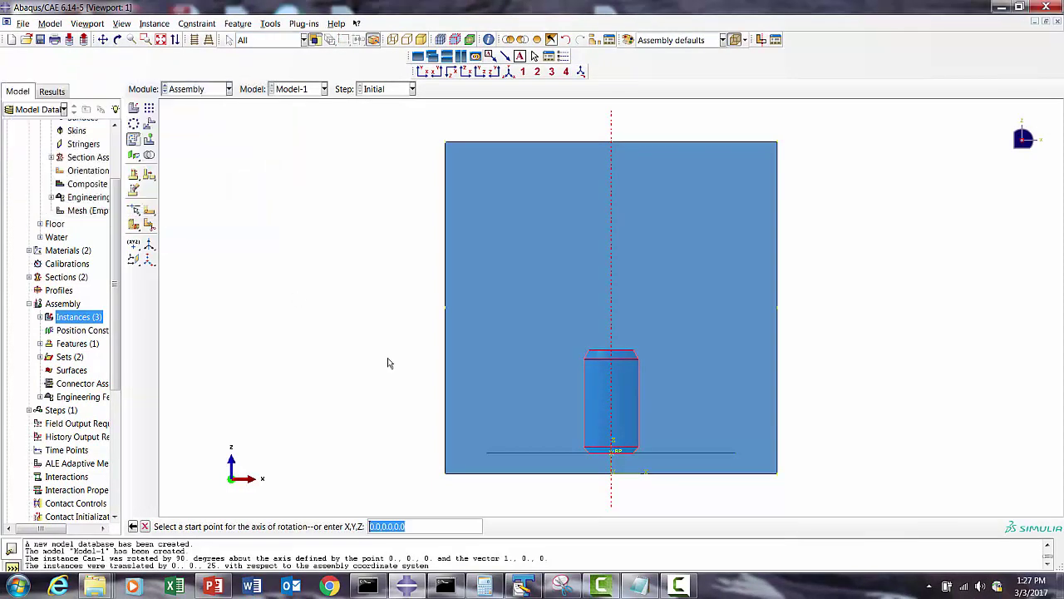
{"action": "key", "text": "Return"}
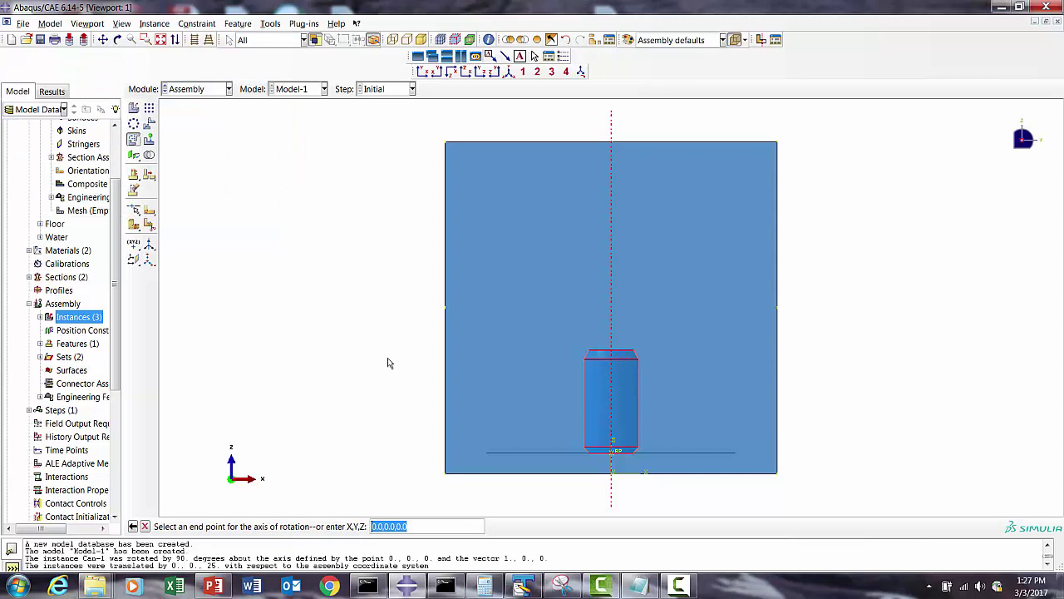
{"action": "type", "text": "0,1,0"}
{"action": "key", "text": "Return"}
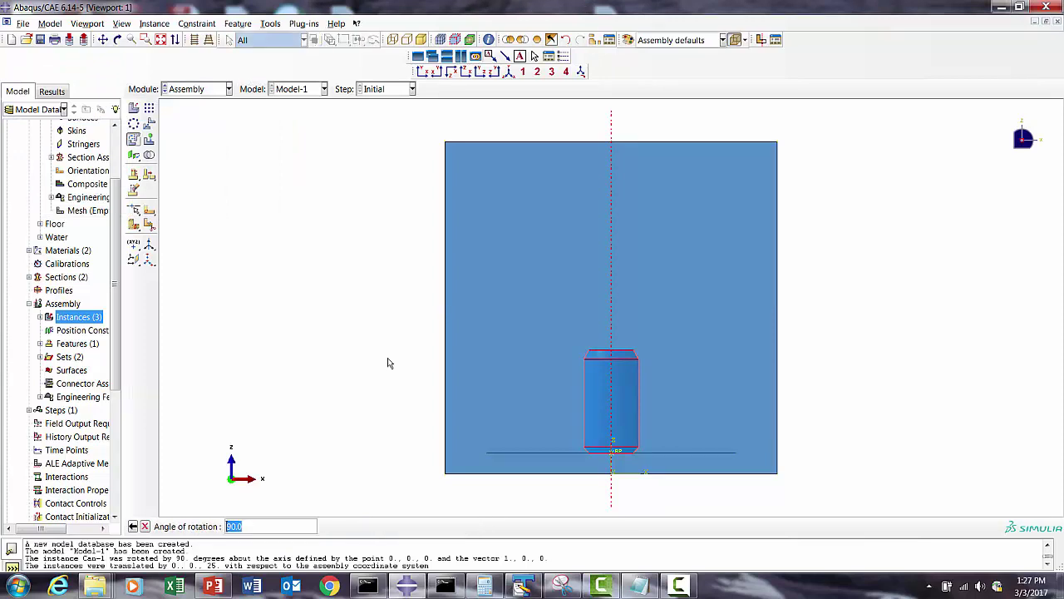
{"action": "type", "text": "25"}
{"action": "key", "text": "Return"}
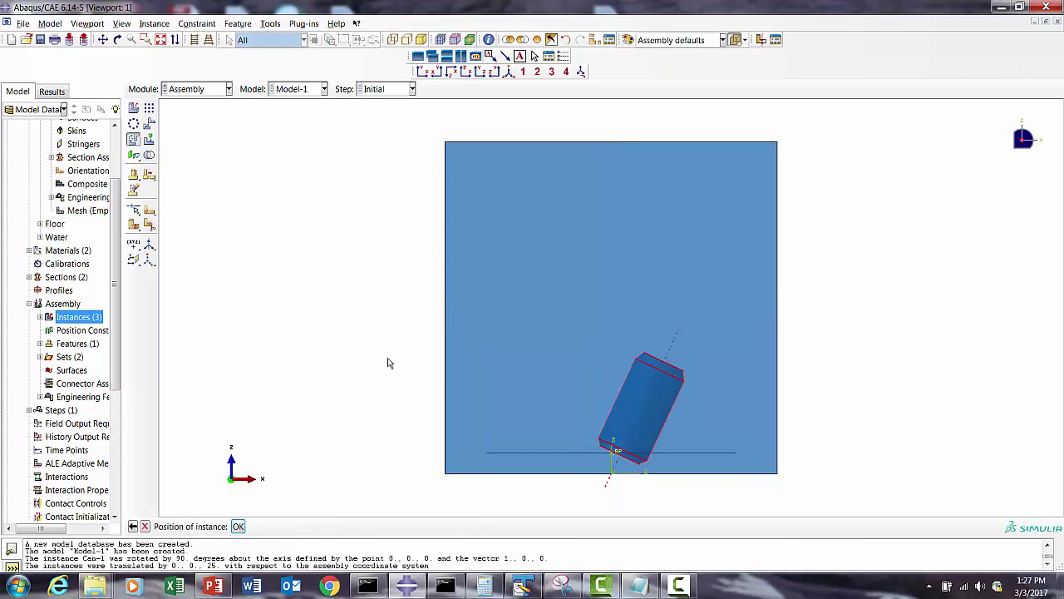
{"action": "left_click", "coordinate": [238, 526]}
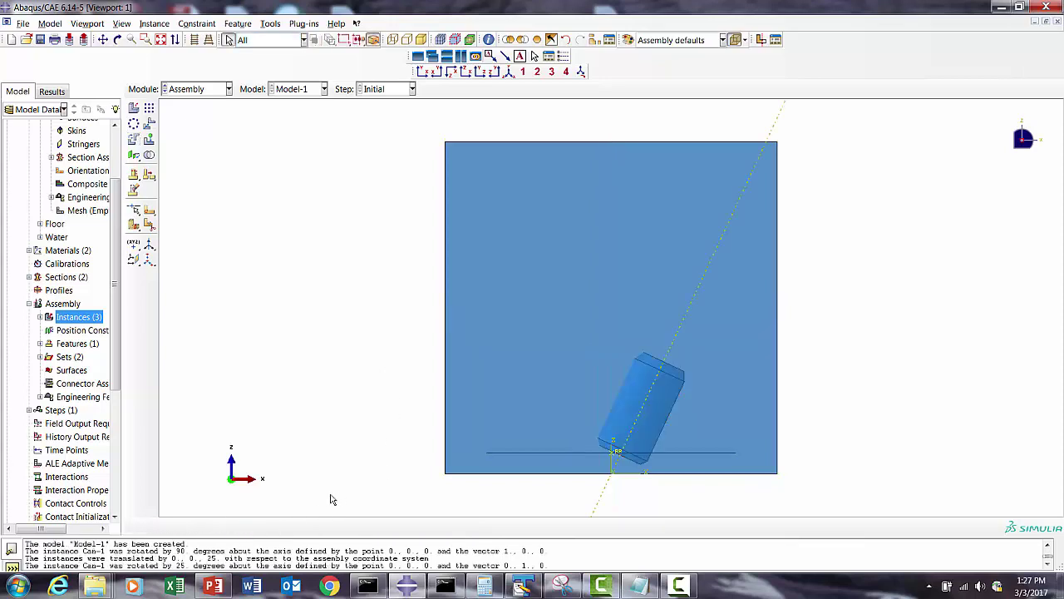
Step: Translate only the Can instance from 0,0,0 to 0,0,15 and check the clearance between its lowest corner and the floor
{"action": "left_click", "coordinate": [149, 139]}
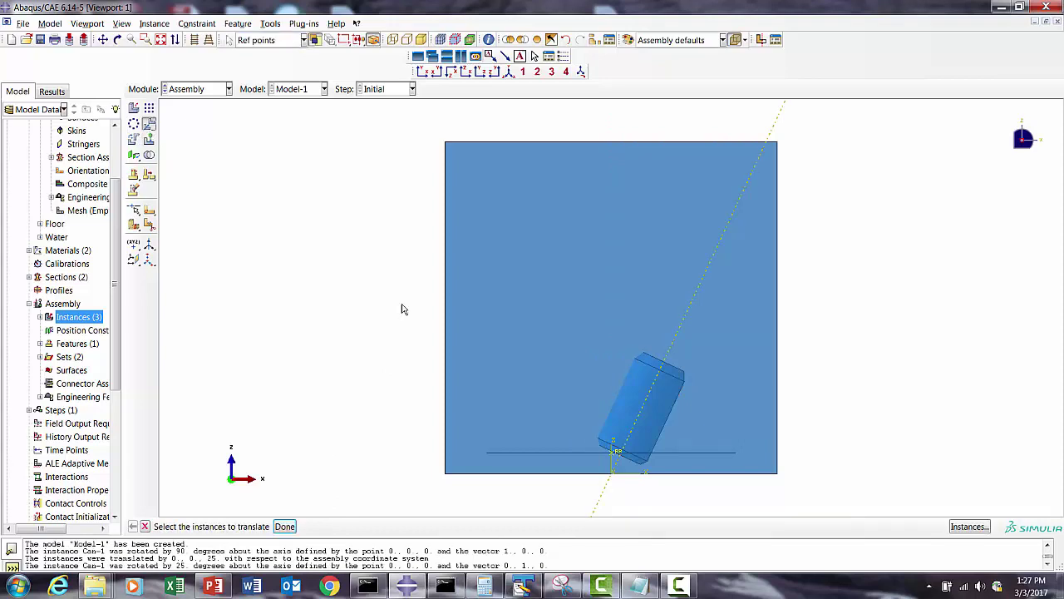
{"action": "left_click", "coordinate": [971, 527]}
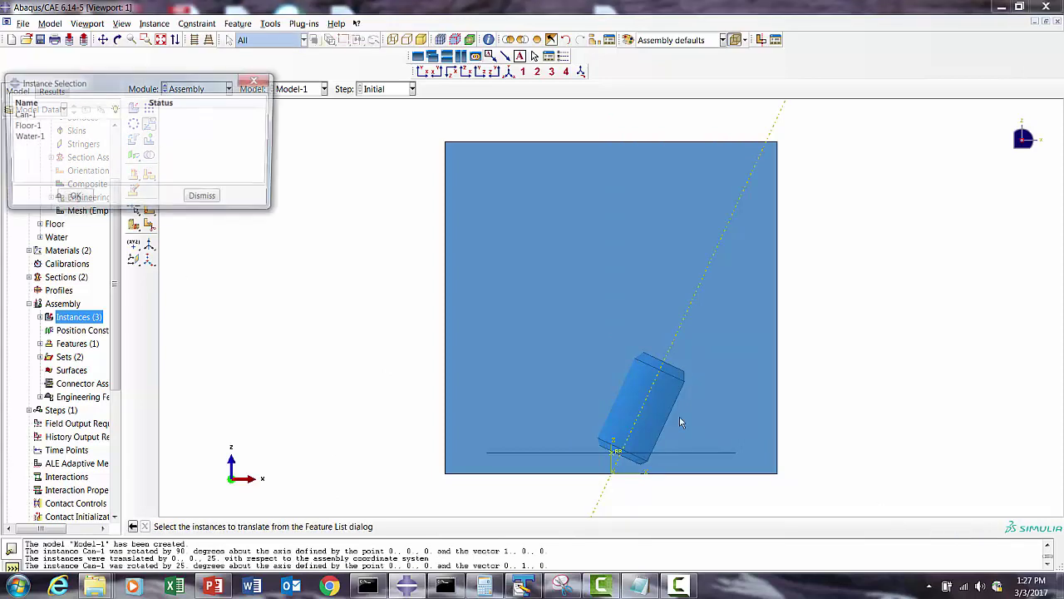
{"action": "left_click", "coordinate": [23, 115]}
{"action": "left_click", "coordinate": [72, 199]}
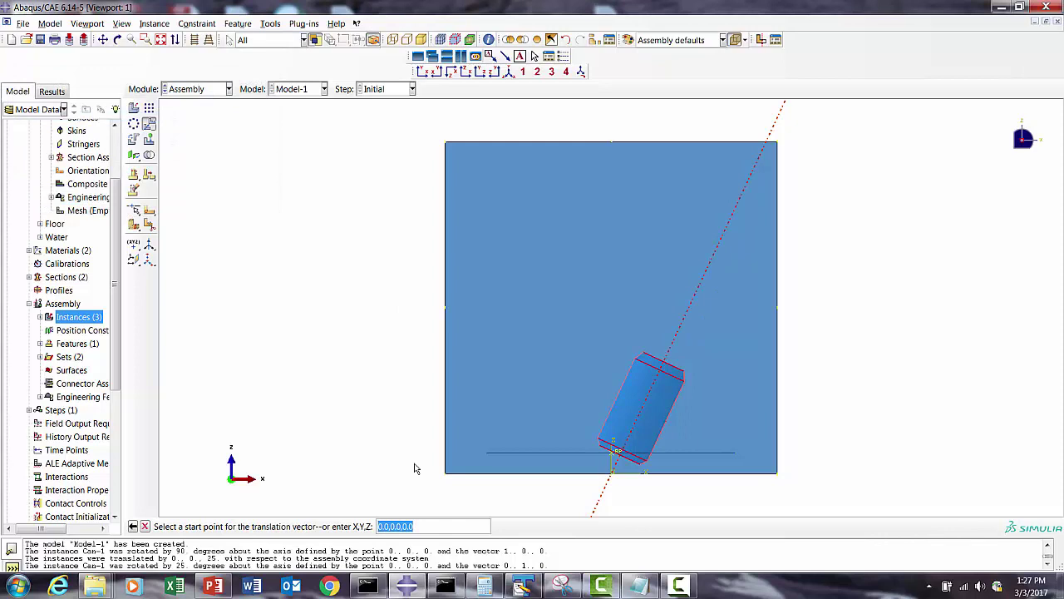
{"action": "key", "text": "Return"}
{"action": "type", "text": "0,0,15"}
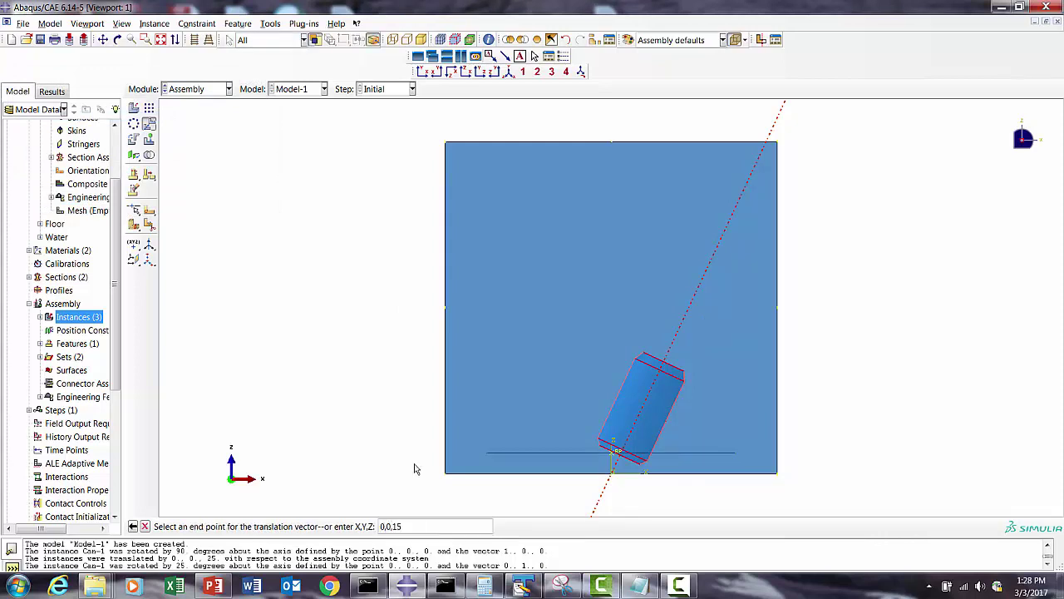
{"action": "key", "text": "Return"}
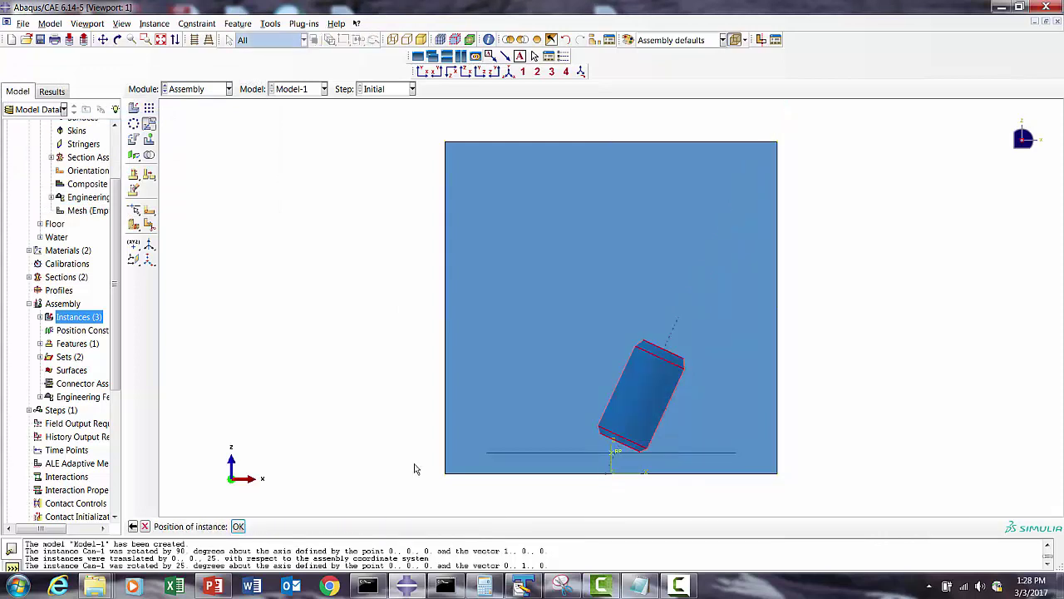
{"action": "left_click", "coordinate": [238, 525]}
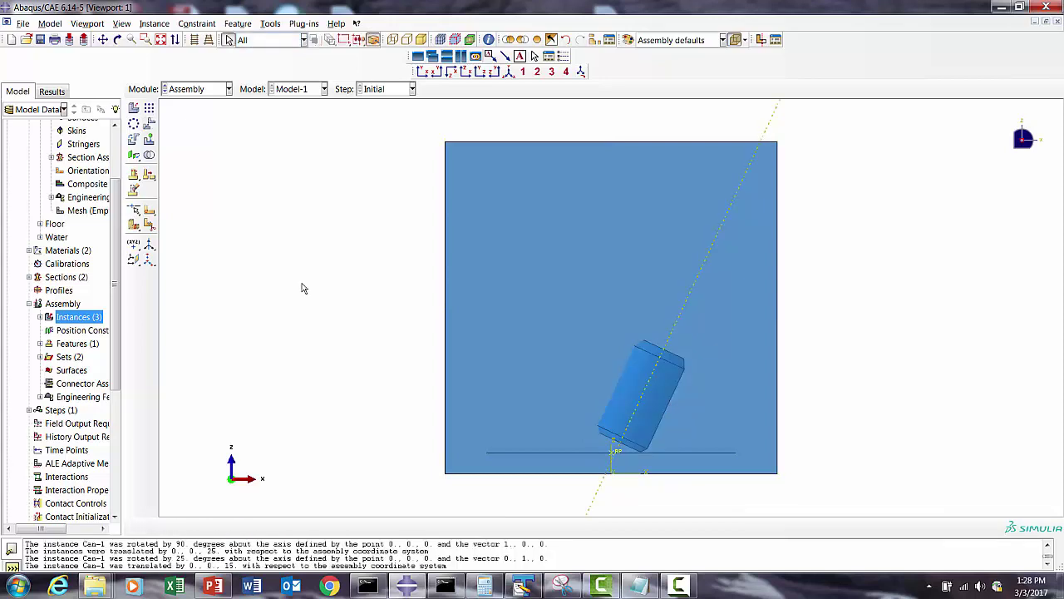
{"action": "left_click", "coordinate": [145, 40]}
{"action": "left_click_drag", "start_coordinate": [577, 363], "coordinate": [678, 472]}
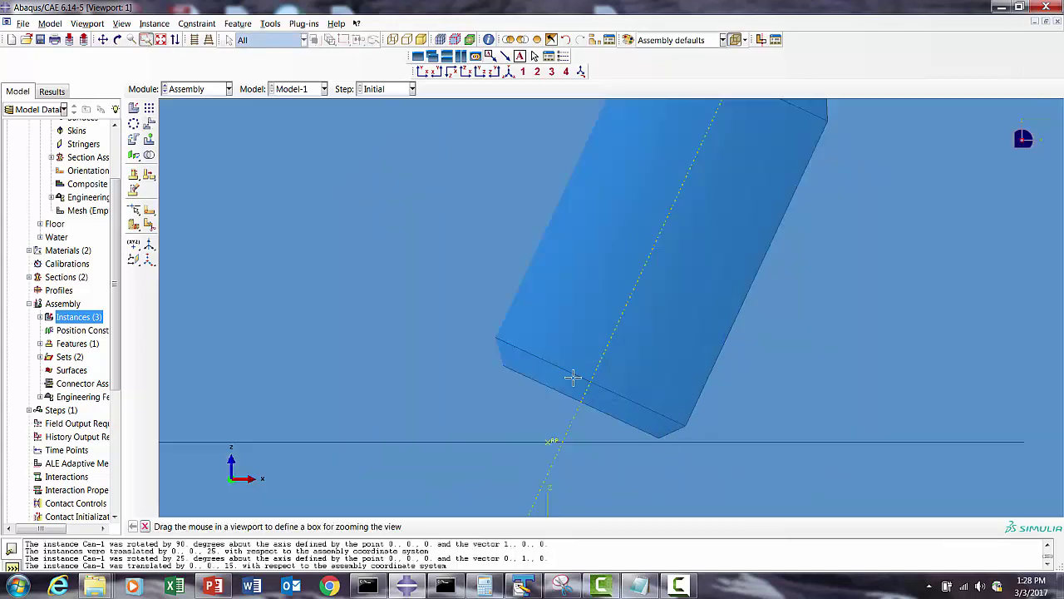
{"action": "left_click_drag", "start_coordinate": [572, 376], "coordinate": [709, 458]}
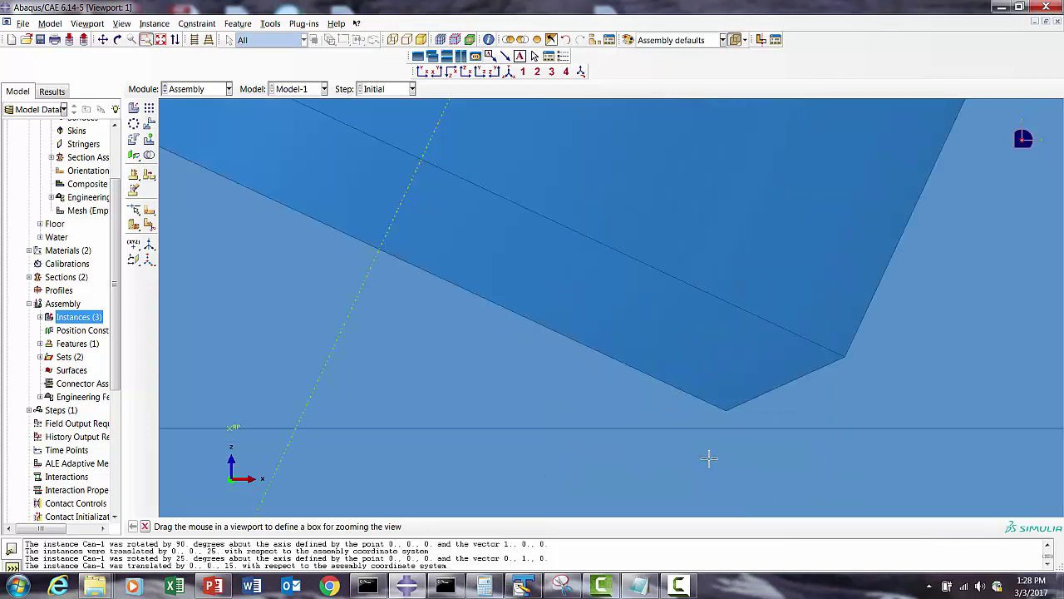
{"action": "left_click", "coordinate": [160, 40]}
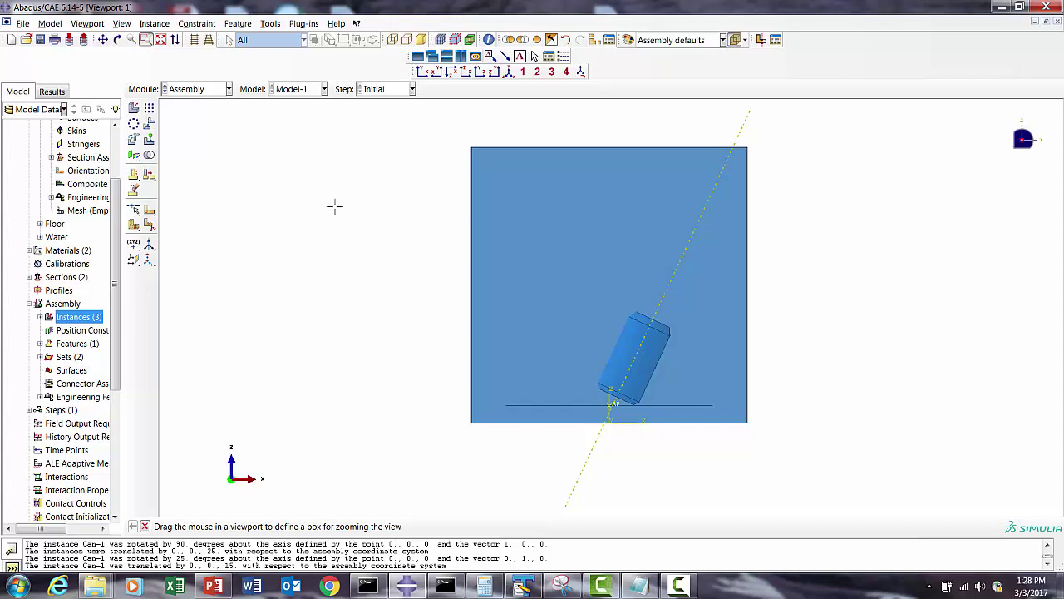
Step: Set the Can part's mesh controls for all its faces to free quad-dominated meshing with the medial axis algorithm
{"action": "left_click", "coordinate": [198, 89]}
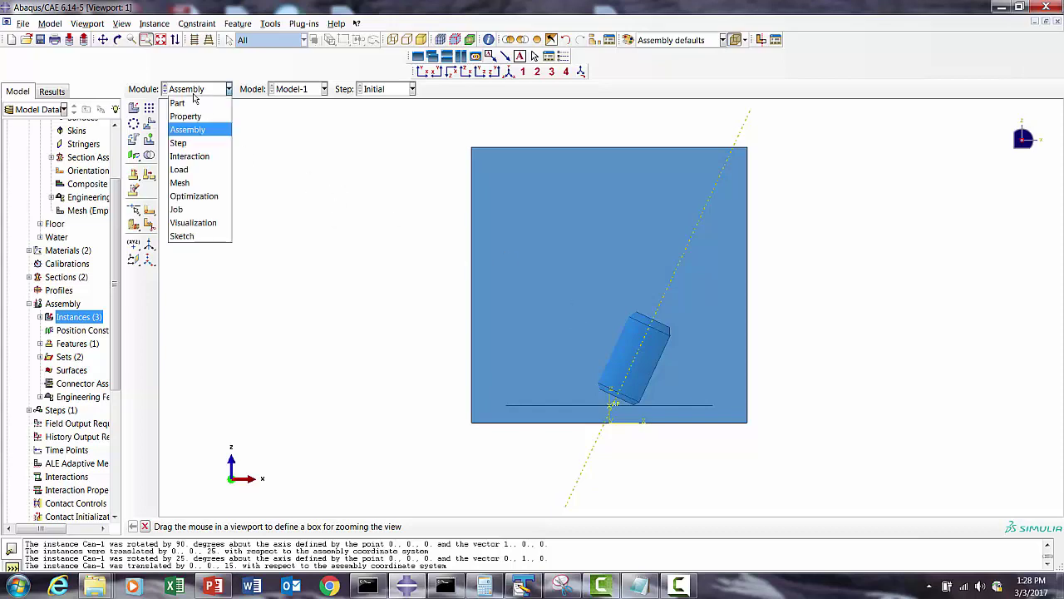
{"action": "left_click", "coordinate": [178, 184]}
{"action": "left_click", "coordinate": [414, 89]}
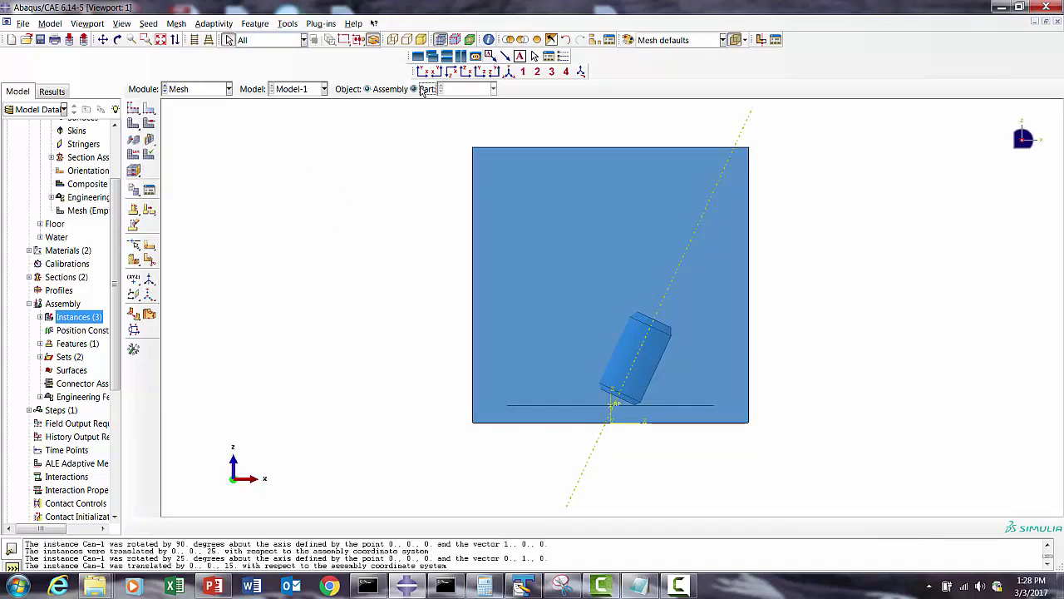
{"action": "left_click", "coordinate": [149, 123]}
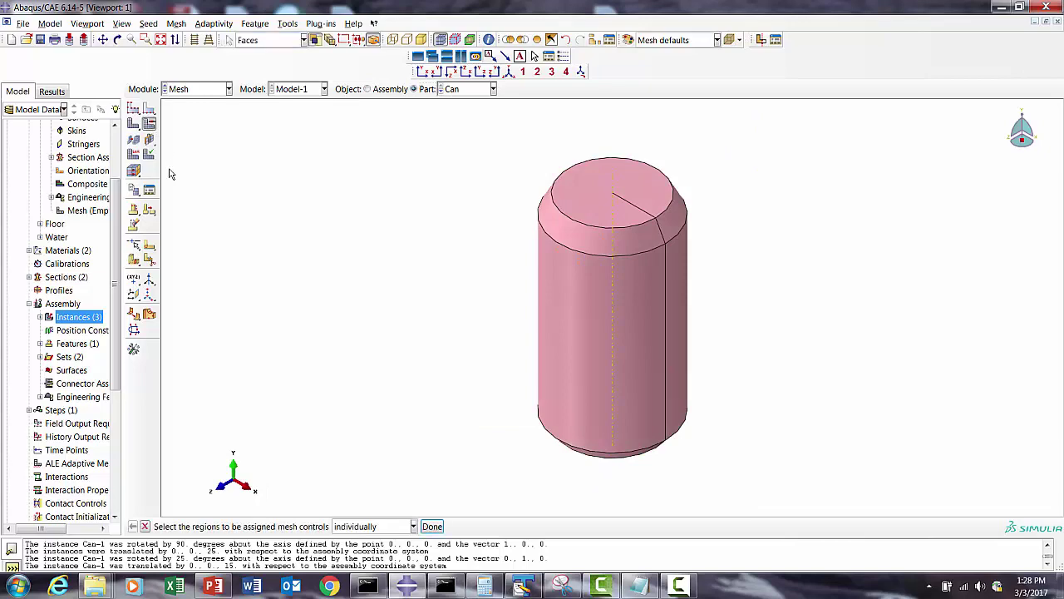
{"action": "left_click_drag", "start_coordinate": [456, 151], "coordinate": [764, 467]}
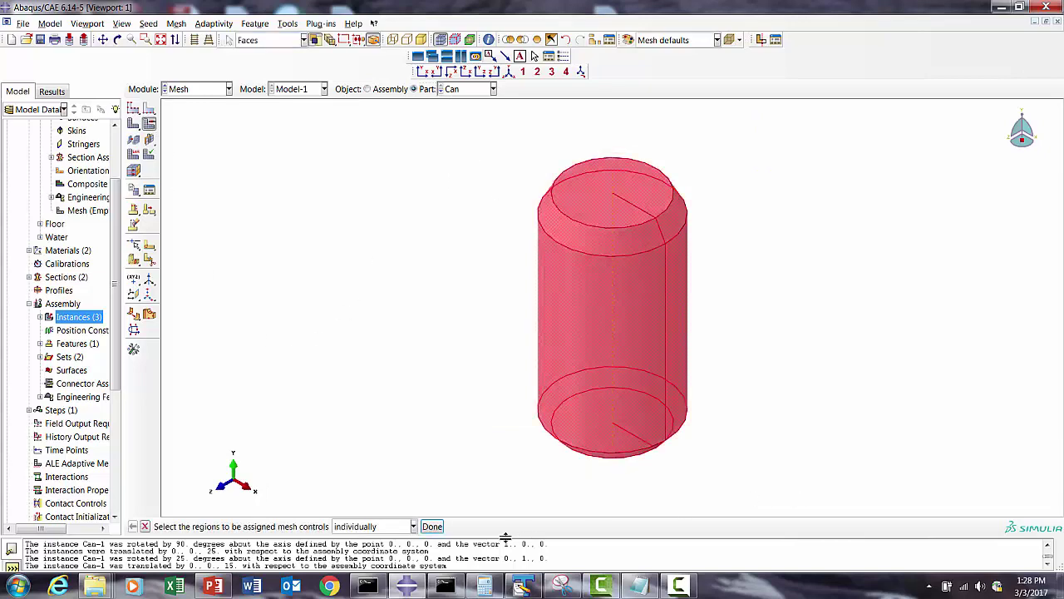
{"action": "left_click", "coordinate": [432, 526]}
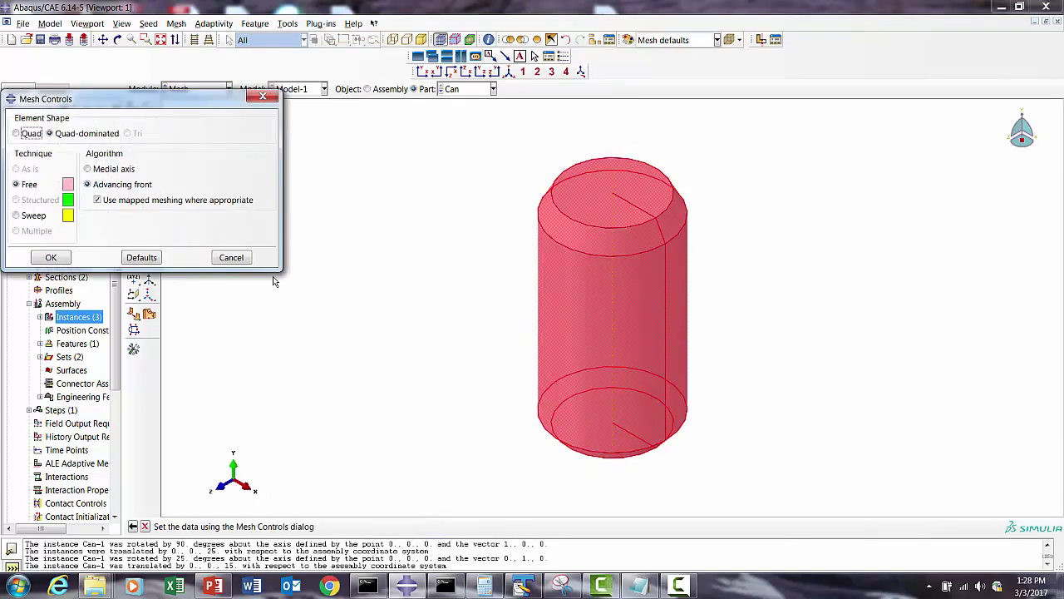
{"action": "left_click", "coordinate": [99, 172]}
{"action": "left_click", "coordinate": [50, 257]}
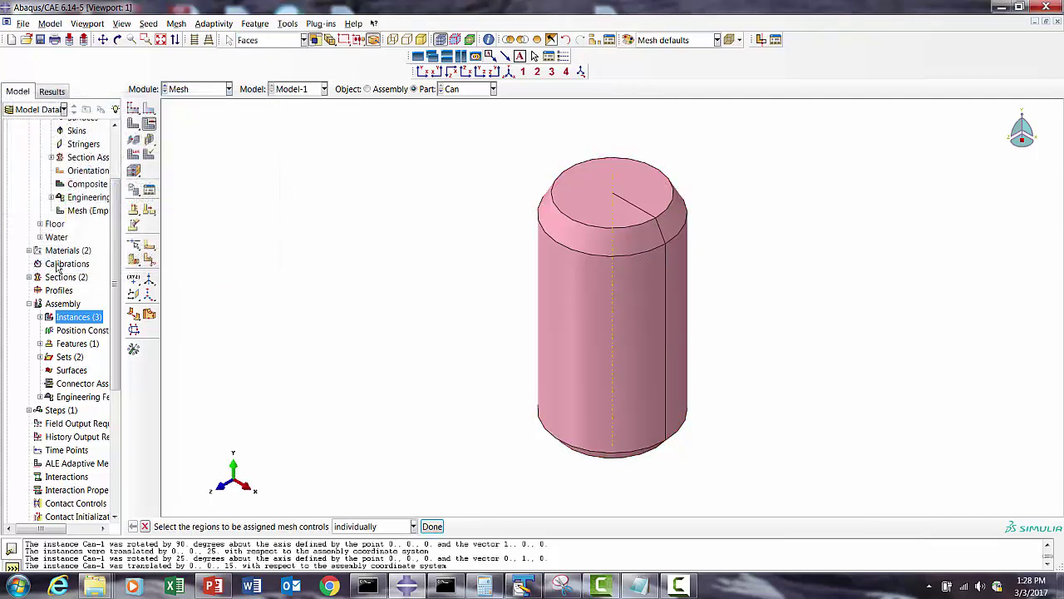
Step: Assign Explicit linear shell elements (S4R) with enhanced hourglass control to all faces of the Can part
{"action": "left_click", "coordinate": [133, 153]}
{"action": "left_click_drag", "start_coordinate": [389, 169], "coordinate": [838, 492]}
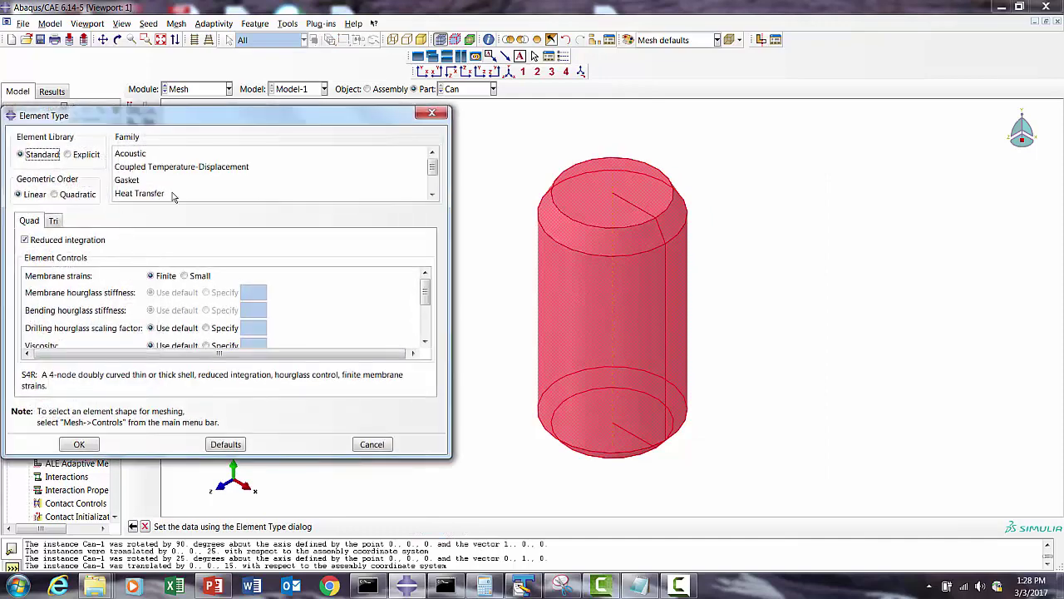
{"action": "left_click", "coordinate": [83, 154]}
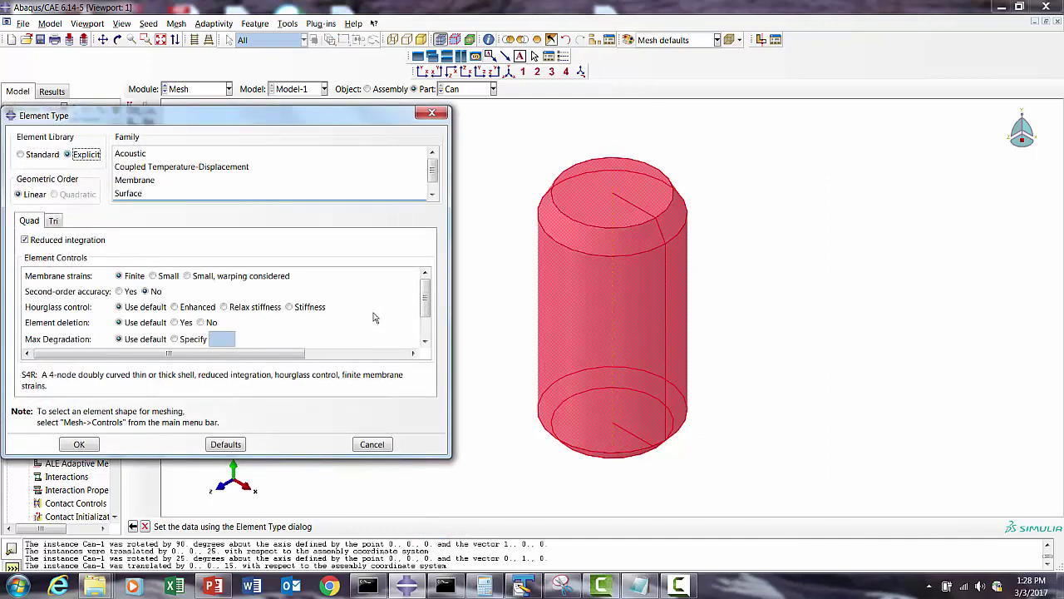
{"action": "left_click", "coordinate": [195, 308]}
{"action": "left_click", "coordinate": [75, 444]}
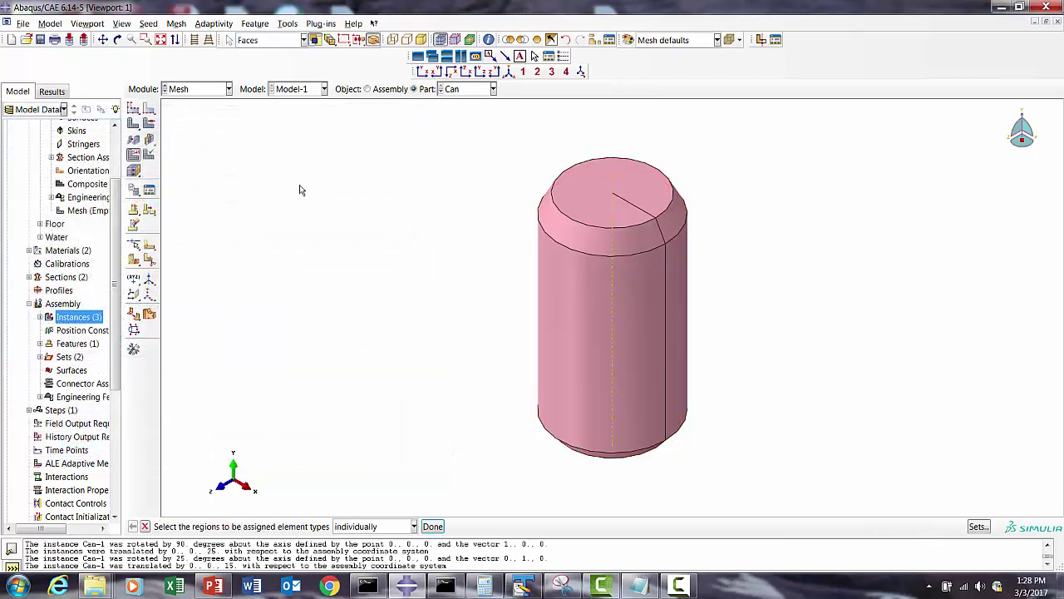
Step: Seed the Can part with an approximate global size of 5.0, generate its mesh and inspect it from several angles
{"action": "left_click", "coordinate": [468, 90]}
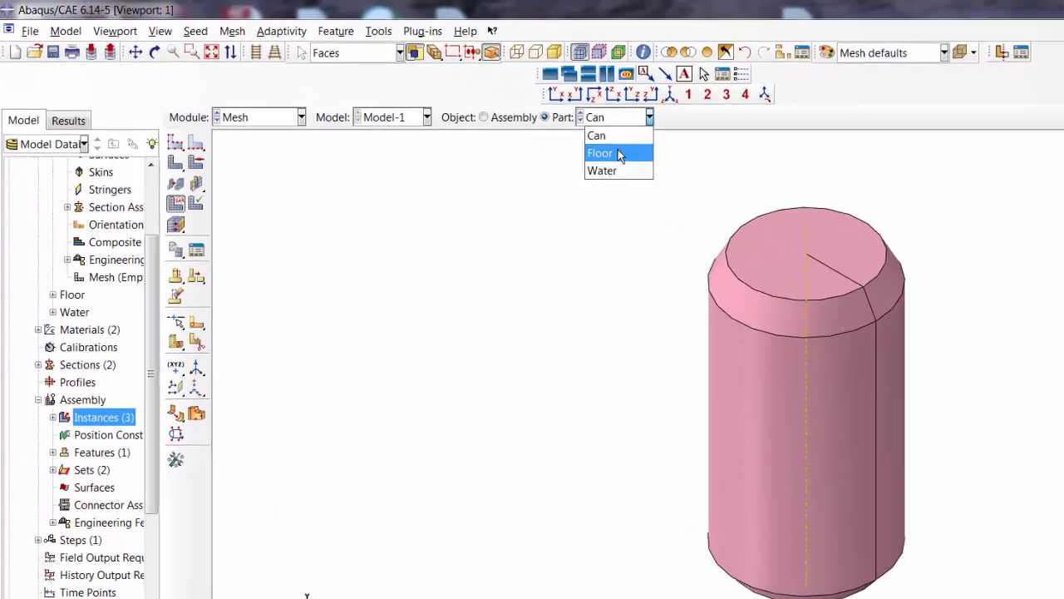
{"action": "left_click", "coordinate": [449, 106]}
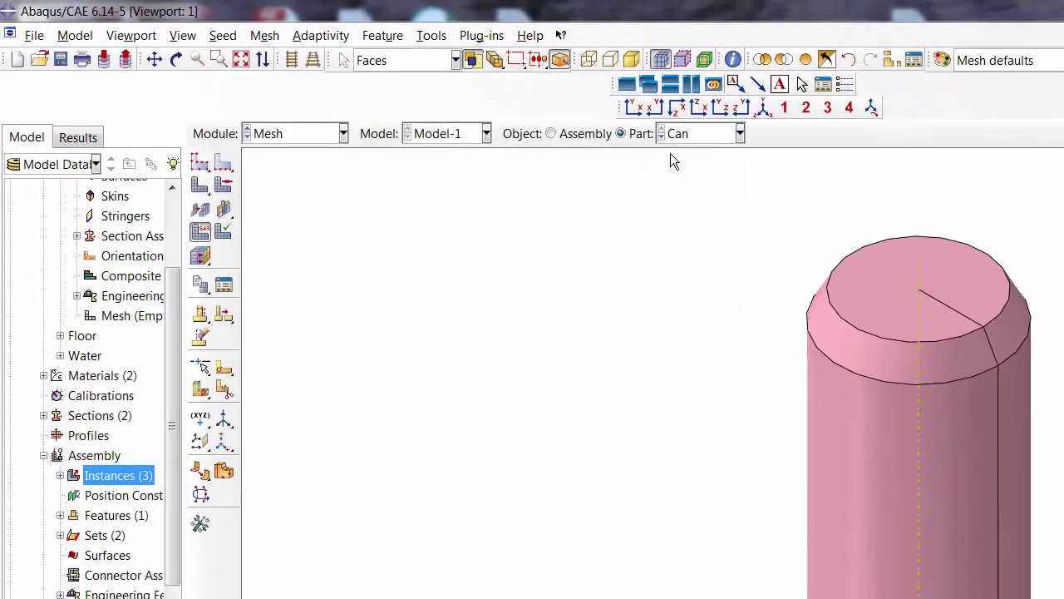
{"action": "left_click", "coordinate": [200, 162]}
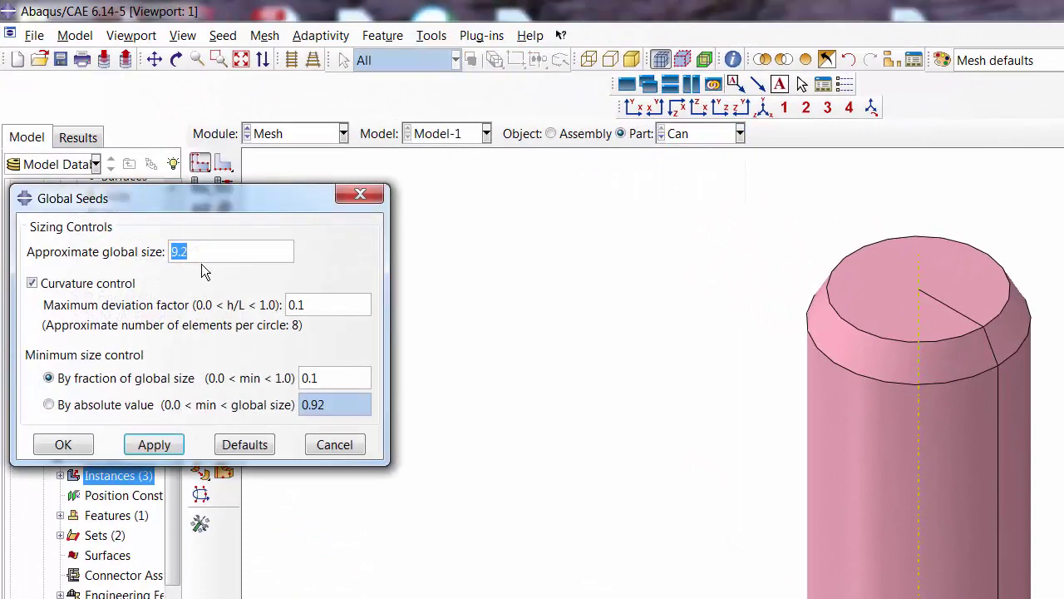
{"action": "type", "text": "5.0"}
{"action": "left_click", "coordinate": [160, 446]}
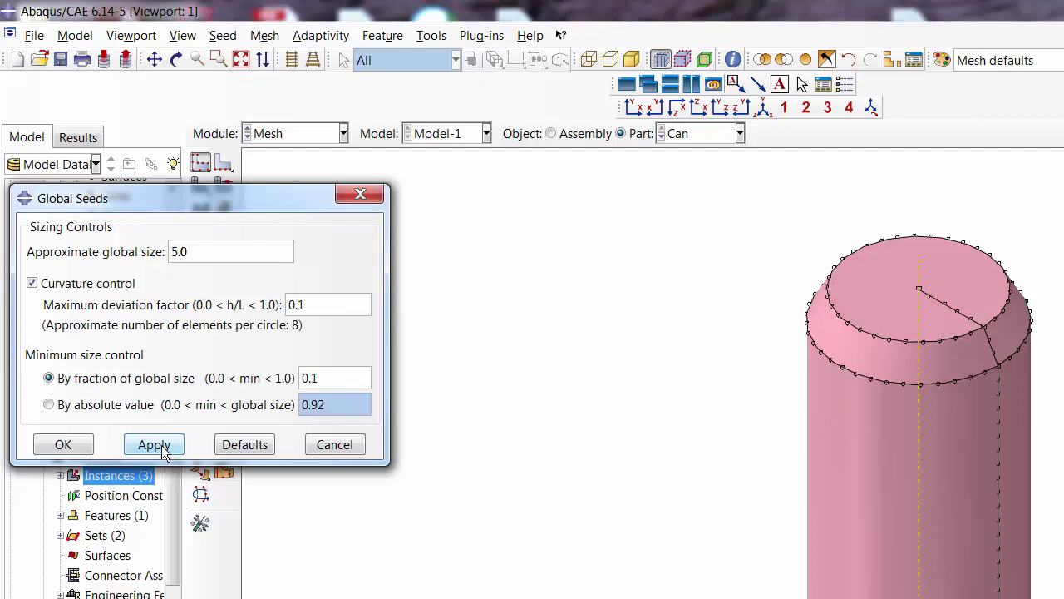
{"action": "left_click", "coordinate": [64, 446]}
{"action": "left_click", "coordinate": [200, 193]}
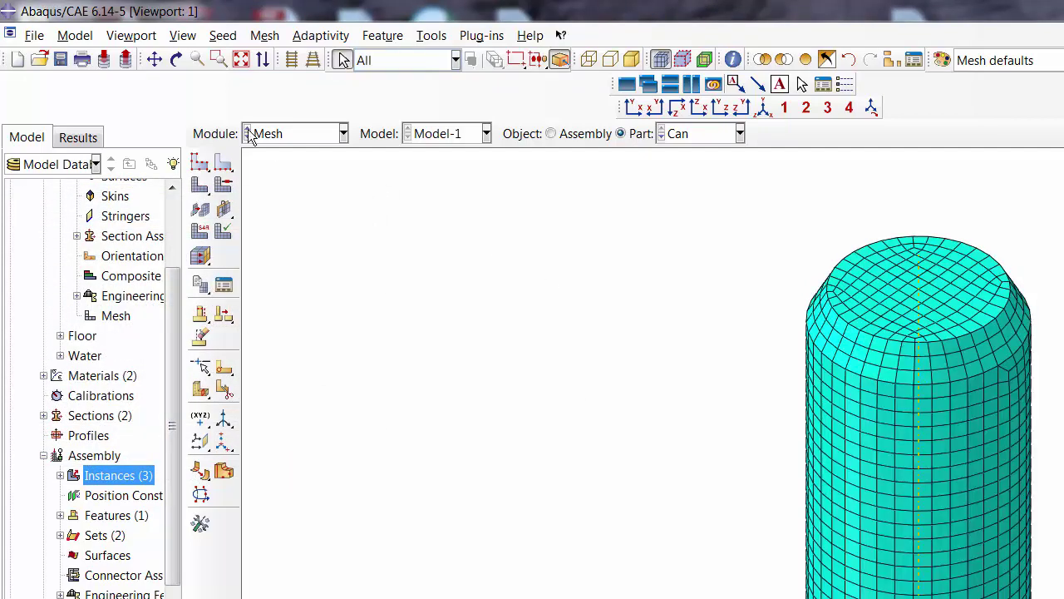
{"action": "left_click", "coordinate": [175, 60]}
{"action": "left_click_drag", "start_coordinate": [923, 391], "coordinate": [991, 576]}
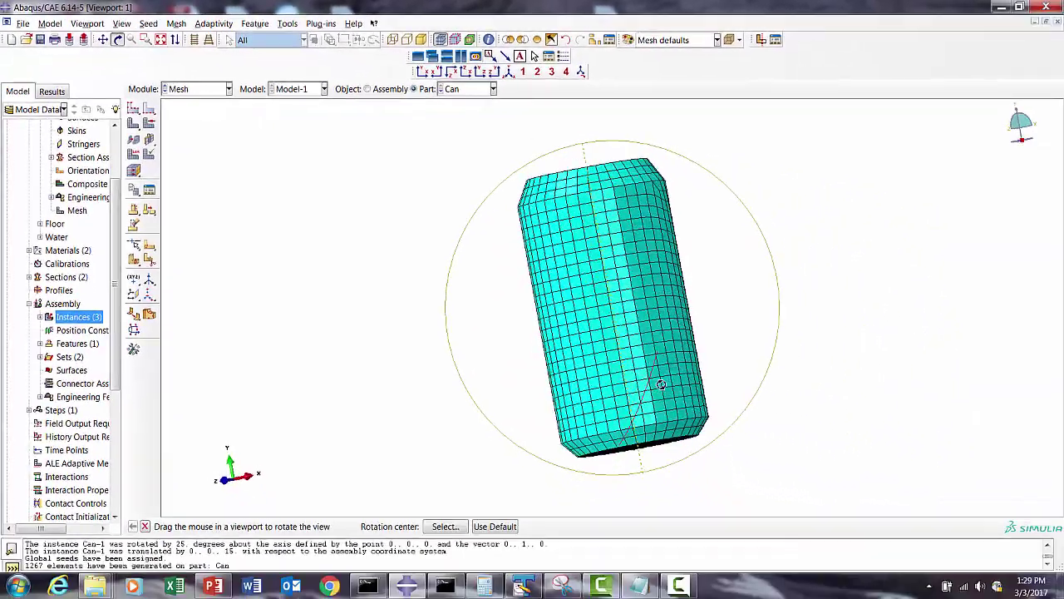
{"action": "left_click_drag", "start_coordinate": [661, 384], "coordinate": [670, 380]}
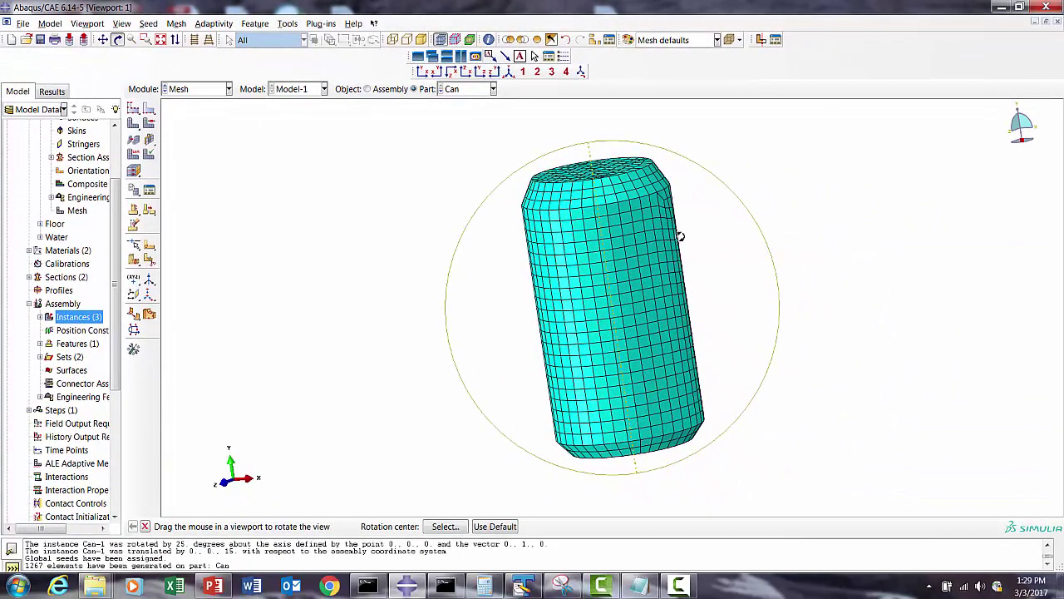
Step: Assign the Explicit discrete rigid element type (R3D4) to the Floor part
{"action": "left_click", "coordinate": [467, 89]}
{"action": "left_click", "coordinate": [455, 116]}
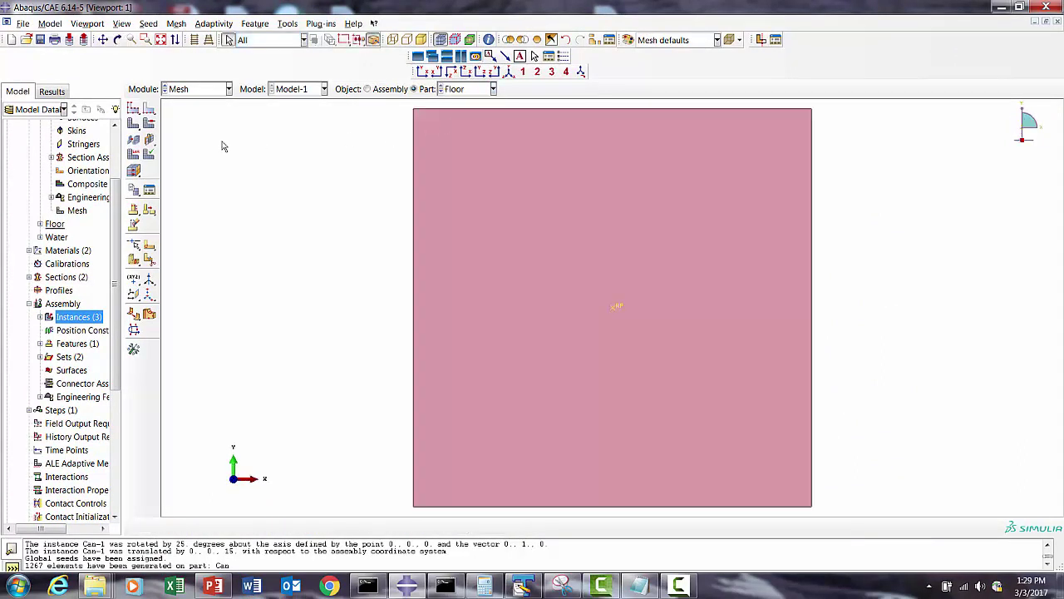
{"action": "left_click", "coordinate": [133, 154]}
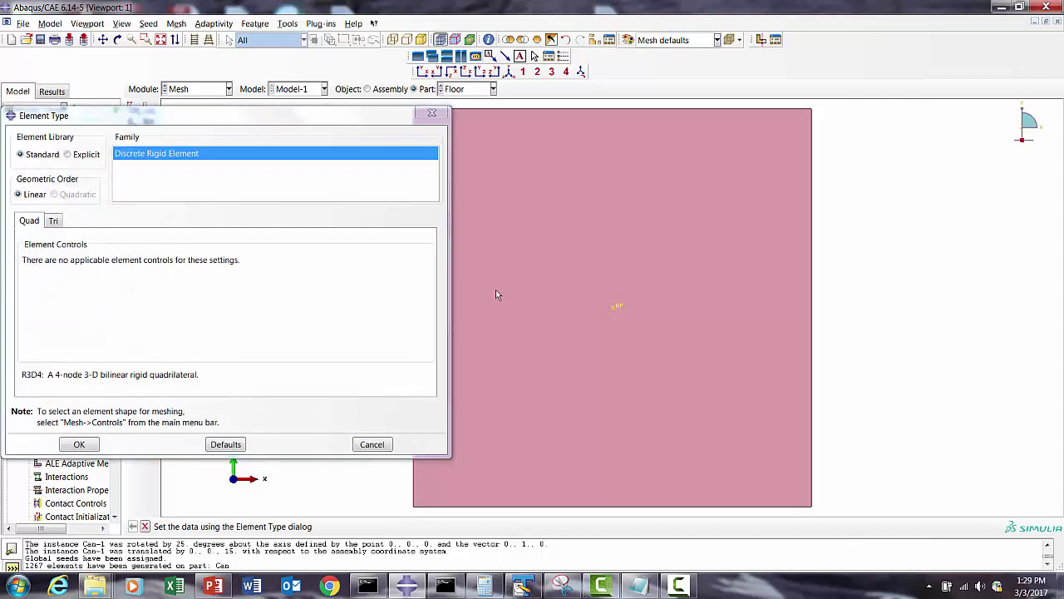
{"action": "left_click", "coordinate": [83, 155]}
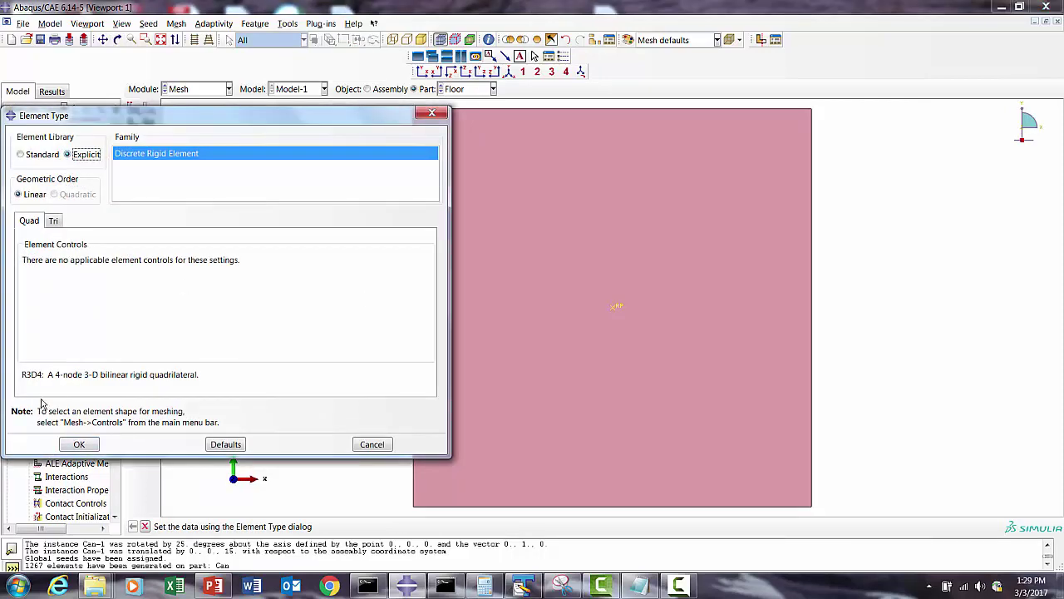
{"action": "left_click", "coordinate": [79, 444]}
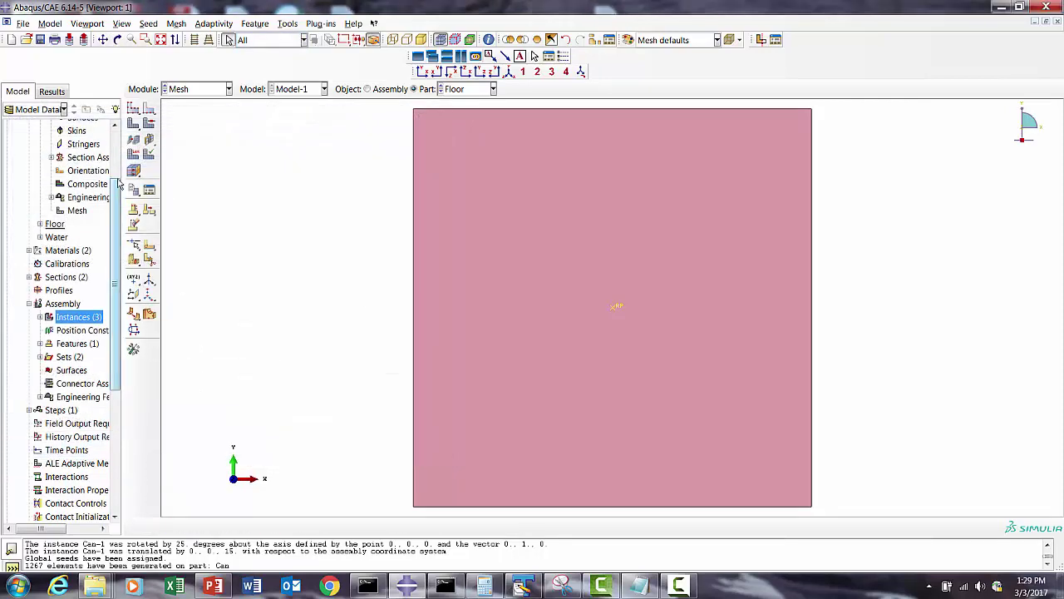
Step: Set the Floor part's mesh controls to free quad-dominated meshing with the medial axis algorithm
{"action": "left_click", "coordinate": [147, 124]}
{"action": "left_click", "coordinate": [87, 168]}
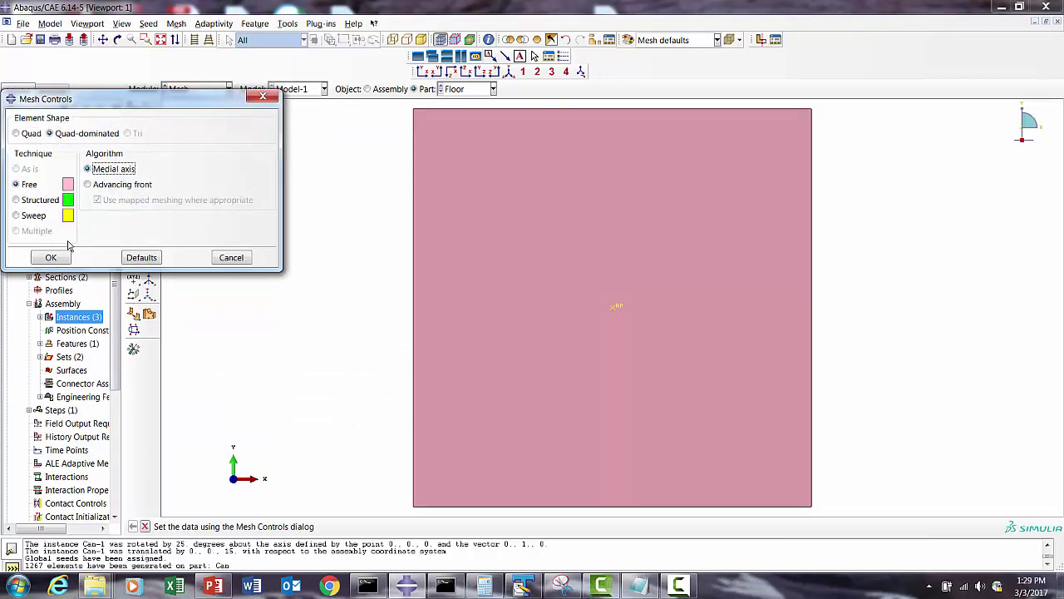
{"action": "left_click", "coordinate": [47, 254]}
Step: Assign global seeds to the Floor part and generate its mesh
{"action": "left_click", "coordinate": [141, 108]}
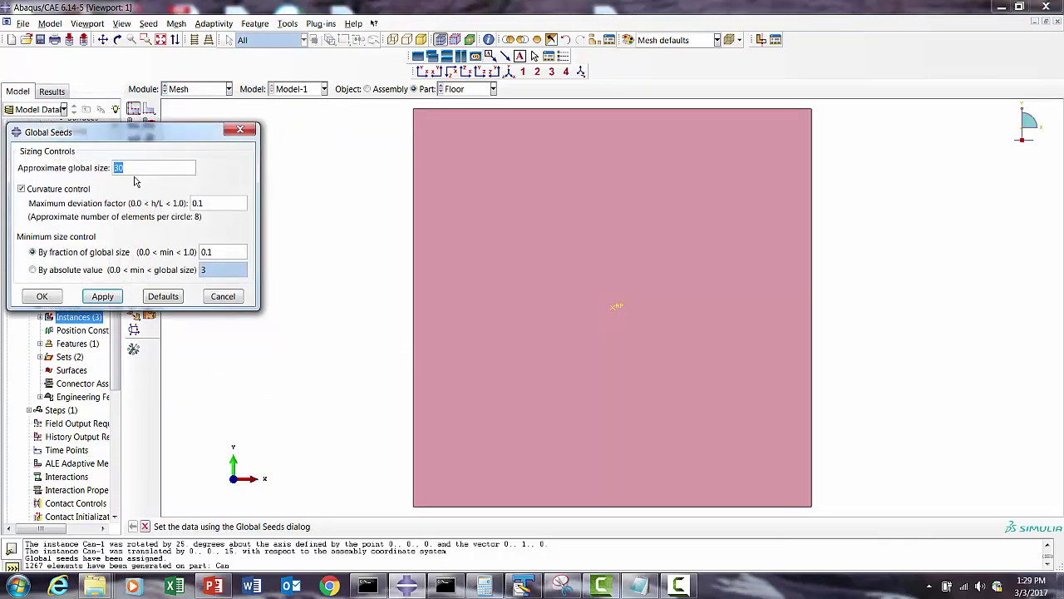
{"action": "left_click", "coordinate": [113, 169]}
{"action": "left_click", "coordinate": [102, 296]}
{"action": "left_click", "coordinate": [41, 296]}
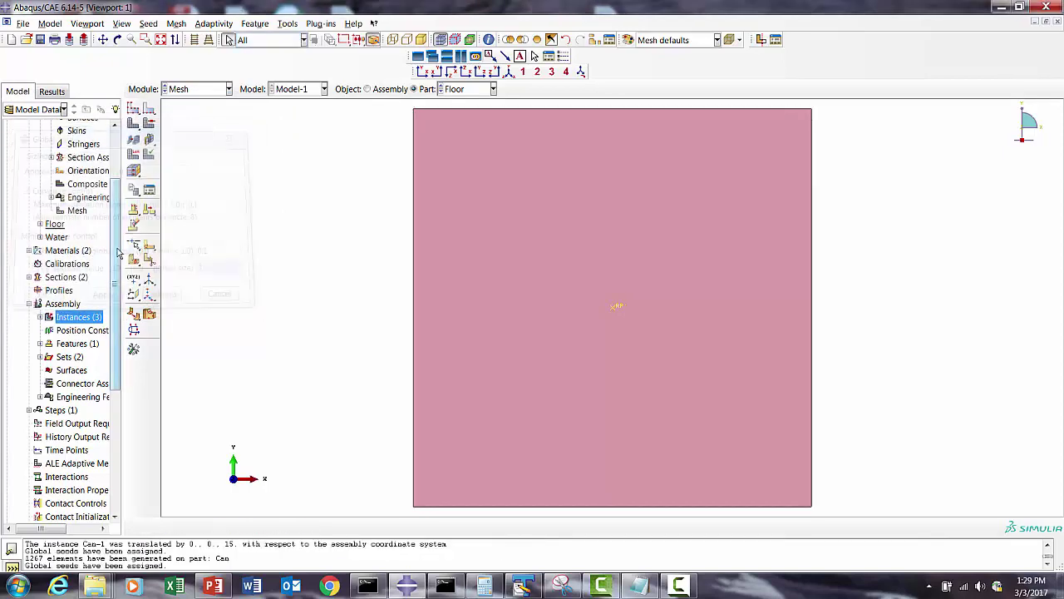
{"action": "left_click", "coordinate": [133, 139]}
{"action": "left_click", "coordinate": [241, 524]}
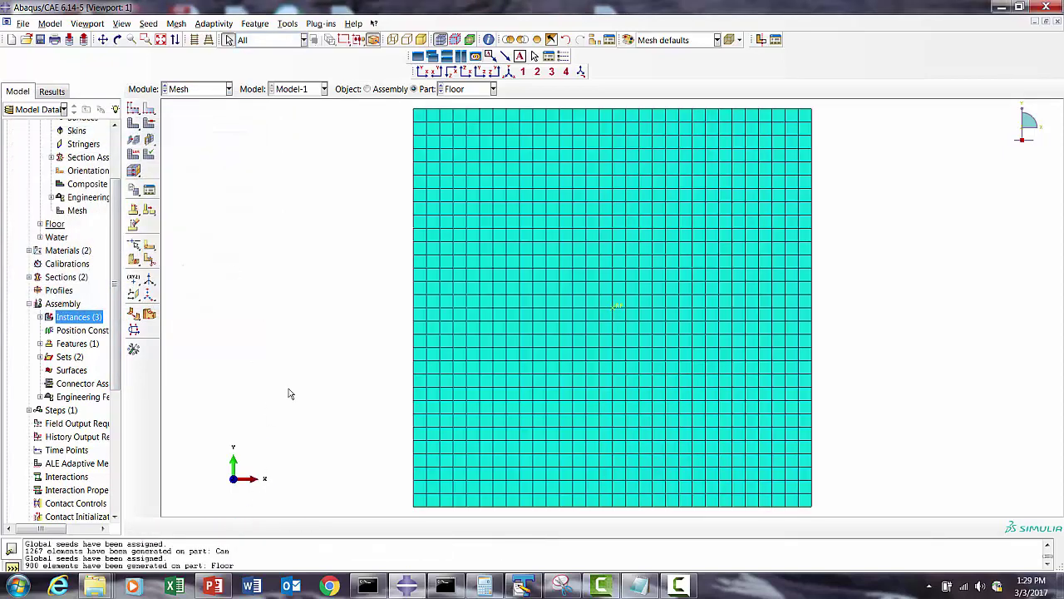
Step: Assign the Explicit Eulerian element type (EC3D8R) to the Water part's cell and accept its structured hex mesh controls
{"action": "left_click", "coordinate": [451, 89]}
{"action": "left_click", "coordinate": [454, 129]}
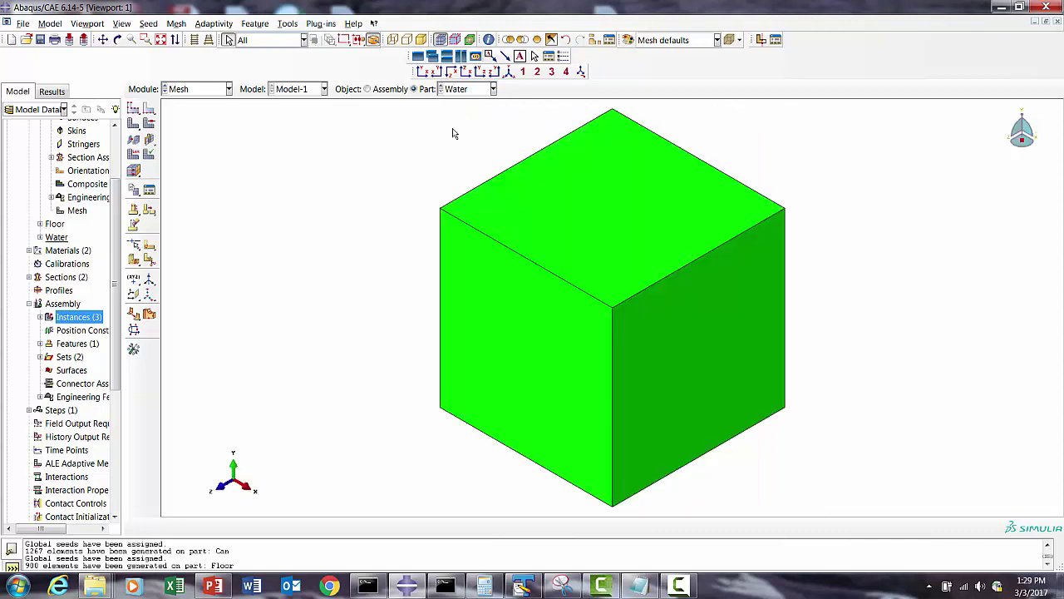
{"action": "left_click", "coordinate": [133, 154]}
{"action": "left_click", "coordinate": [541, 323]}
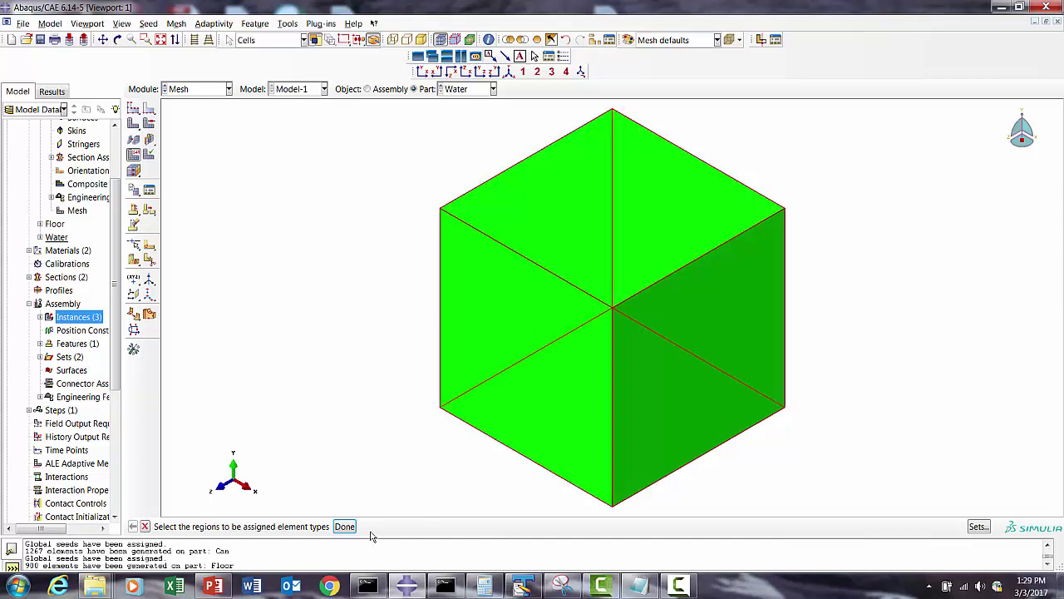
{"action": "left_click", "coordinate": [344, 527]}
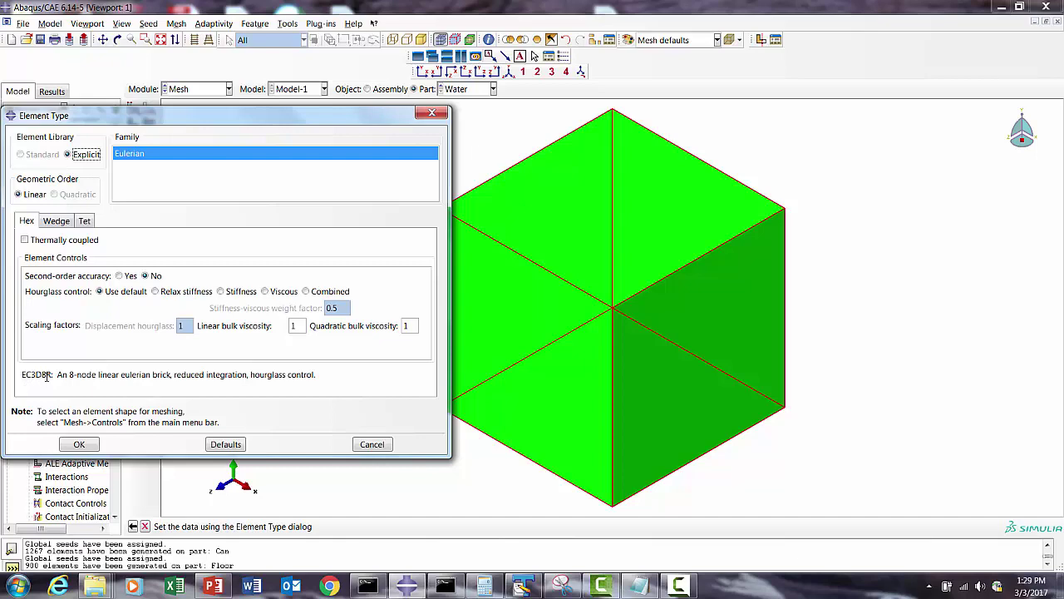
{"action": "left_click", "coordinate": [79, 444]}
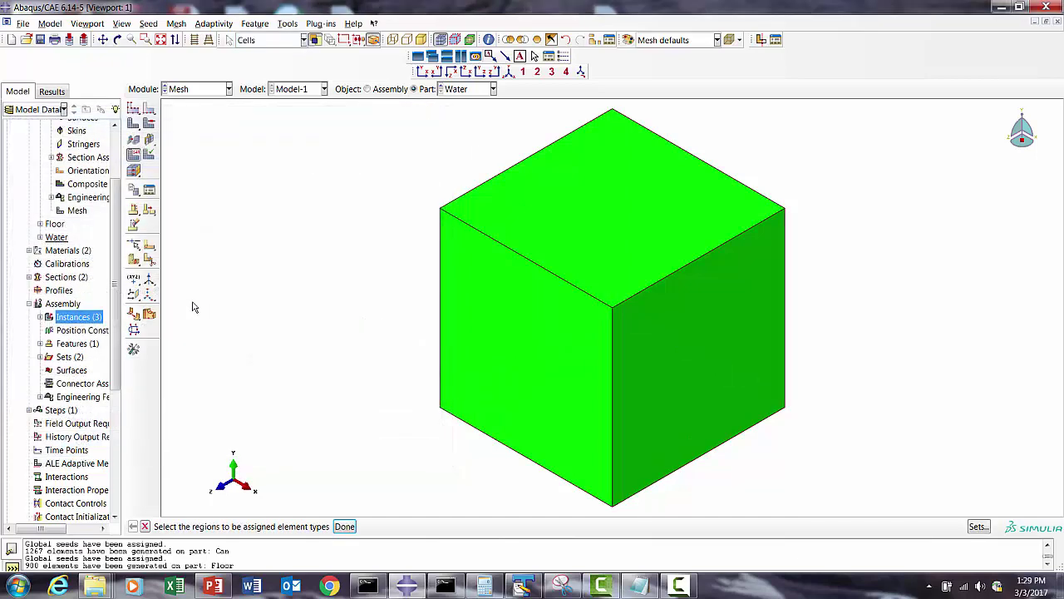
{"action": "left_click", "coordinate": [148, 127]}
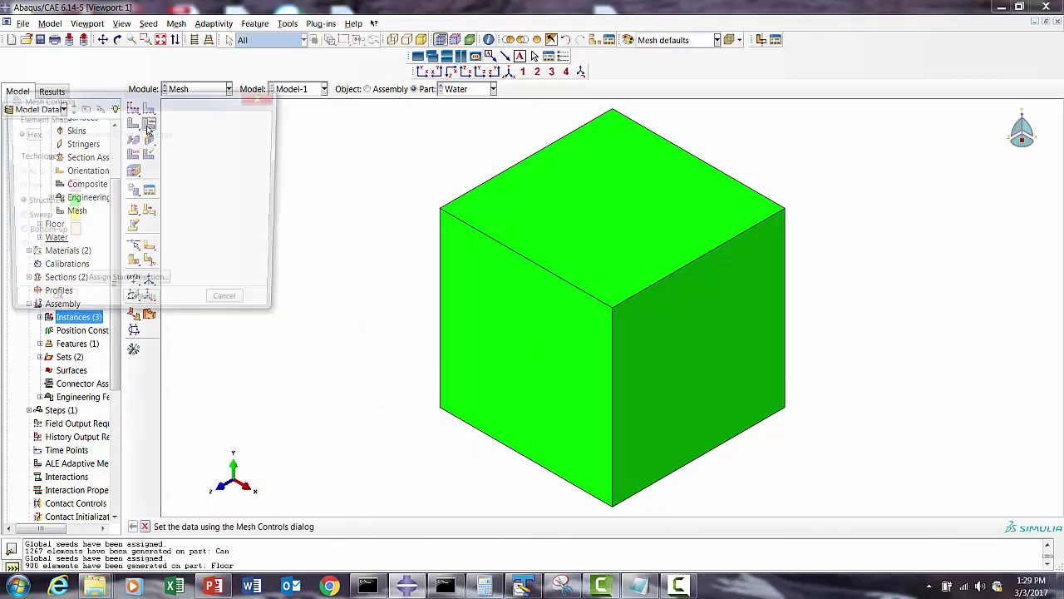
{"action": "left_click", "coordinate": [50, 306]}
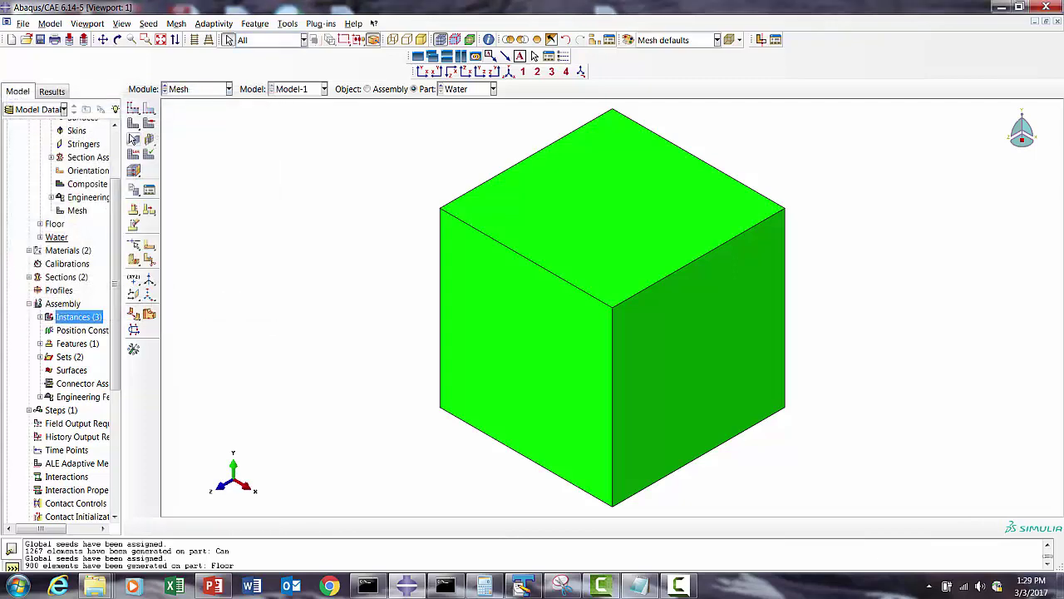
Step: Seed the Water part with an approximate global size of 4.0 and generate its mesh
{"action": "left_click", "coordinate": [134, 111]}
{"action": "type", "text": "40"}
{"action": "left_click_drag", "start_coordinate": [121, 168], "coordinate": [105, 171]}
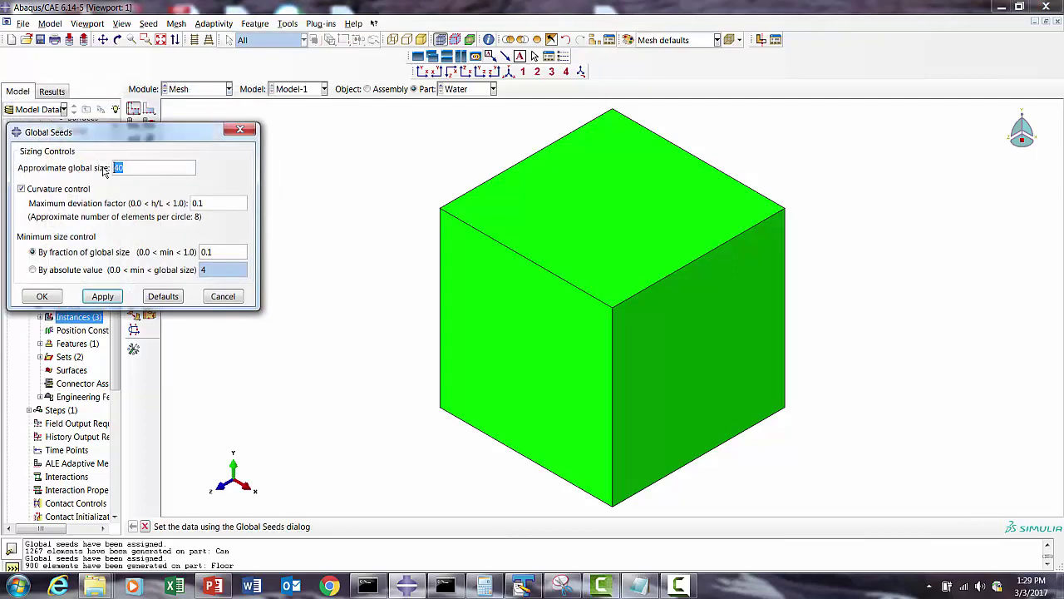
{"action": "type", "text": "4"}
{"action": "left_click", "coordinate": [102, 296]}
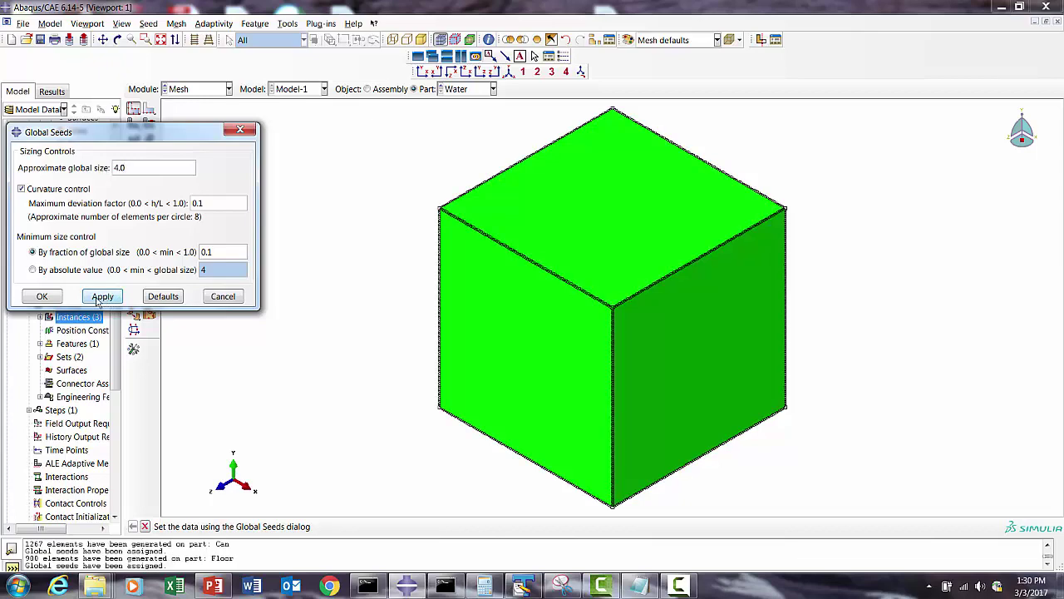
{"action": "left_click", "coordinate": [41, 296]}
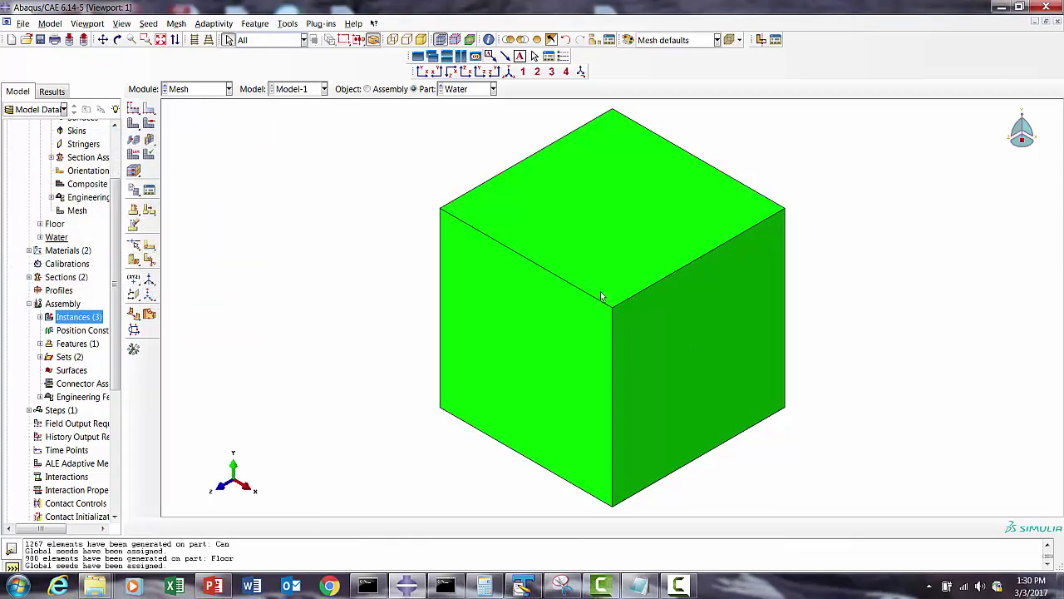
{"action": "left_click", "coordinate": [133, 123]}
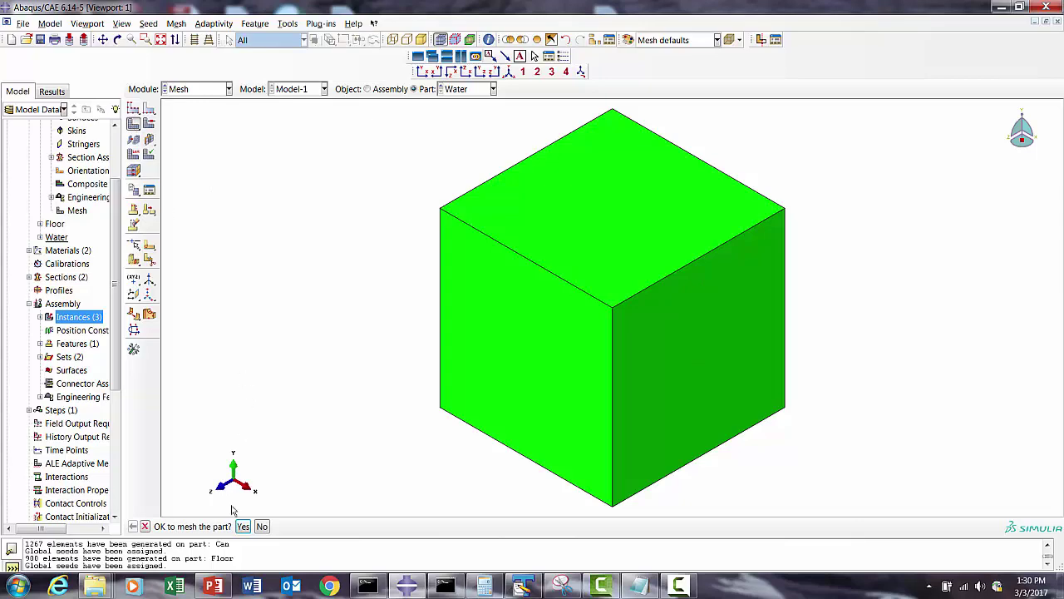
{"action": "left_click", "coordinate": [243, 526]}
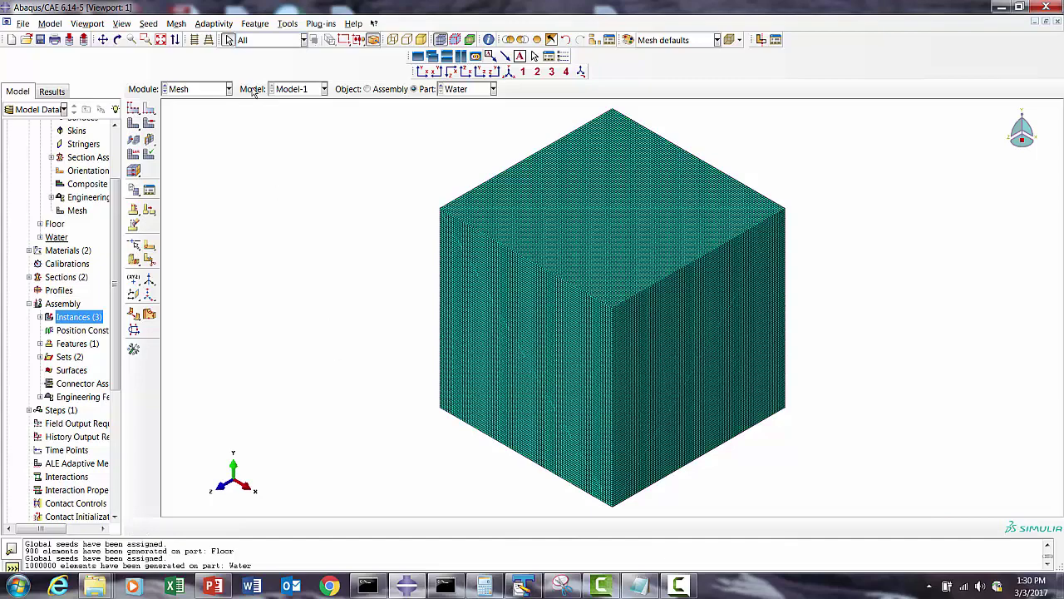
{"action": "left_click", "coordinate": [146, 39]}
{"action": "left_click_drag", "start_coordinate": [517, 256], "coordinate": [749, 416]}
{"action": "left_click", "coordinate": [161, 39]}
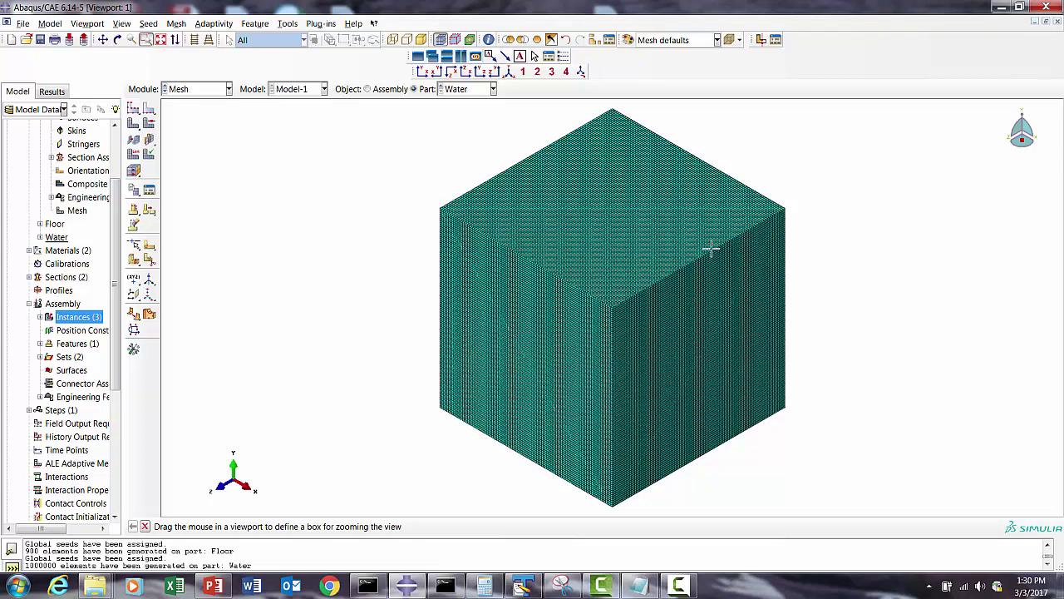
Step: Switch to the Interaction module to work on the assembly
{"action": "left_click", "coordinate": [202, 92]}
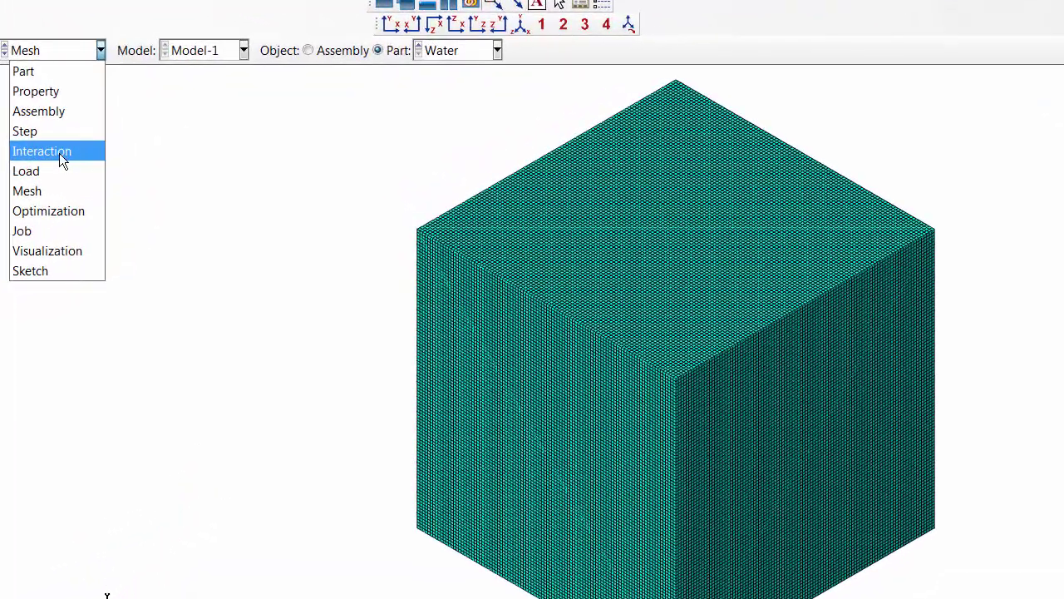
{"action": "left_click", "coordinate": [184, 158]}
{"action": "left_click", "coordinate": [196, 2]}
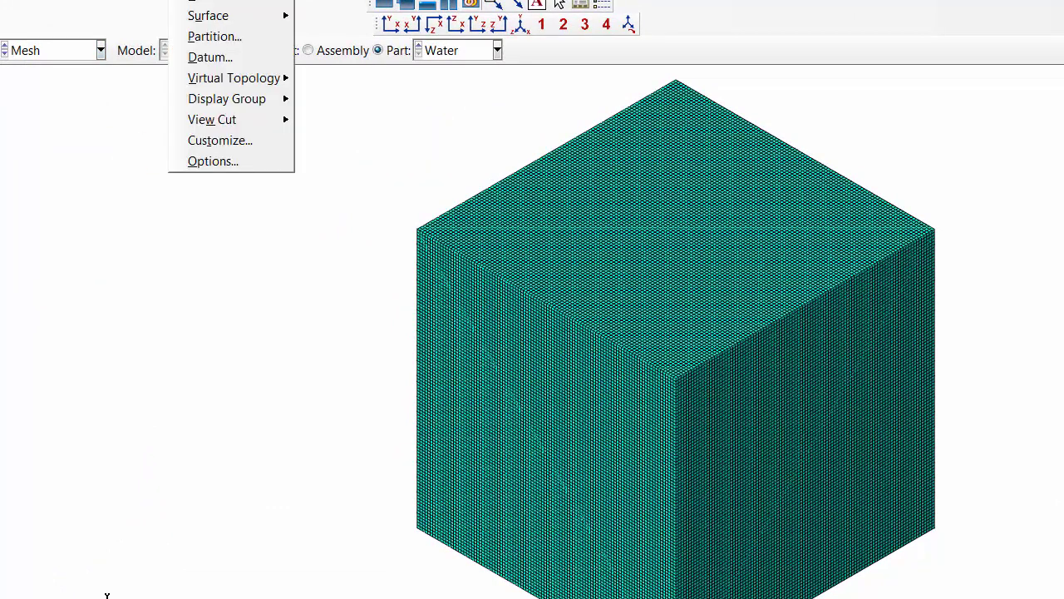
{"action": "mouse_move", "coordinate": [199, 98]}
{"action": "left_click", "coordinate": [56, 60]}
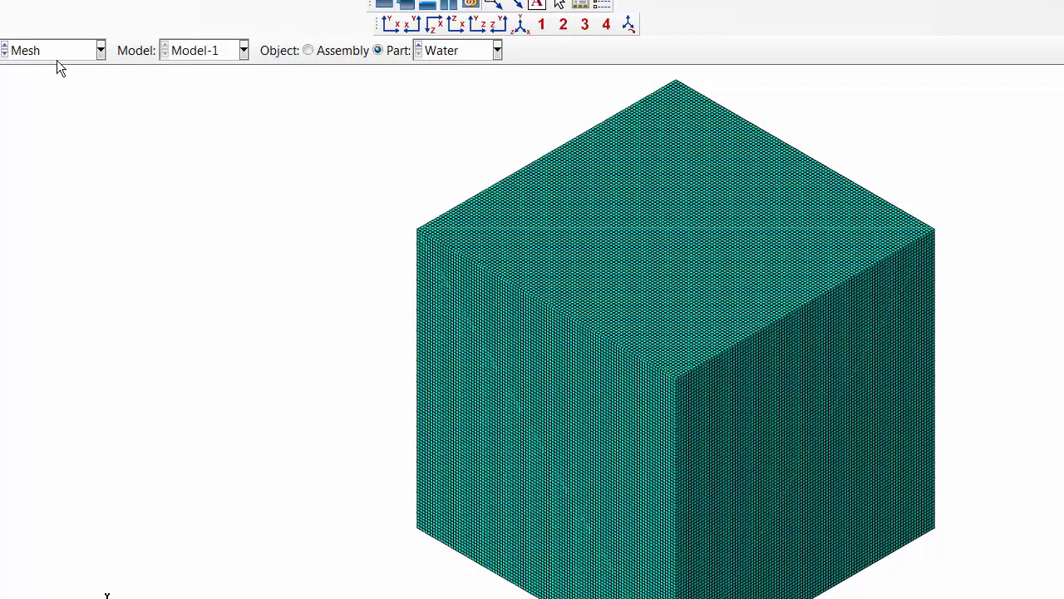
{"action": "left_click", "coordinate": [53, 56]}
{"action": "left_click", "coordinate": [44, 157]}
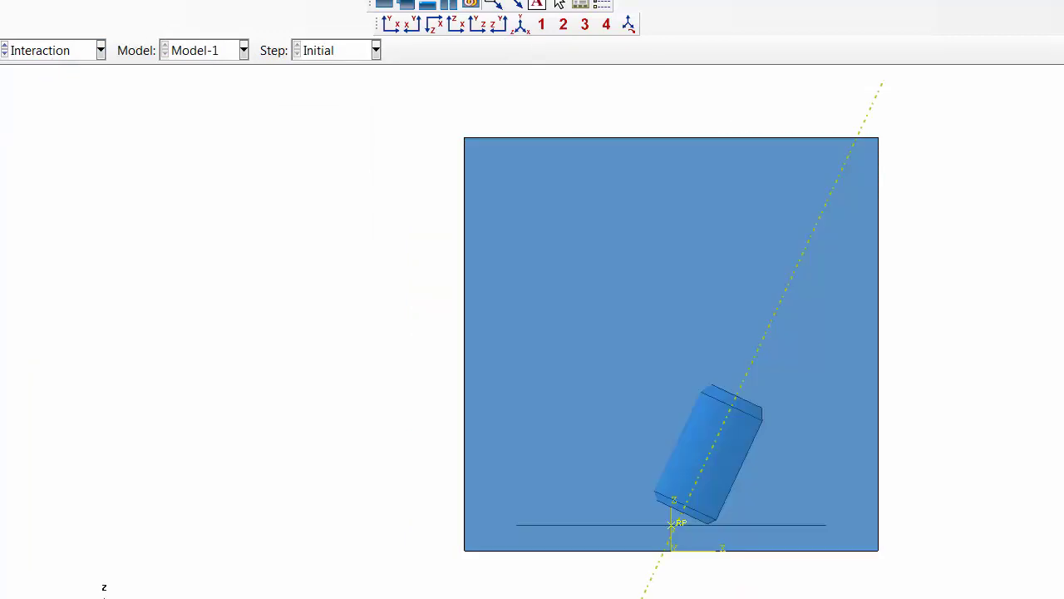
Step: Start the discrete field Volume Fraction Tool and choose Water-1 as the Eulerian part instance
{"action": "key", "text": "alt+t"}
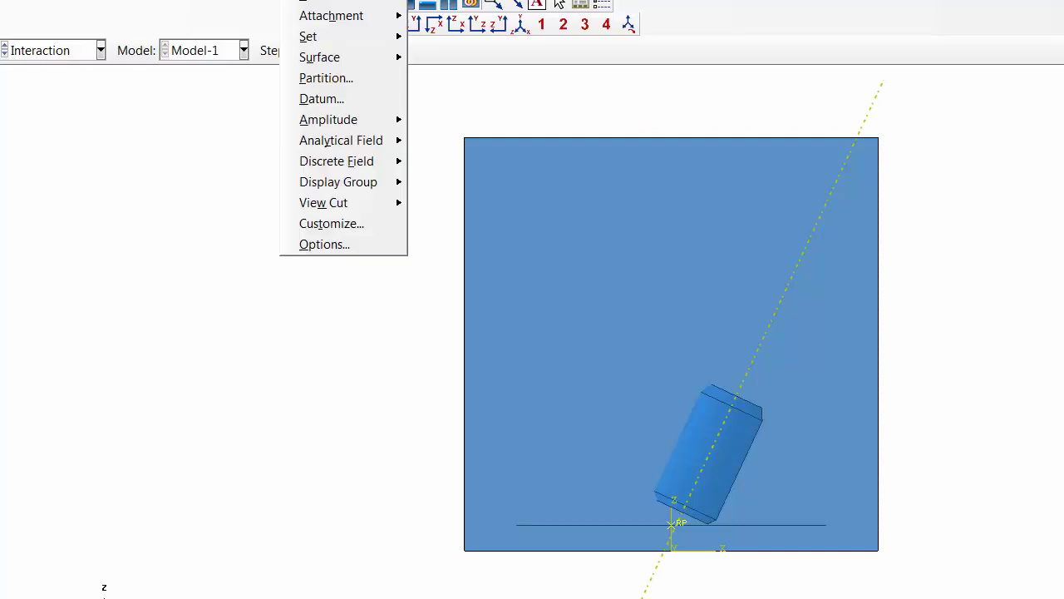
{"action": "mouse_move", "coordinate": [368, 161]}
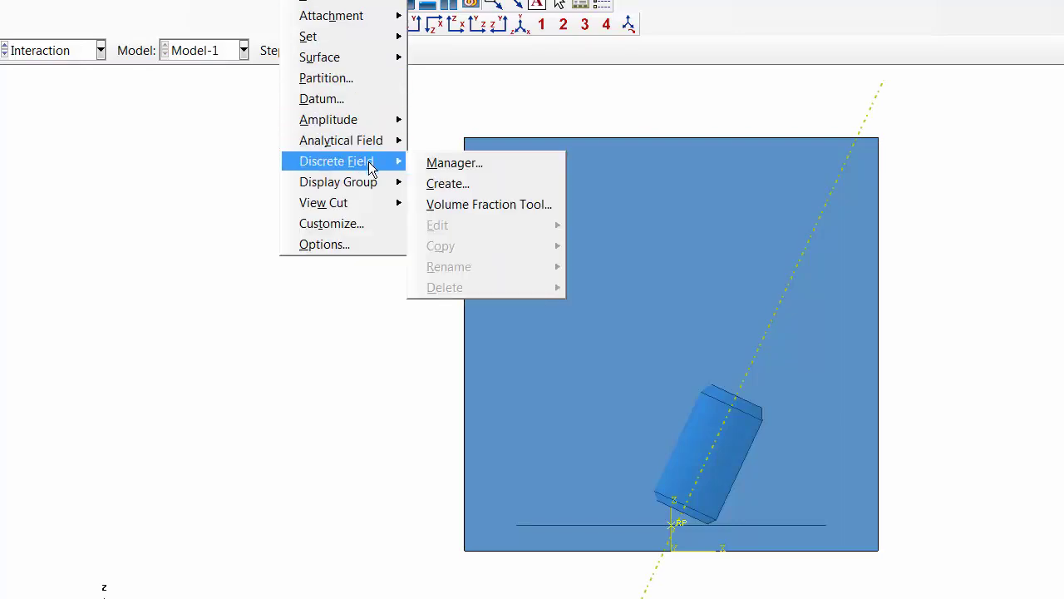
{"action": "left_click", "coordinate": [454, 203]}
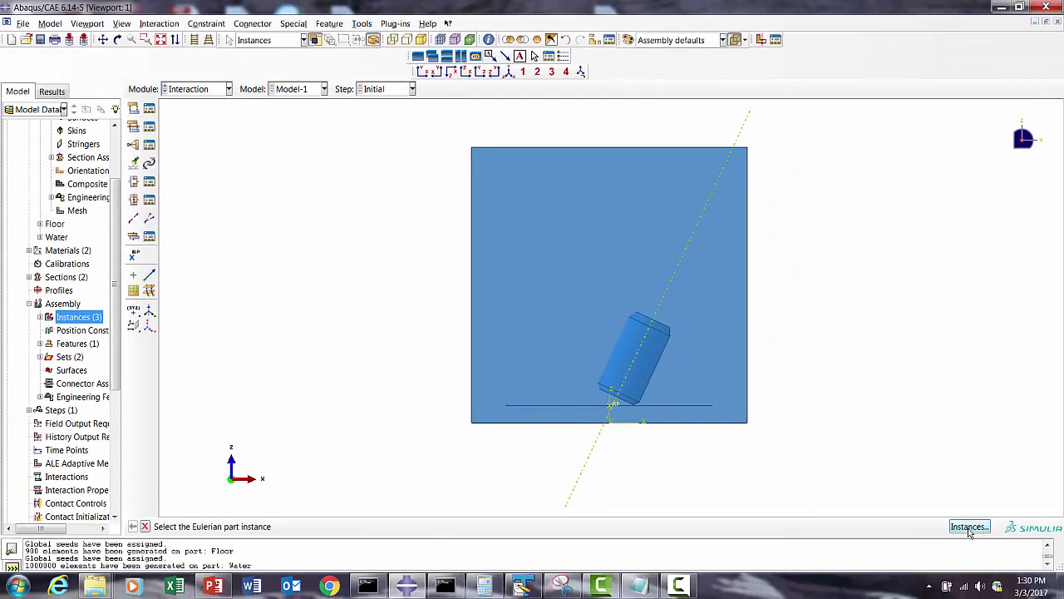
{"action": "left_click", "coordinate": [969, 528]}
{"action": "left_click", "coordinate": [20, 137]}
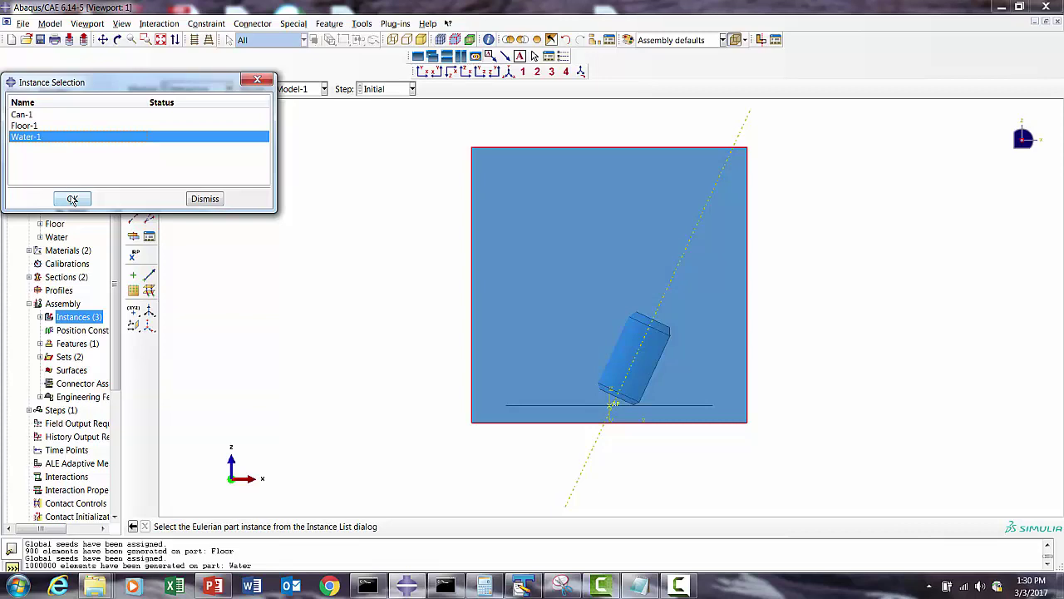
{"action": "left_click", "coordinate": [72, 199]}
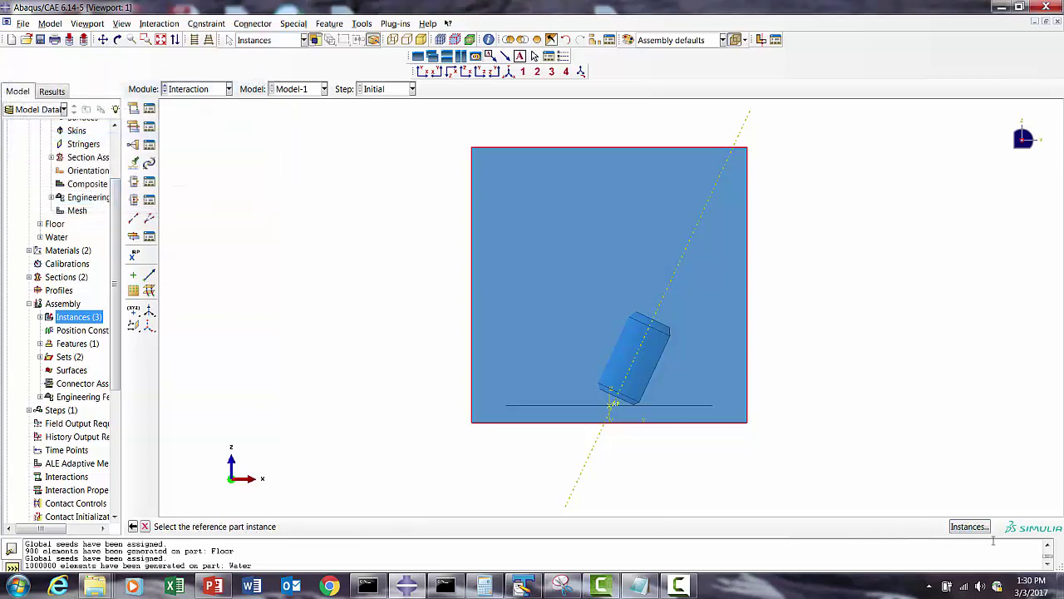
Step: Choose Can-1 as the reference part instance and create the volume fraction field with High accuracy
{"action": "left_click", "coordinate": [969, 526]}
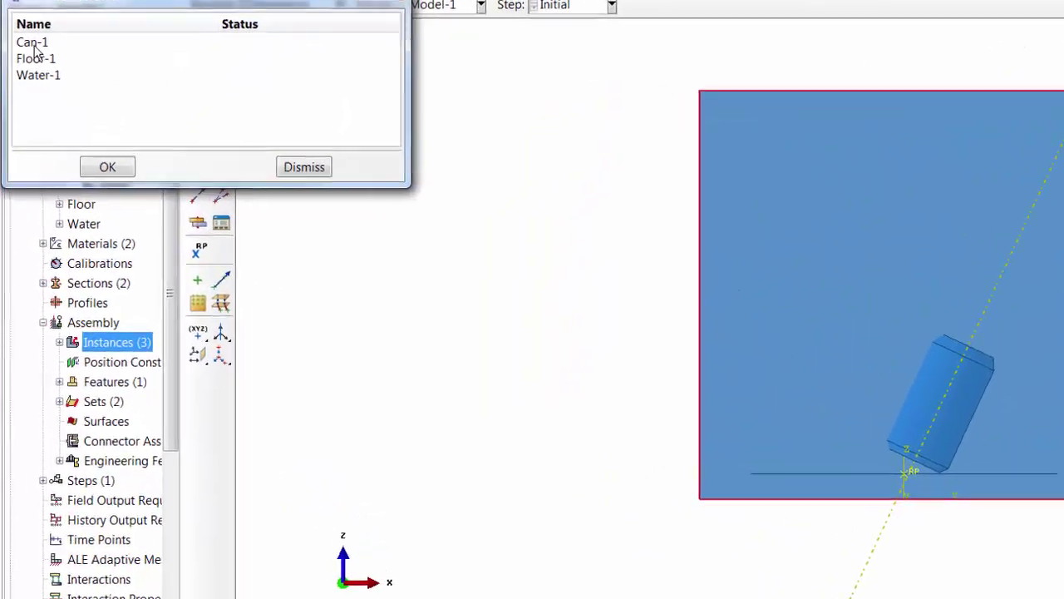
{"action": "left_click", "coordinate": [25, 115]}
{"action": "left_click", "coordinate": [104, 165]}
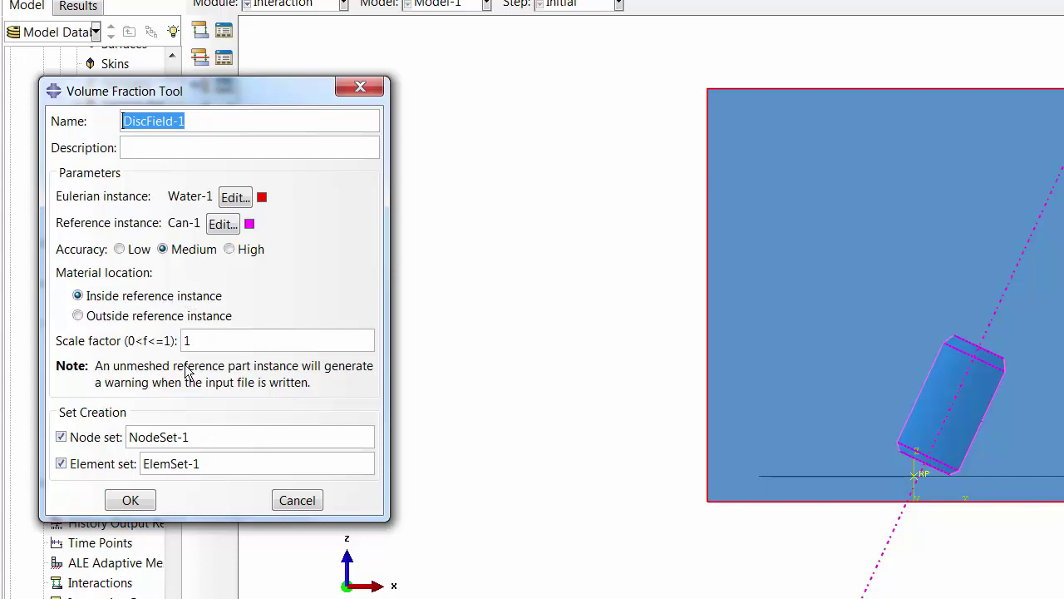
{"action": "left_click", "coordinate": [231, 257]}
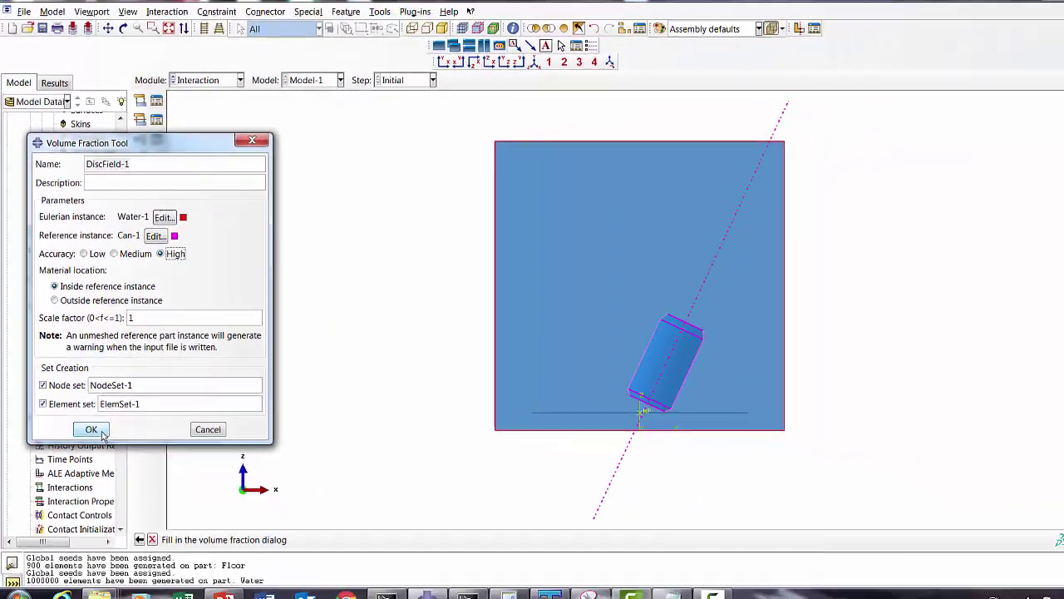
{"action": "left_click", "coordinate": [100, 430]}
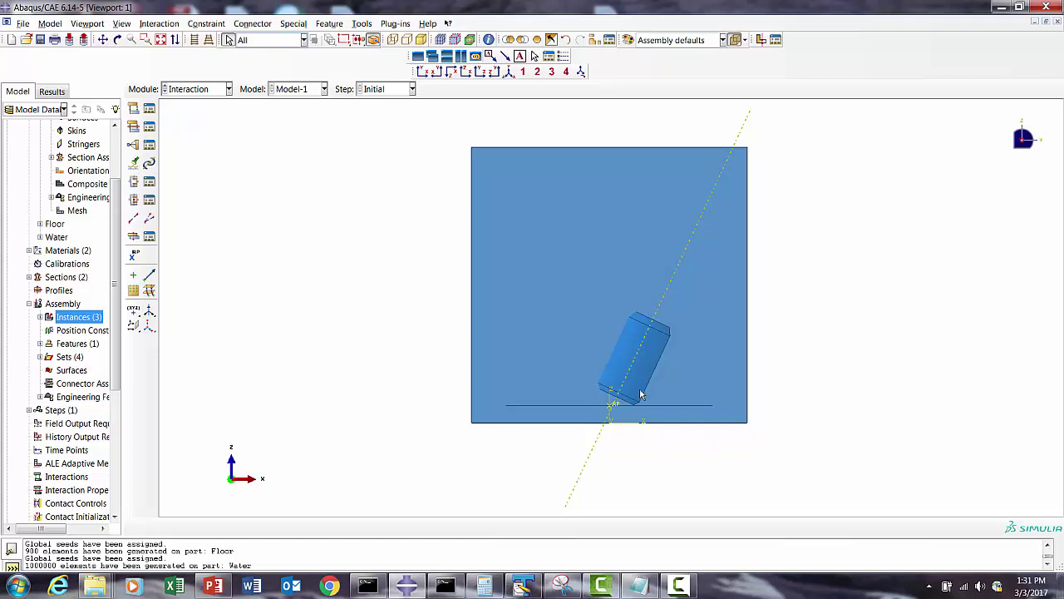
Step: In the Load module, create a Material assignment predefined field named Vol_Fr in the Initial step
{"action": "left_click", "coordinate": [213, 89]}
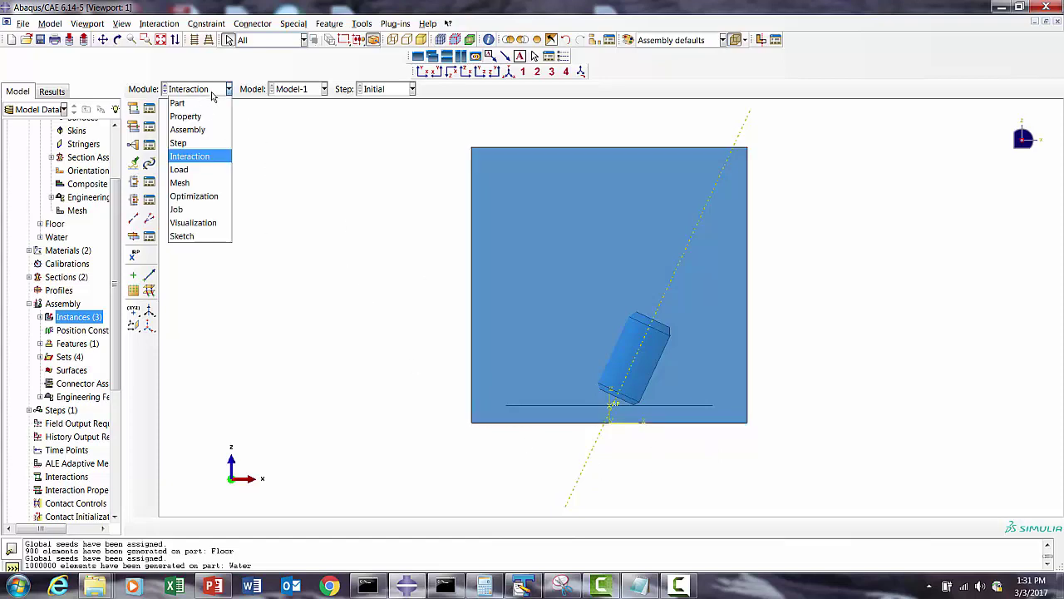
{"action": "left_click", "coordinate": [180, 170]}
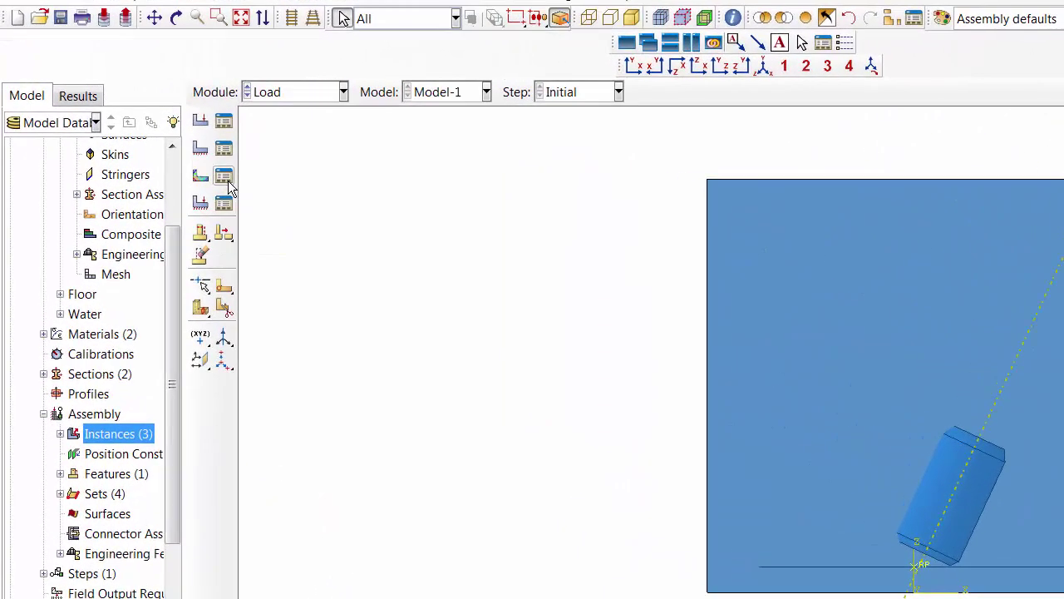
{"action": "left_click", "coordinate": [167, 155]}
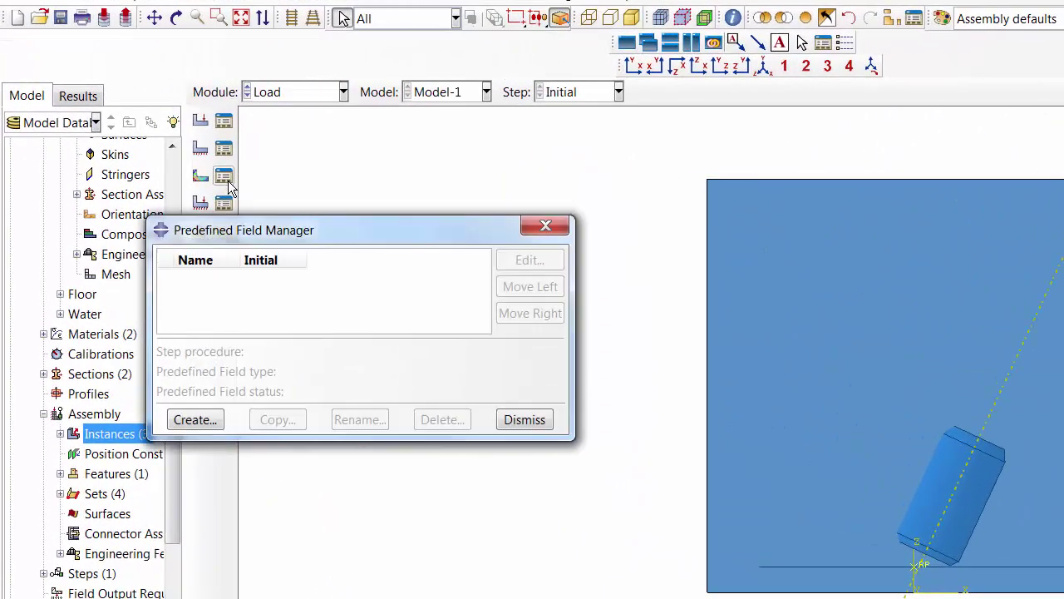
{"action": "left_click", "coordinate": [194, 420]}
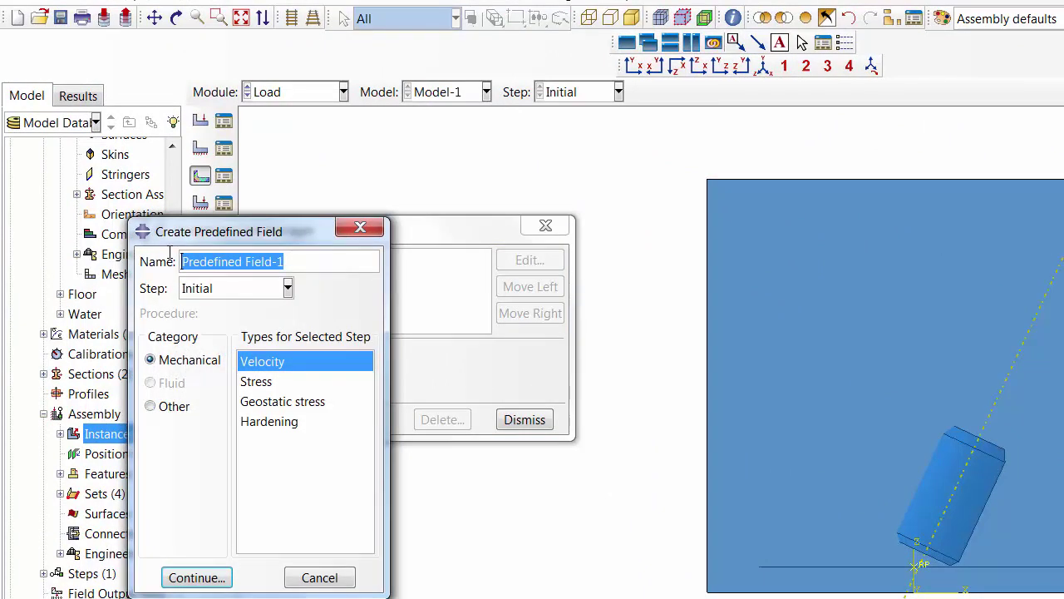
{"action": "type", "text": "Vol"}
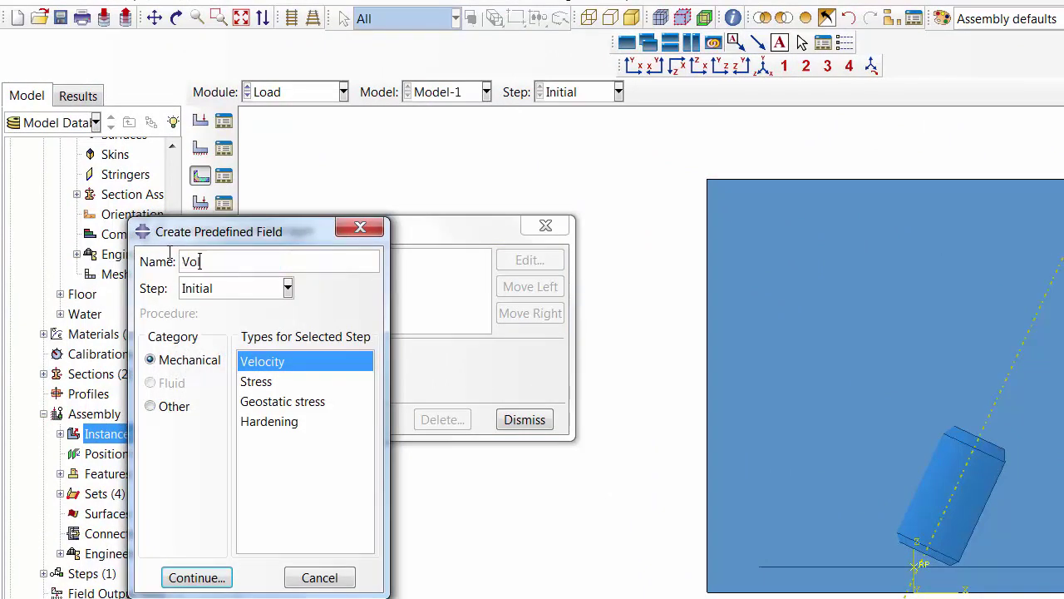
{"action": "type", "text": "_Fr"}
{"action": "left_click", "coordinate": [178, 407]}
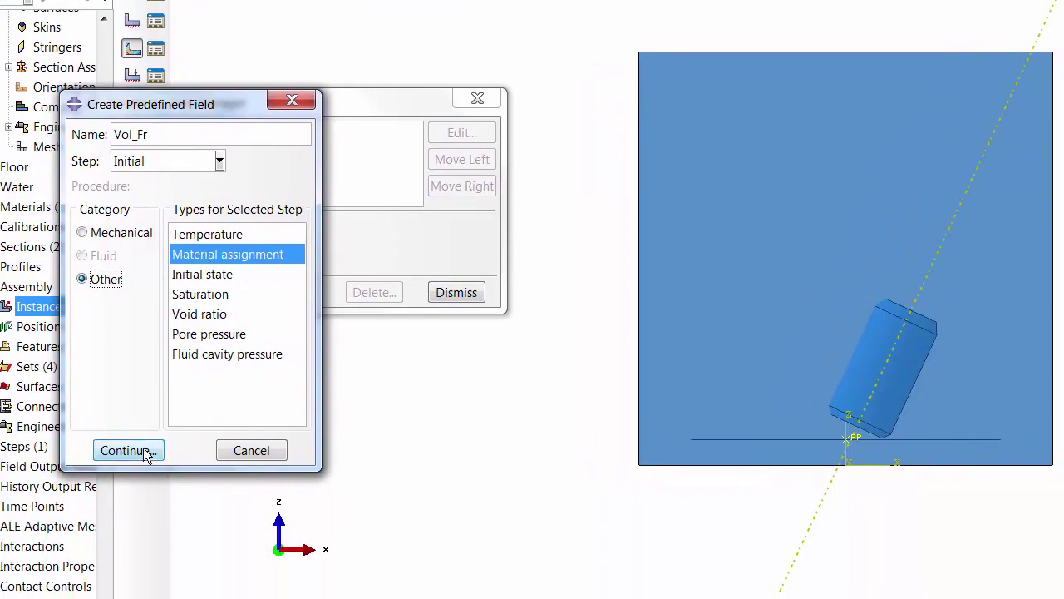
{"action": "left_click", "coordinate": [193, 556]}
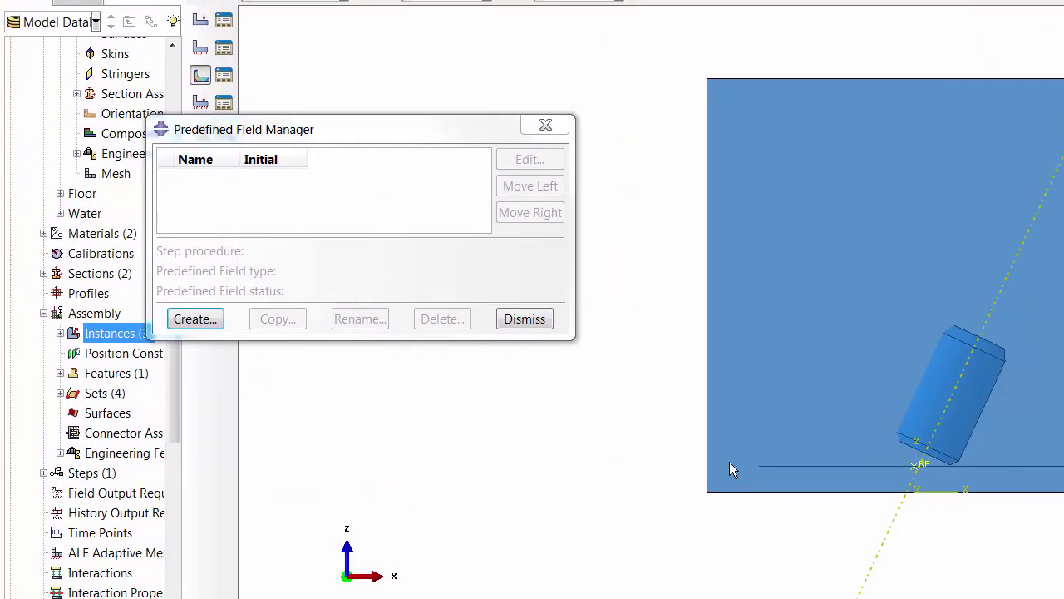
Step: Apply Vol_Fr to the Water-1 instance, defining its volume fractions with the discrete field DiscField-1
{"action": "left_click", "coordinate": [733, 460]}
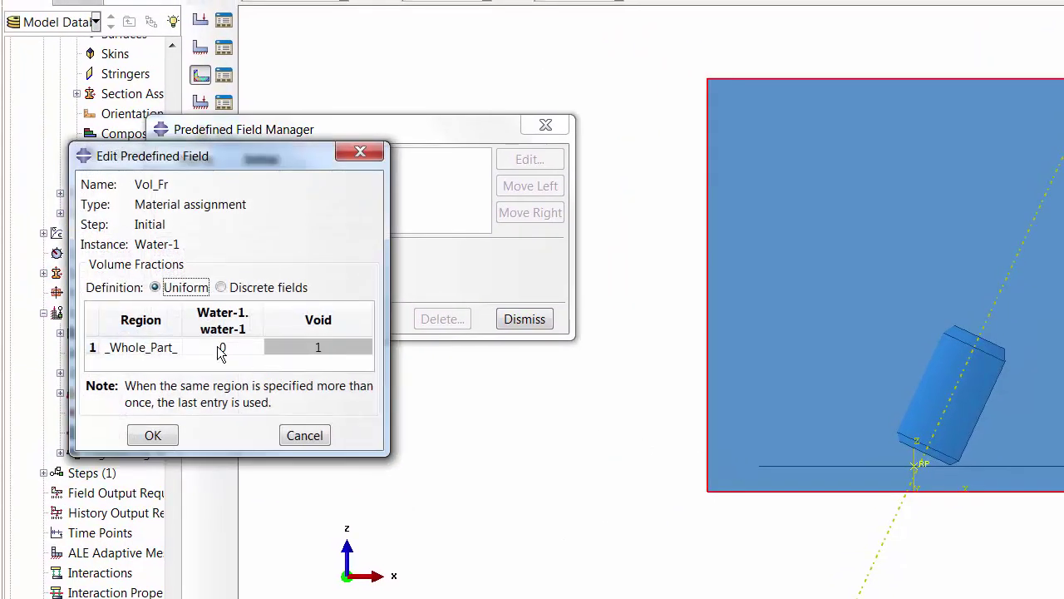
{"action": "left_click", "coordinate": [221, 287]}
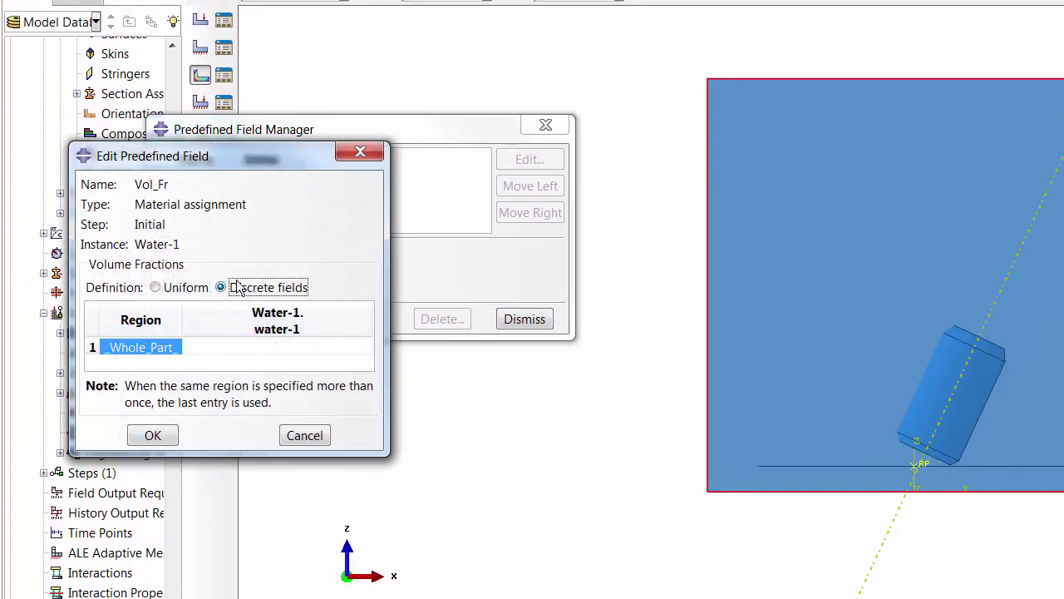
{"action": "left_click", "coordinate": [271, 349]}
{"action": "left_click", "coordinate": [366, 346]}
{"action": "left_click", "coordinate": [282, 366]}
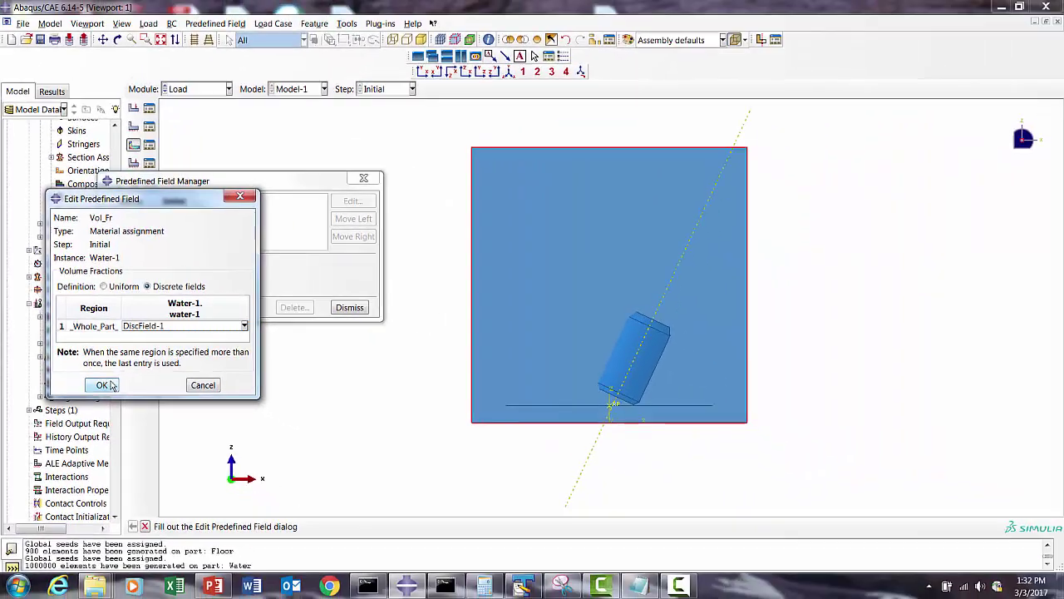
{"action": "left_click", "coordinate": [151, 434]}
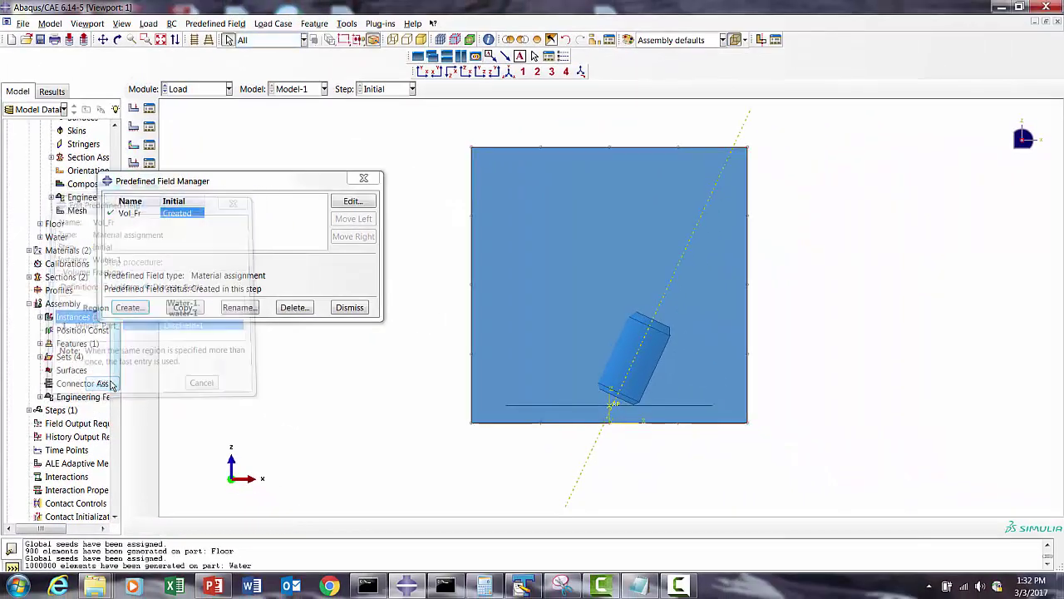
{"action": "left_click", "coordinate": [345, 308]}
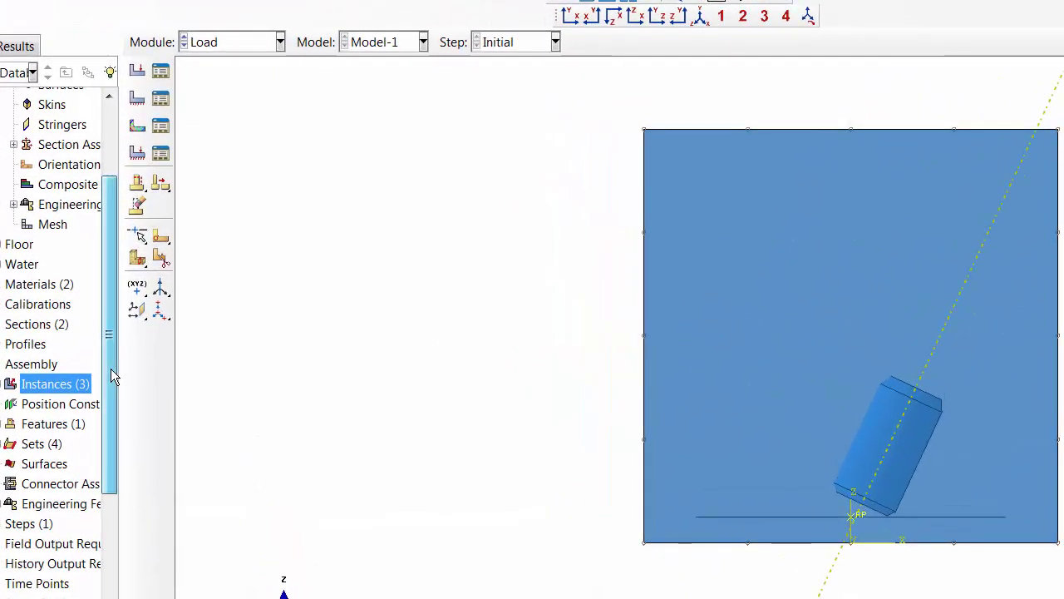
Step: Create a node set named Can_Nodes on the Can part that contains all of the can's nodes
{"action": "scroll", "coordinate": [111, 369], "scroll_direction": "up", "scroll_amount": 3}
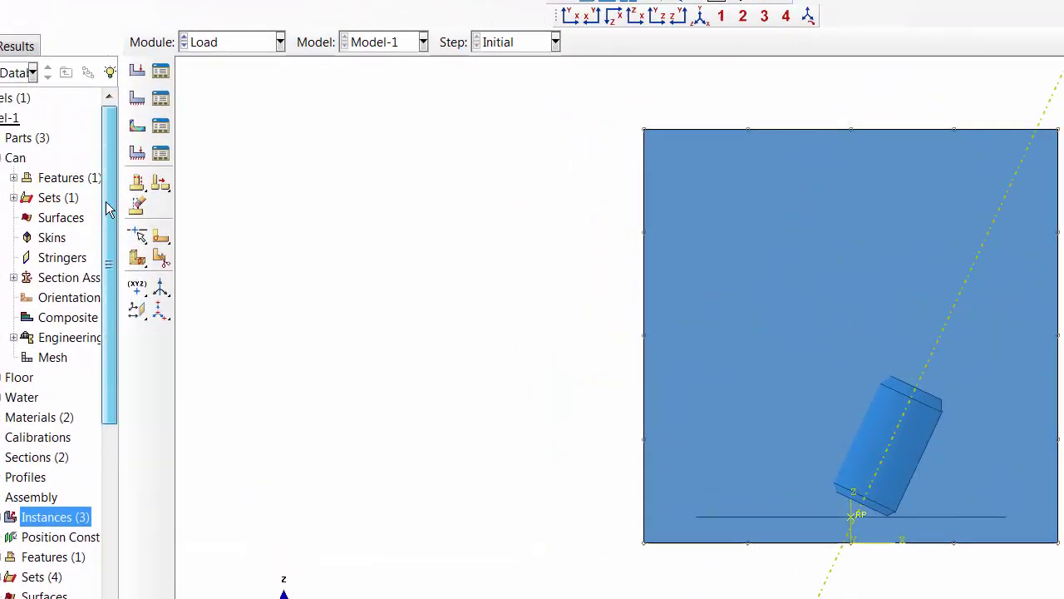
{"action": "left_click", "coordinate": [13, 197]}
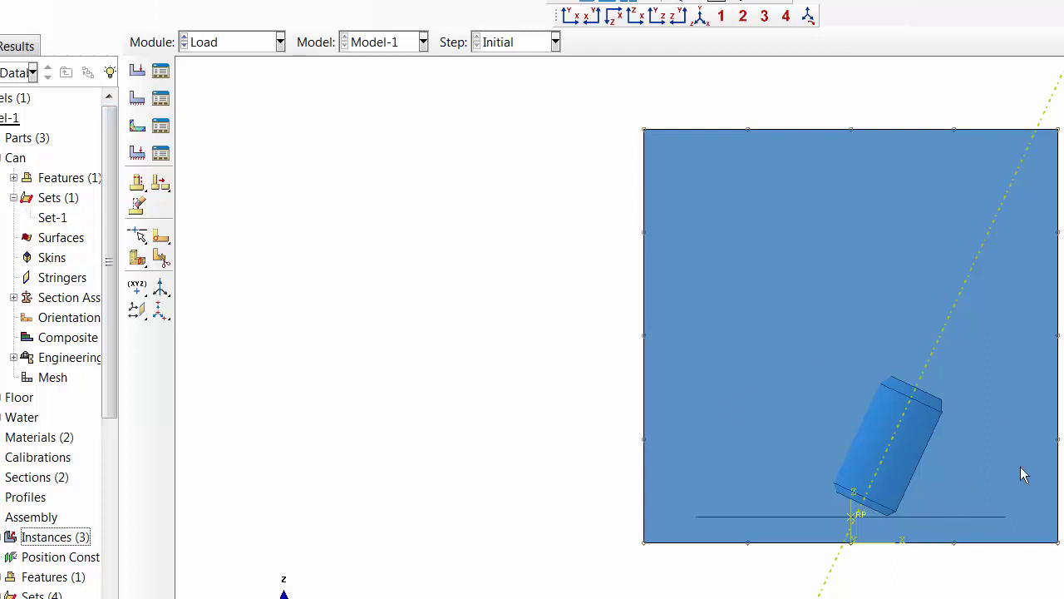
{"action": "left_click", "coordinate": [58, 197]}
{"action": "right_click", "coordinate": [58, 197]}
{"action": "left_click", "coordinate": [92, 212]}
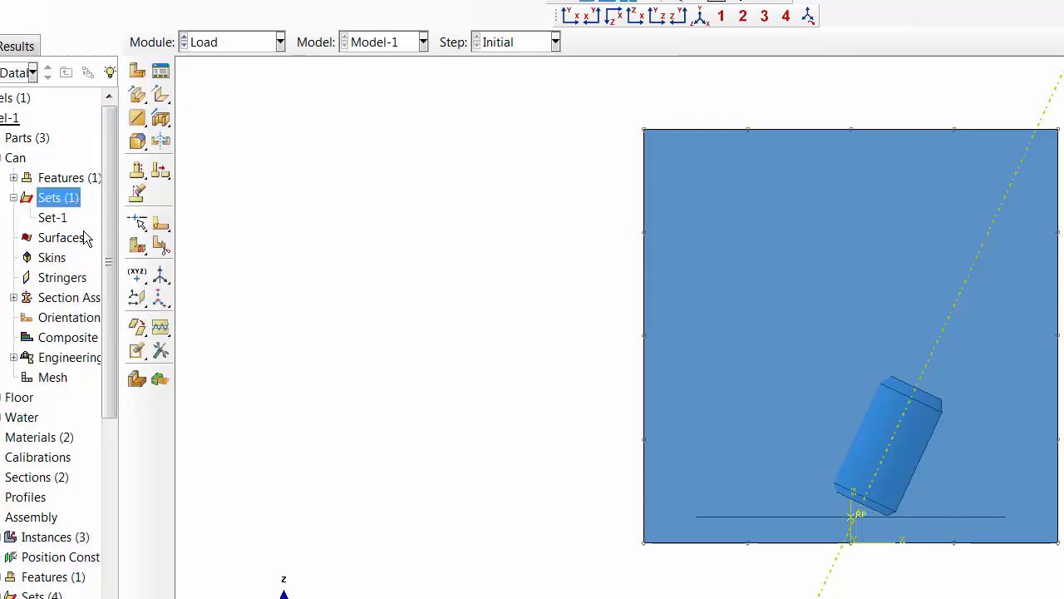
{"action": "left_click", "coordinate": [206, 115]}
{"action": "left_click_drag", "start_coordinate": [200, 63], "coordinate": [55, 54]}
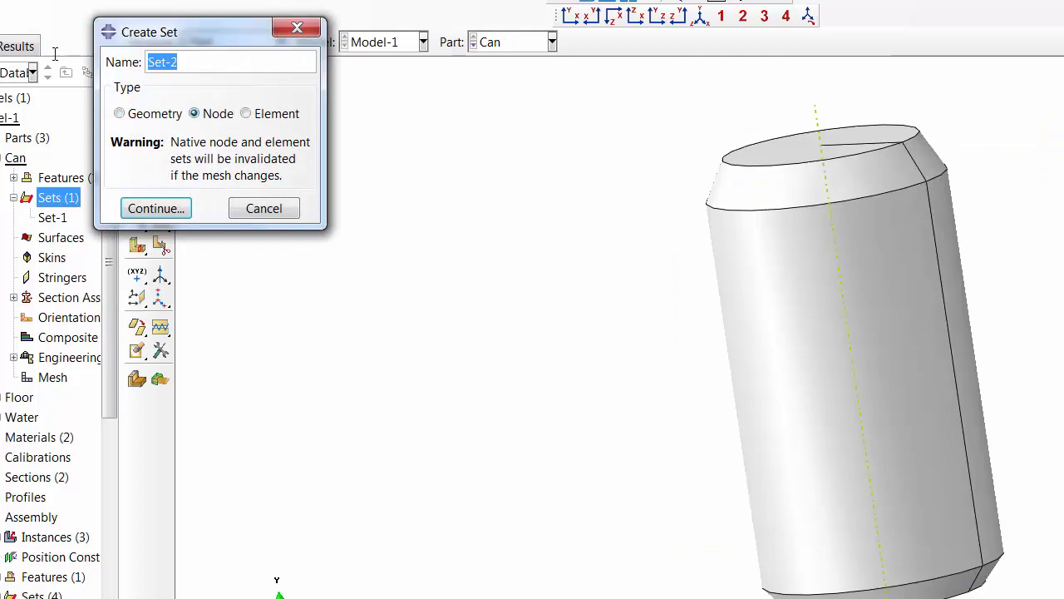
{"action": "type", "text": "Can_Nodes"}
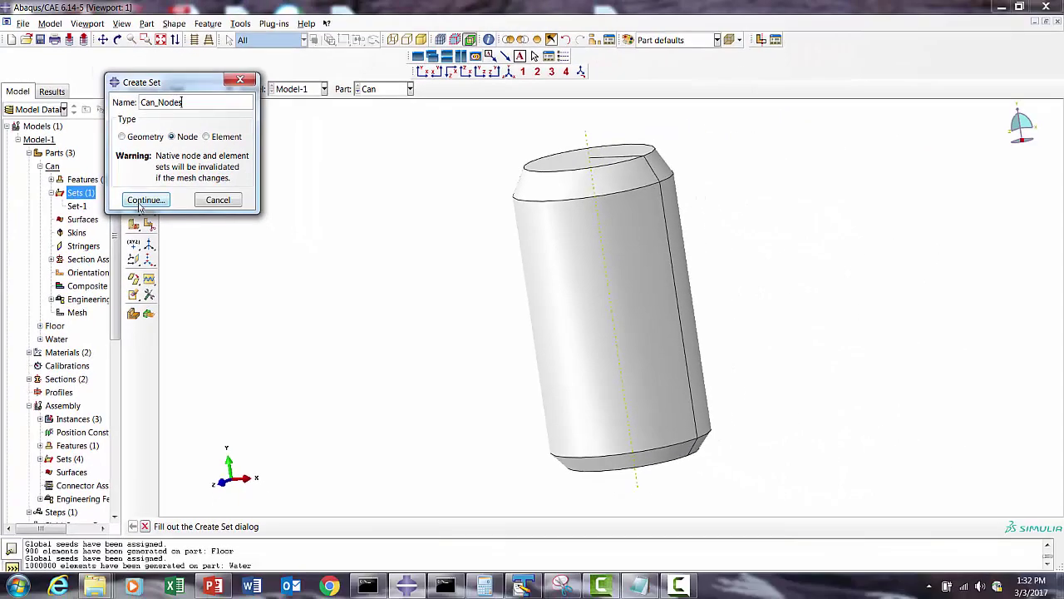
{"action": "left_click", "coordinate": [143, 200]}
{"action": "left_click_drag", "start_coordinate": [454, 122], "coordinate": [768, 504]}
{"action": "left_click", "coordinate": [349, 527]}
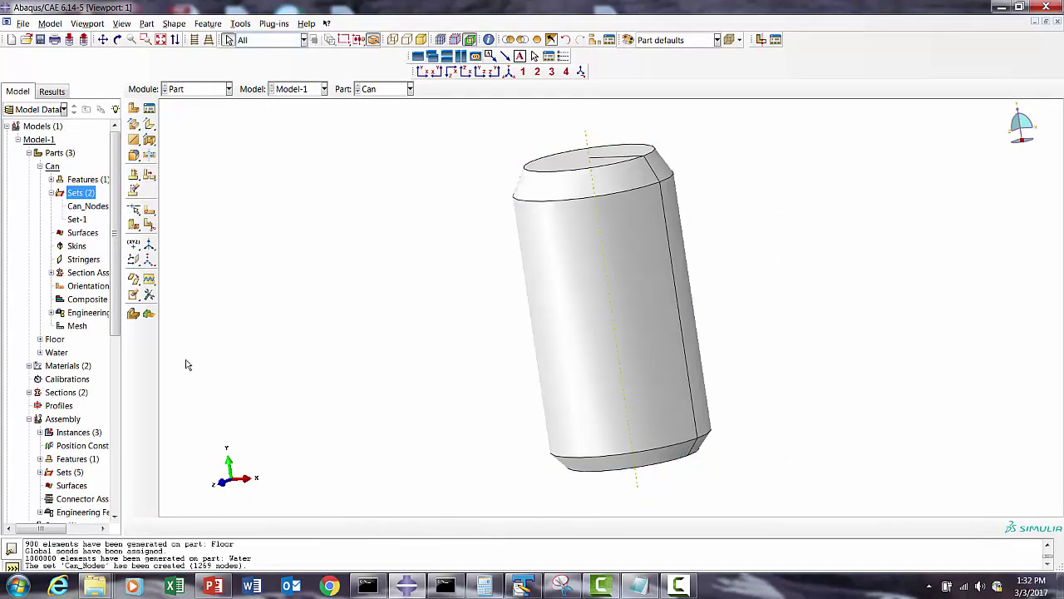
{"action": "left_click", "coordinate": [40, 352]}
{"action": "left_click", "coordinate": [80, 378]}
{"action": "right_click", "coordinate": [81, 378]}
{"action": "left_click", "coordinate": [96, 398]}
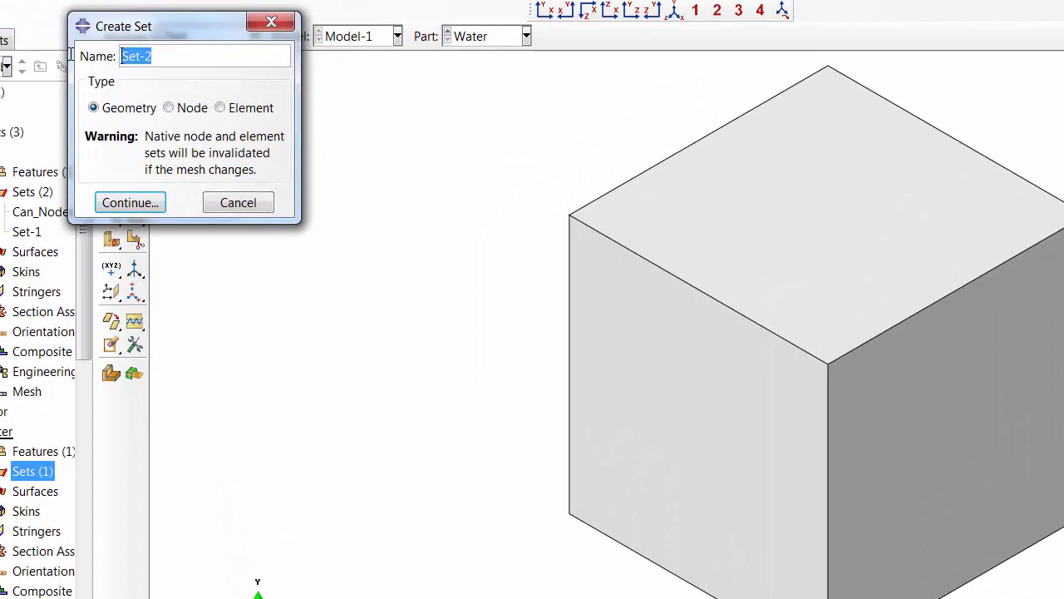
{"action": "type", "text": "Water"}
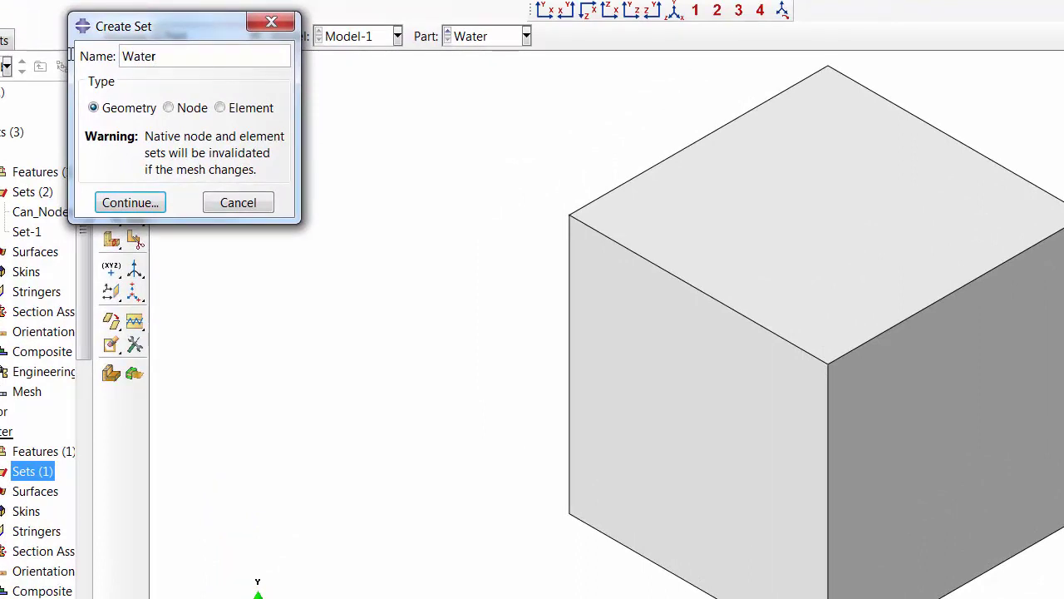
{"action": "type", "text": "_Nodes"}
{"action": "left_click", "coordinate": [145, 206]}
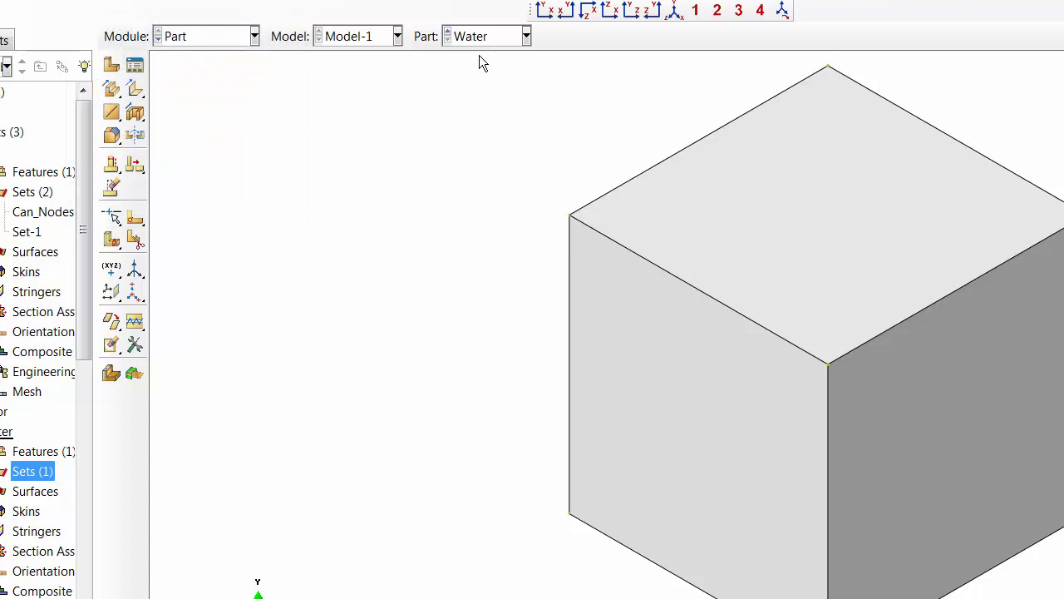
{"action": "mouse_move", "coordinate": [475, 56]}
{"action": "left_mouse_down"}
{"action": "mouse_move", "coordinate": [959, 390]}
{"action": "mouse_move", "coordinate": [1063, 597]}
{"action": "mouse_move", "coordinate": [1044, 575]}
{"action": "left_mouse_up"}
{"action": "middle_click", "coordinate": [251, 505]}
Step: Create a node set named Water on the Water part that contains all of the part's nodes
{"action": "double_click", "coordinate": [32, 471]}
{"action": "right_click", "coordinate": [32, 470]}
{"action": "left_click", "coordinate": [61, 506]}
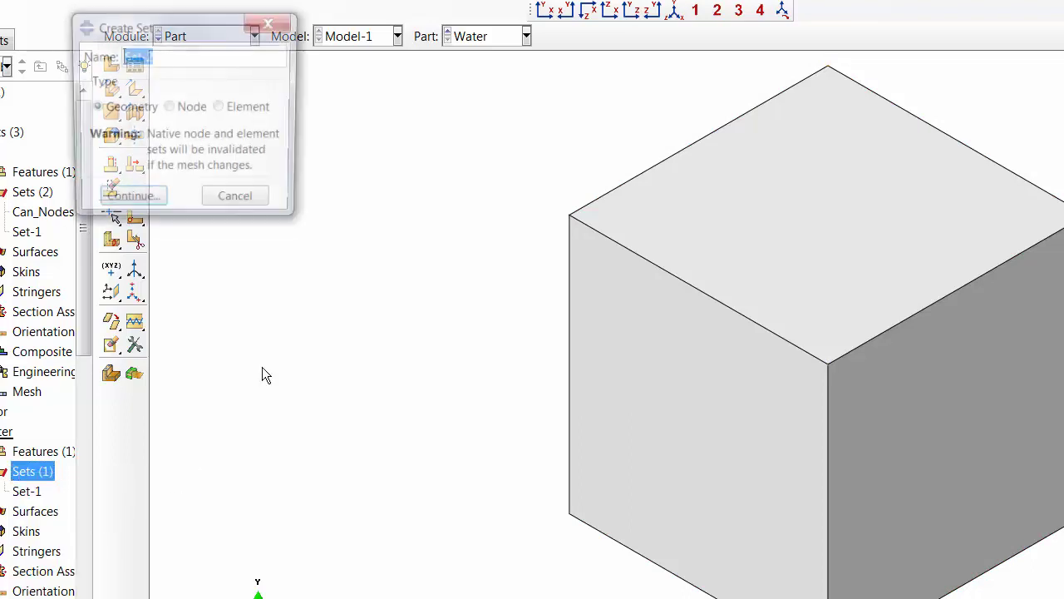
{"action": "left_click", "coordinate": [169, 107]}
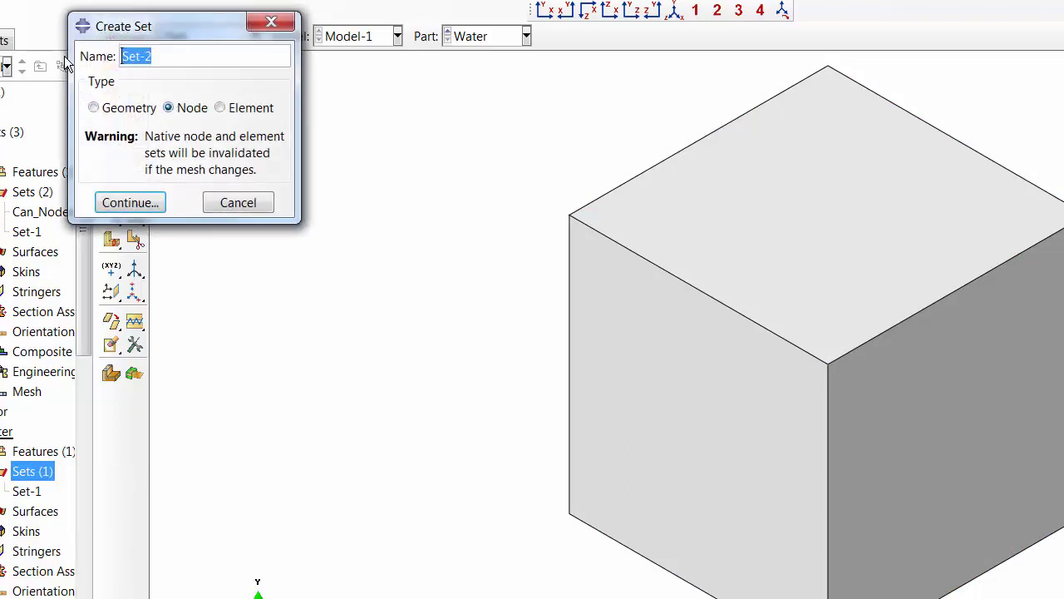
{"action": "type", "text": "Water"}
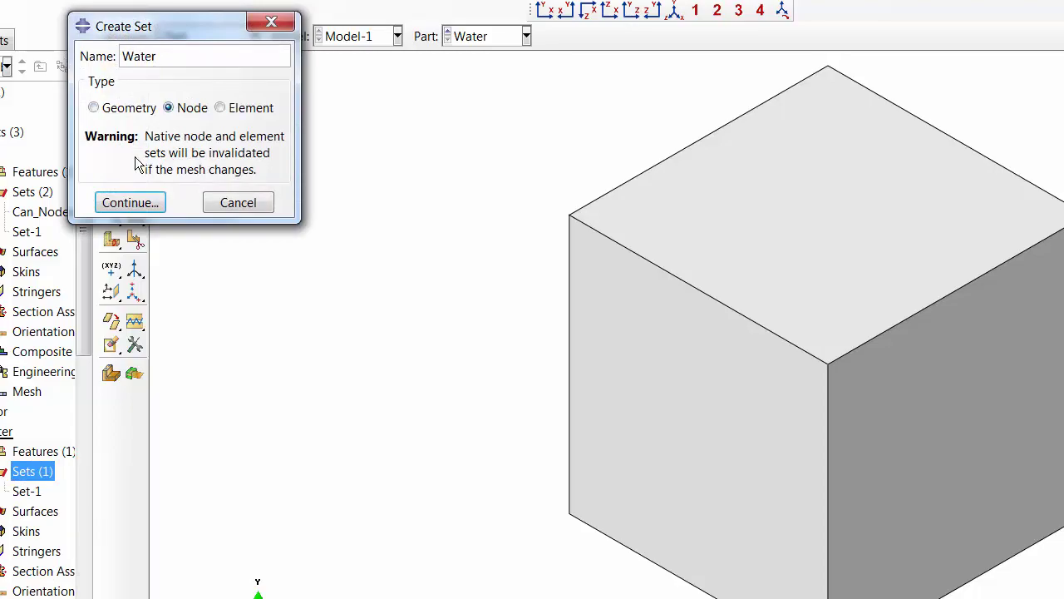
{"action": "left_click", "coordinate": [135, 205]}
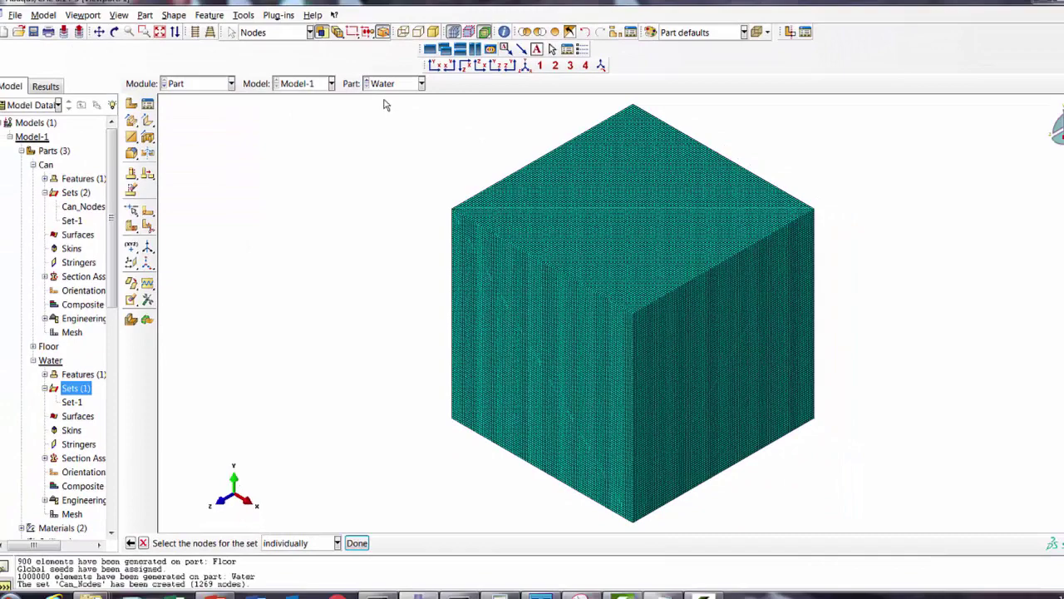
{"action": "left_click_drag", "start_coordinate": [374, 103], "coordinate": [827, 518]}
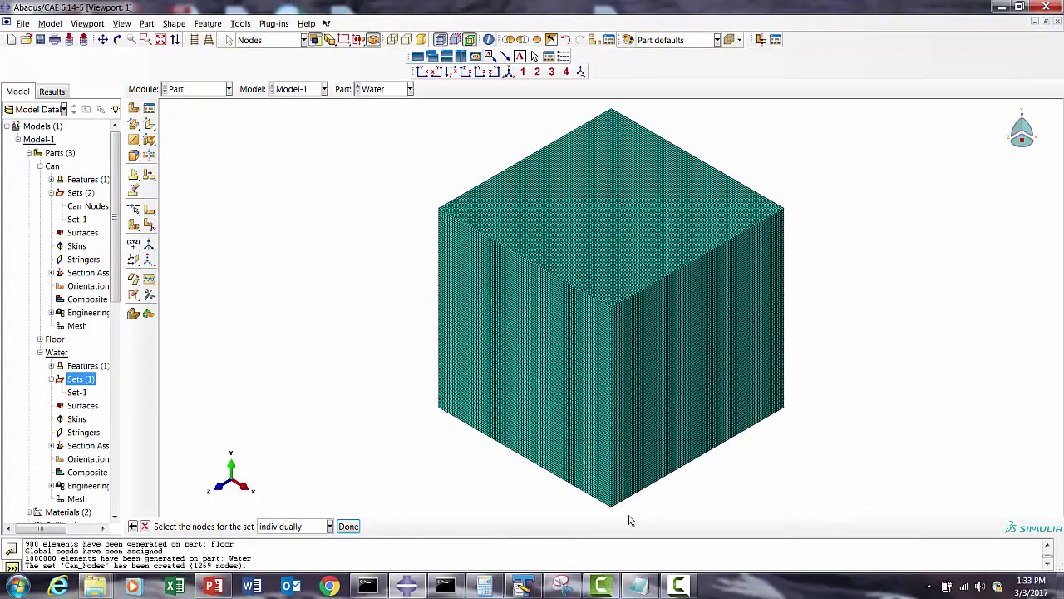
{"action": "left_click", "coordinate": [349, 526]}
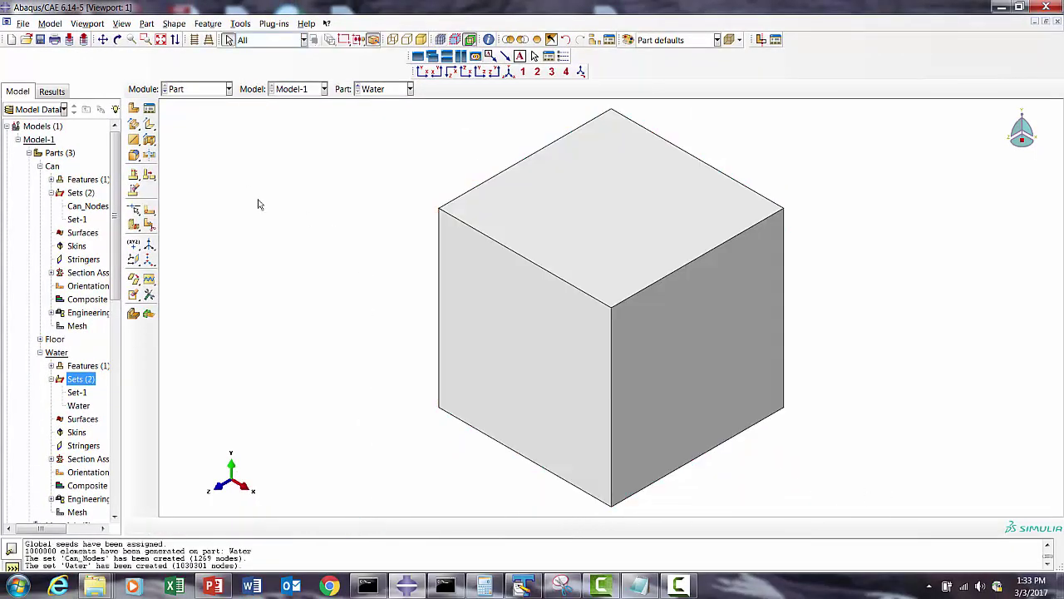
Step: In the Load module, create a mechanical Velocity predefined field named Can in the Initial step
{"action": "left_click", "coordinate": [189, 89]}
{"action": "left_click", "coordinate": [195, 169]}
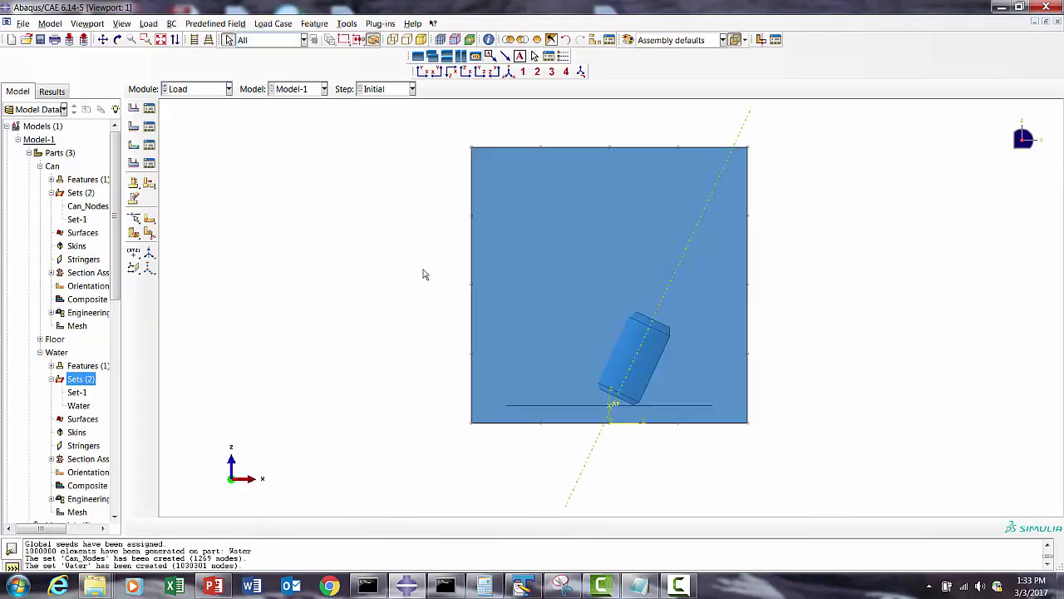
{"action": "left_click", "coordinate": [151, 147]}
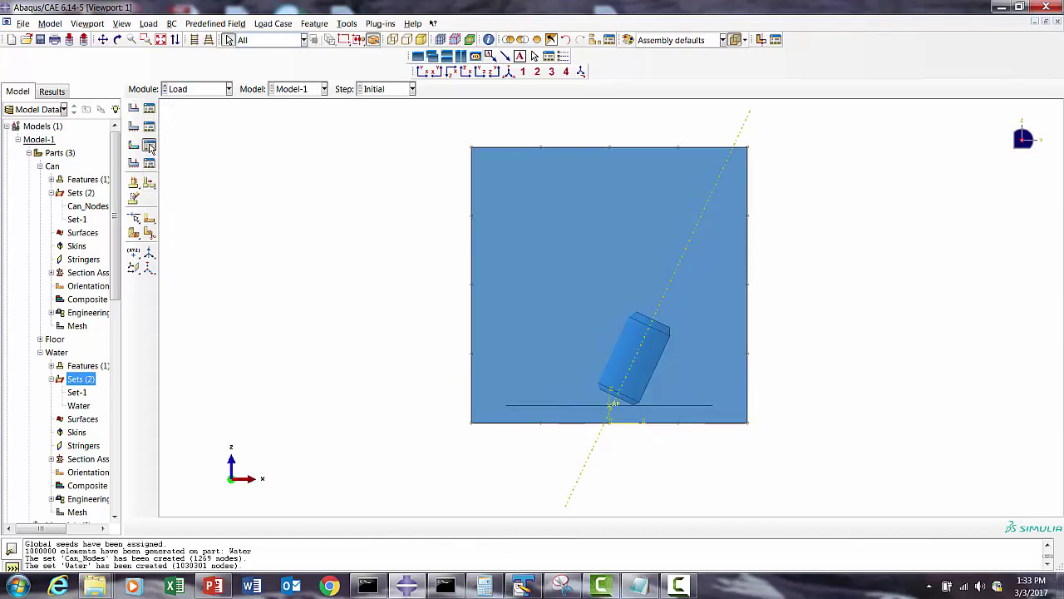
{"action": "left_click", "coordinate": [132, 308]}
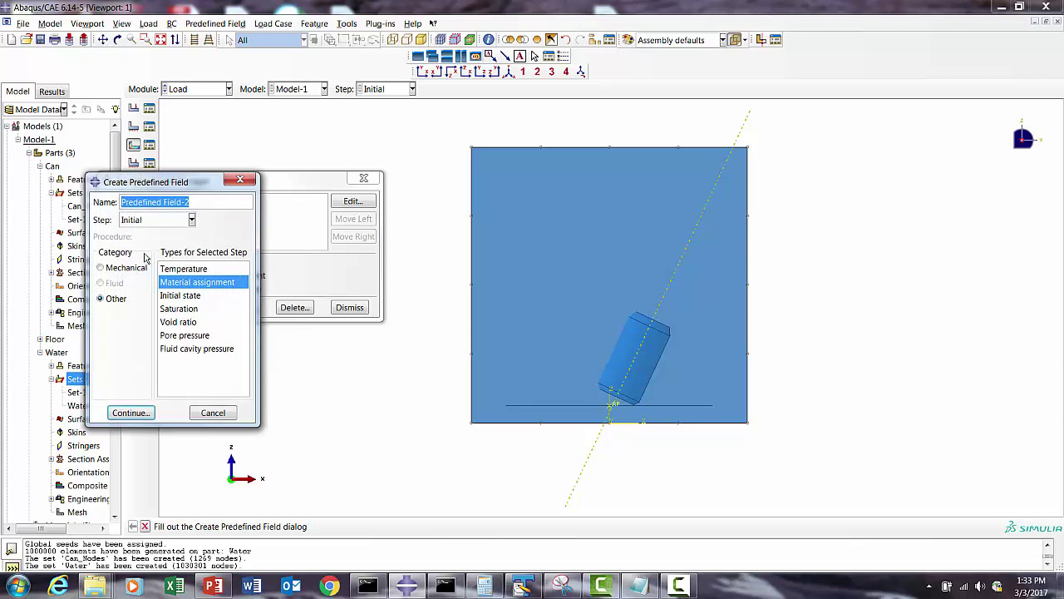
{"action": "left_click", "coordinate": [114, 273]}
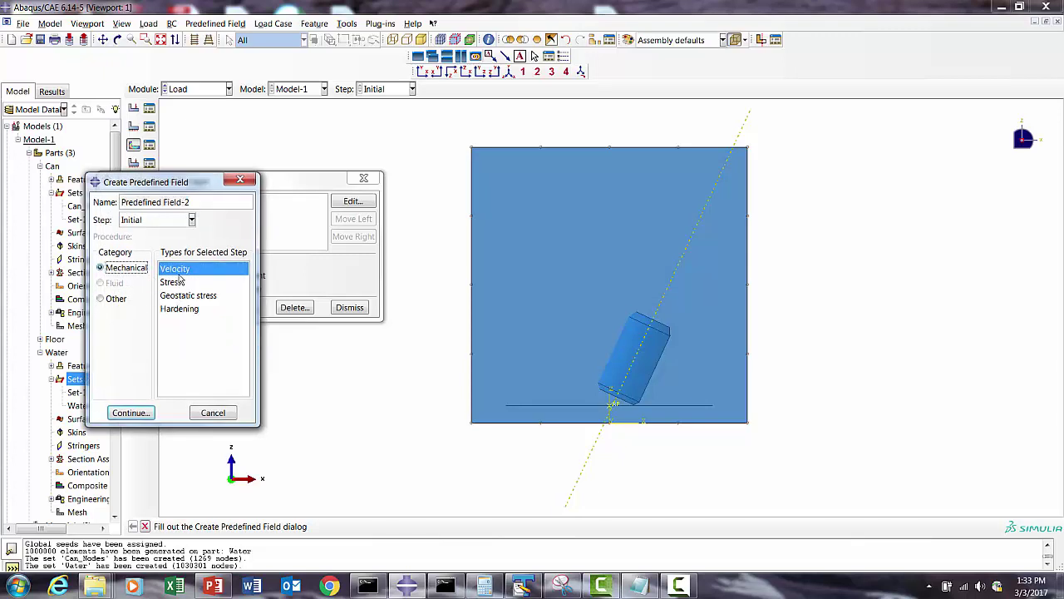
{"action": "triple_click", "coordinate": [193, 203]}
{"action": "type", "text": "C"}
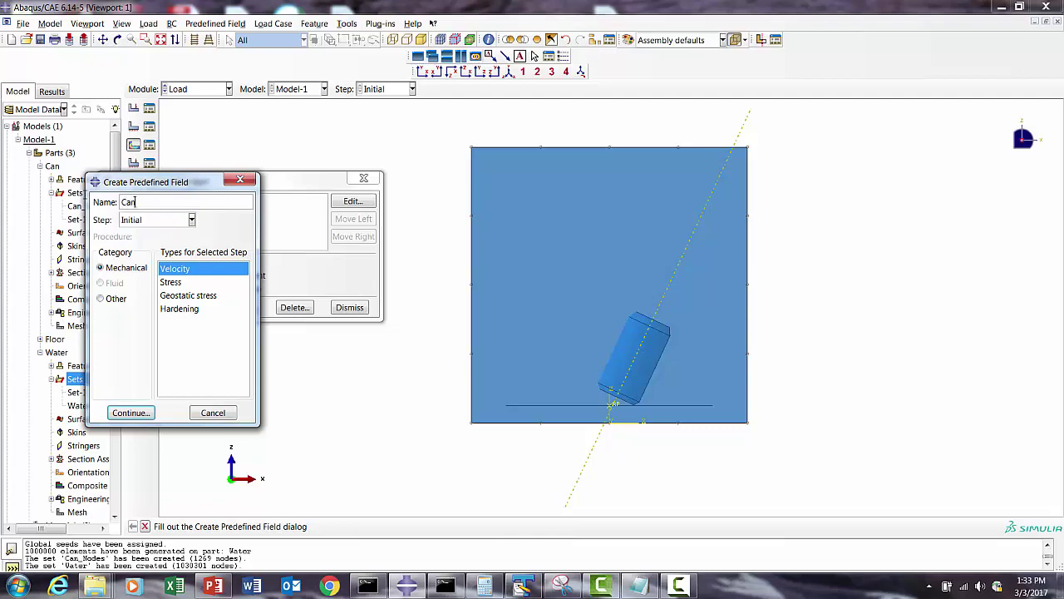
{"action": "type", "text": "an"}
{"action": "left_click", "coordinate": [130, 412]}
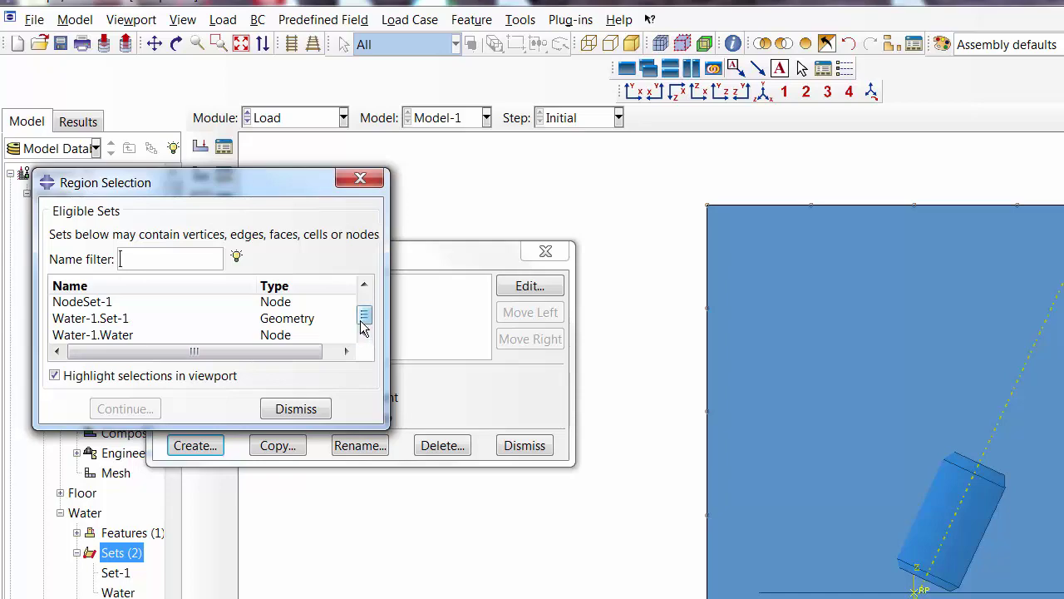
Step: Apply the Can velocity field to the set Can-1.Can_Nodes with V1 0, V2 0 and V3 -7.7e03
{"action": "left_click_drag", "start_coordinate": [363, 314], "coordinate": [363, 302]}
{"action": "left_click", "coordinate": [133, 306]}
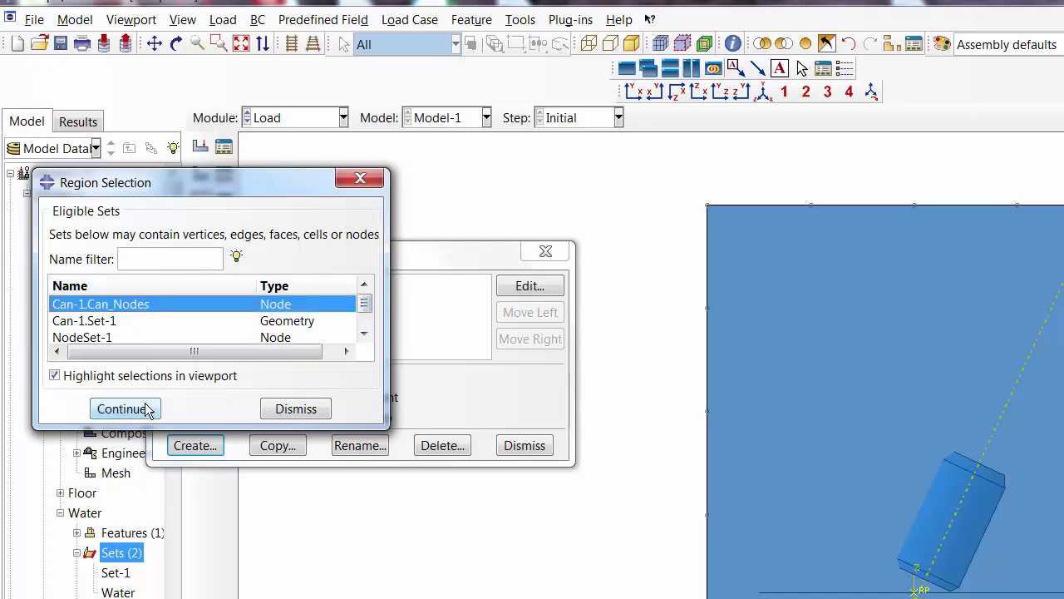
{"action": "left_click", "coordinate": [129, 408]}
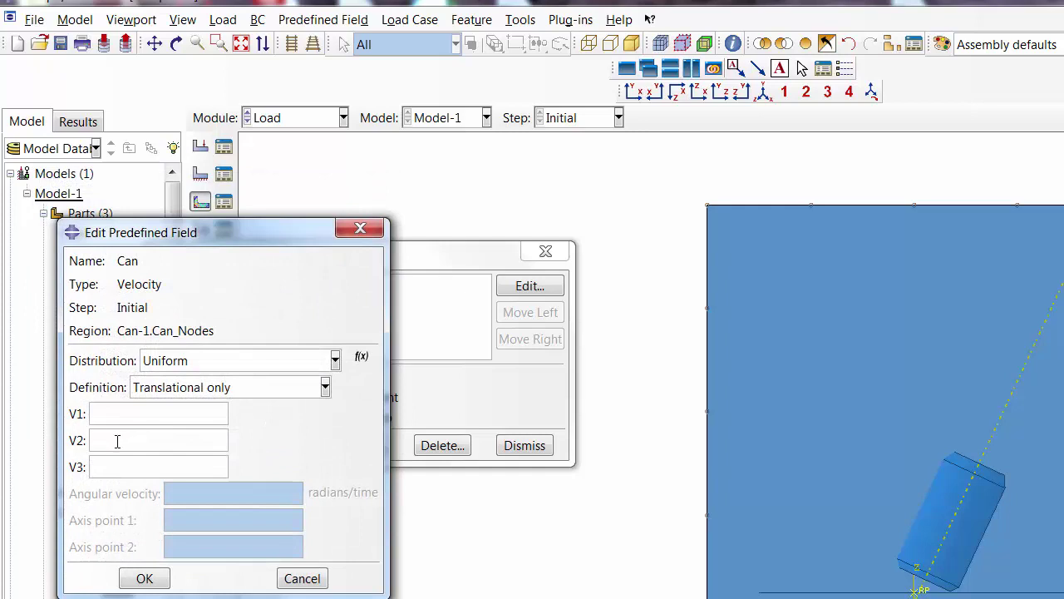
{"action": "type", "text": "0"}
{"action": "key", "text": "Tab"}
{"action": "type", "text": "0"}
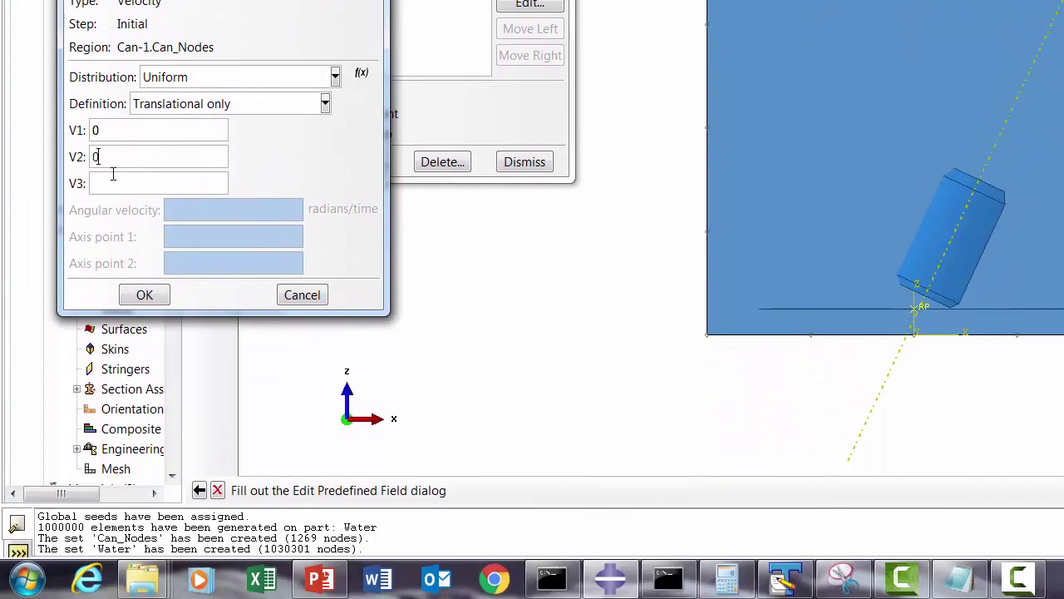
{"action": "type", "text": "-7.7e03"}
{"action": "left_click", "coordinate": [154, 295]}
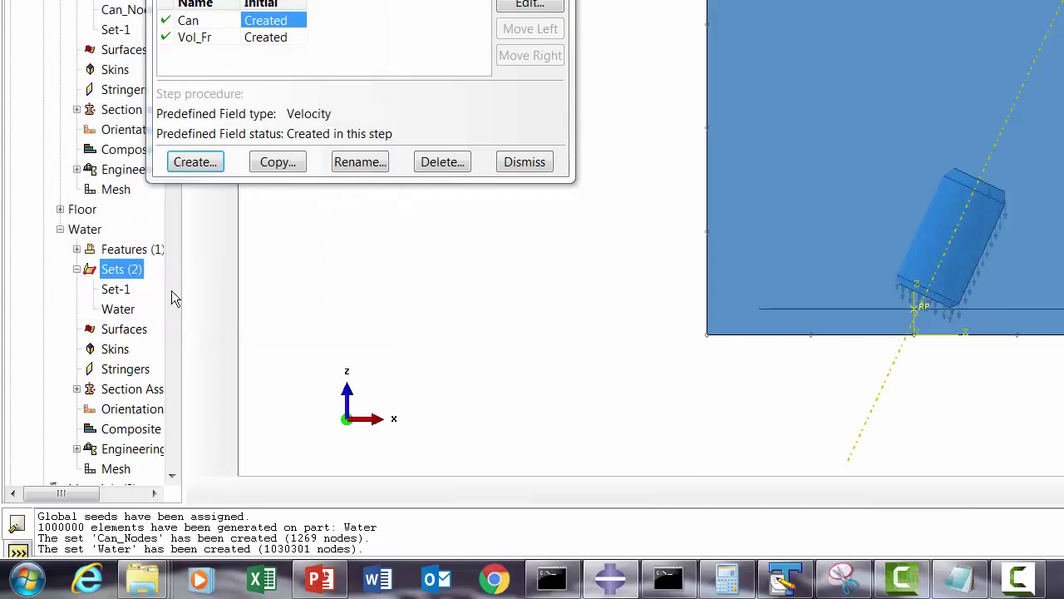
Step: Create a second mechanical Velocity predefined field named Water in the Initial step
{"action": "left_click", "coordinate": [208, 162]}
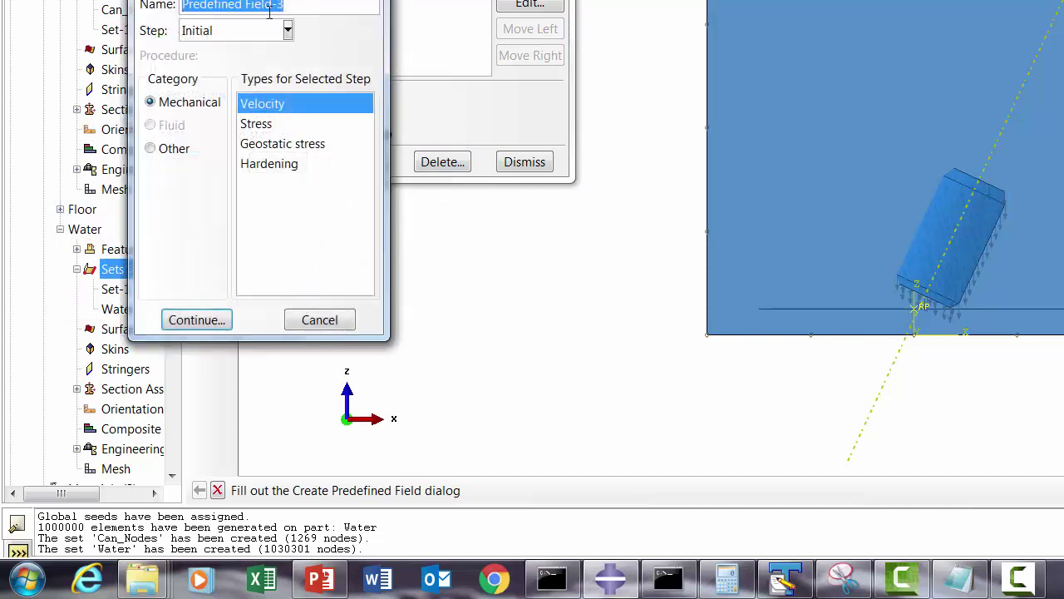
{"action": "left_click", "coordinate": [274, 6]}
{"action": "triple_click", "coordinate": [275, 6]}
{"action": "type", "text": "Water"}
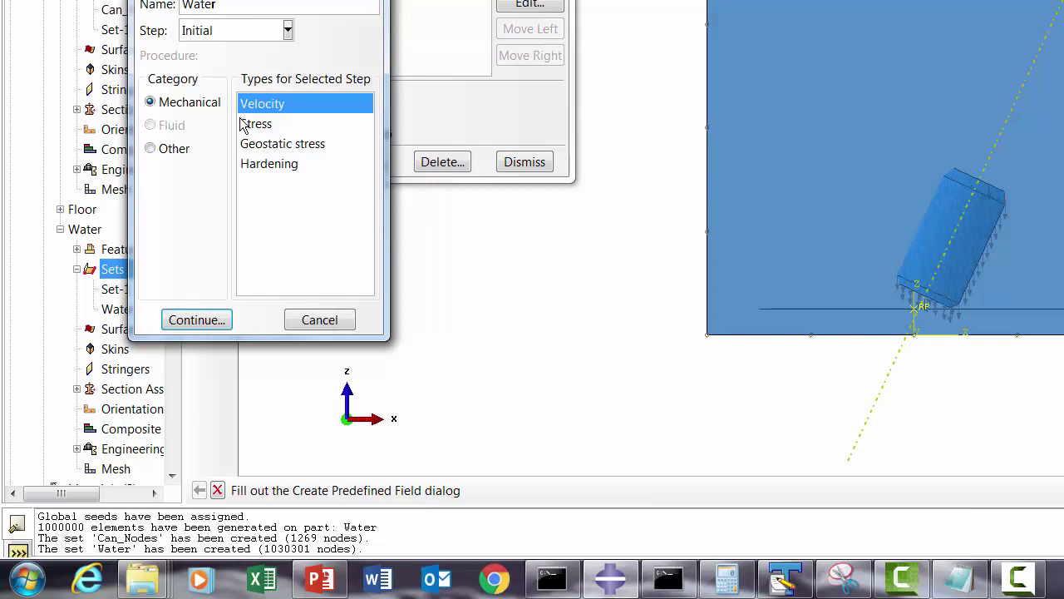
{"action": "left_click", "coordinate": [196, 320]}
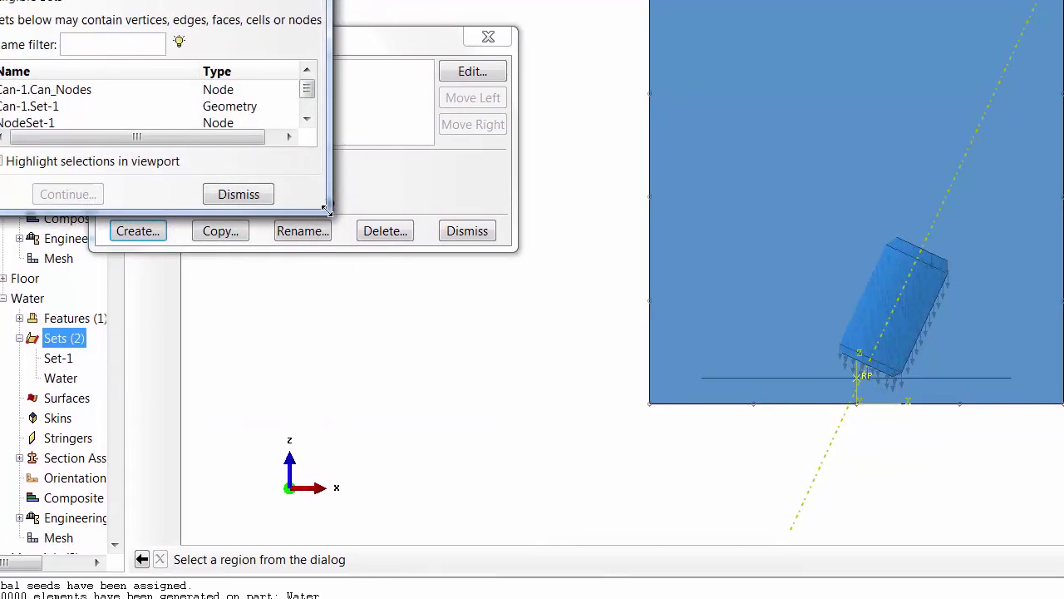
Step: Apply the Water velocity field to the set Water-1.Water with V1 0, V2 0 and V3 -7.7e03, and close the field manager
{"action": "left_click_drag", "start_coordinate": [323, 206], "coordinate": [395, 268]}
{"action": "left_click", "coordinate": [45, 150]}
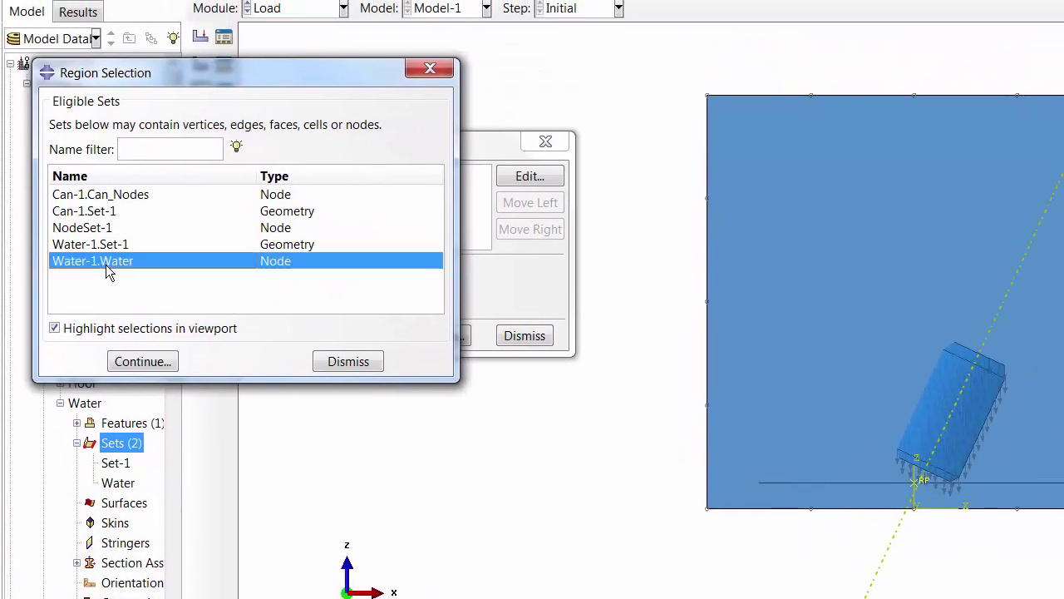
{"action": "left_click", "coordinate": [125, 362]}
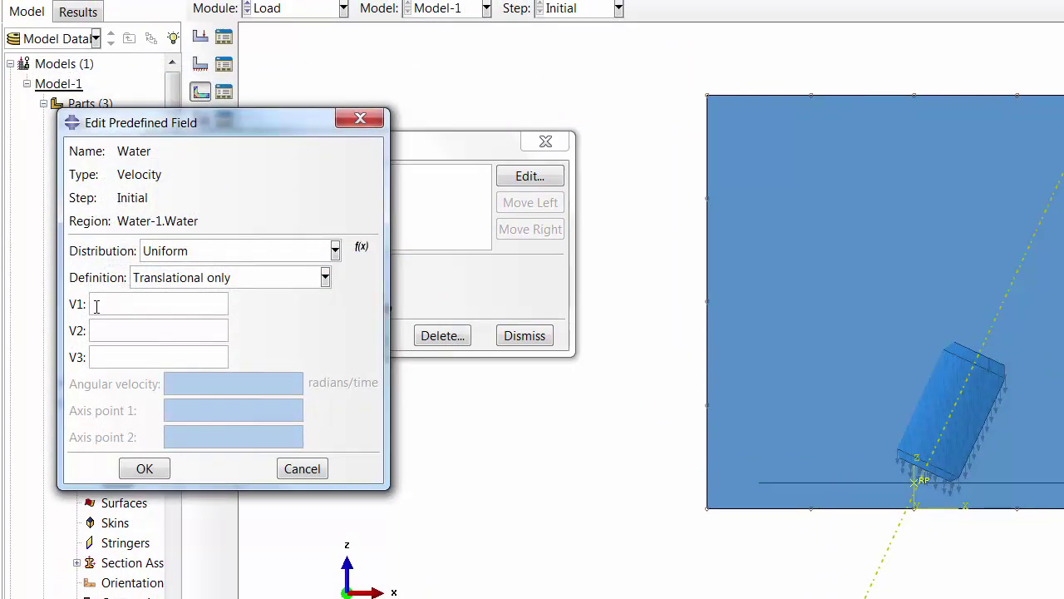
{"action": "left_click", "coordinate": [103, 330]}
{"action": "type", "text": "0"}
{"action": "left_click", "coordinate": [113, 356]}
{"action": "type", "text": "-7.7e03"}
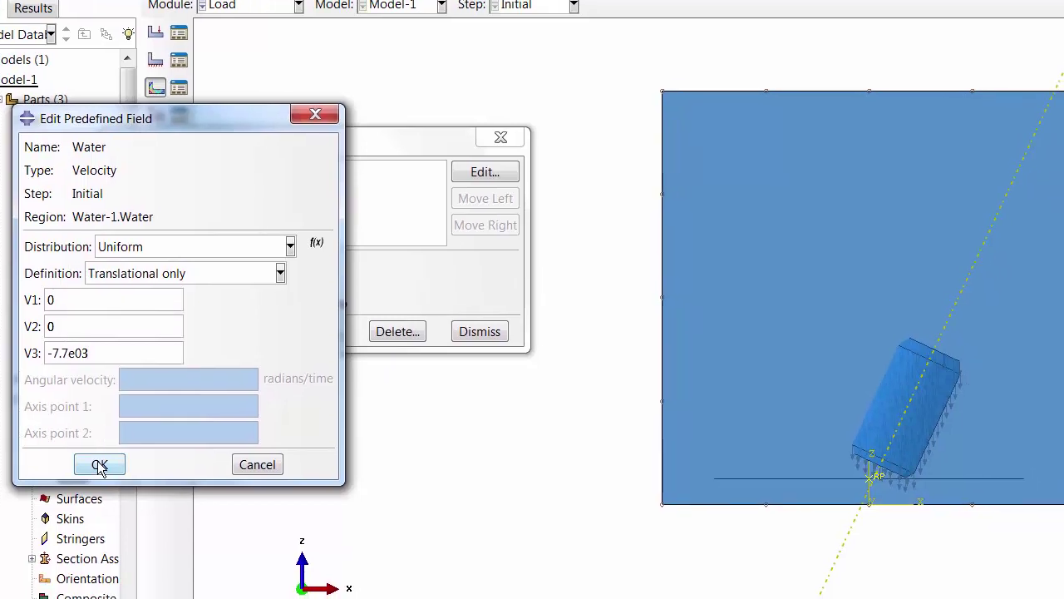
{"action": "left_click", "coordinate": [99, 466]}
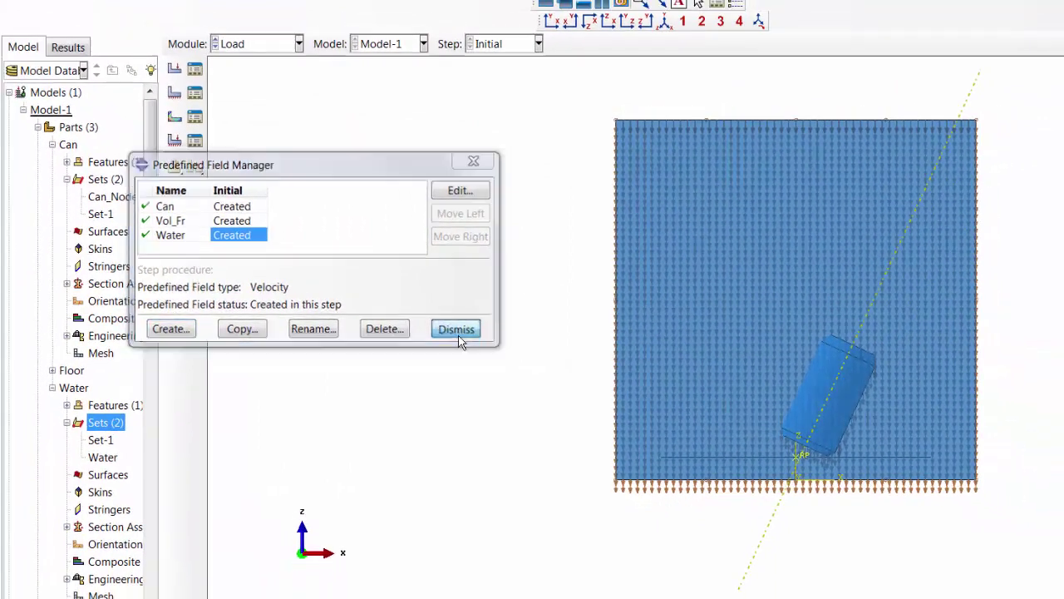
{"action": "left_click", "coordinate": [458, 330]}
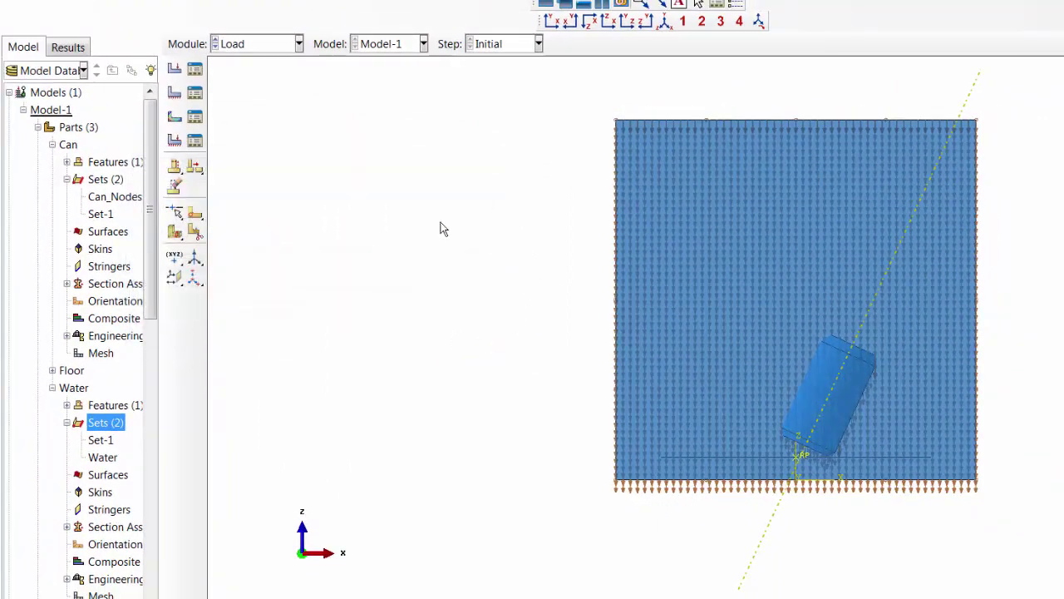
Step: In the Interaction module, create a Contact interaction property with the default name
{"action": "left_click", "coordinate": [230, 45]}
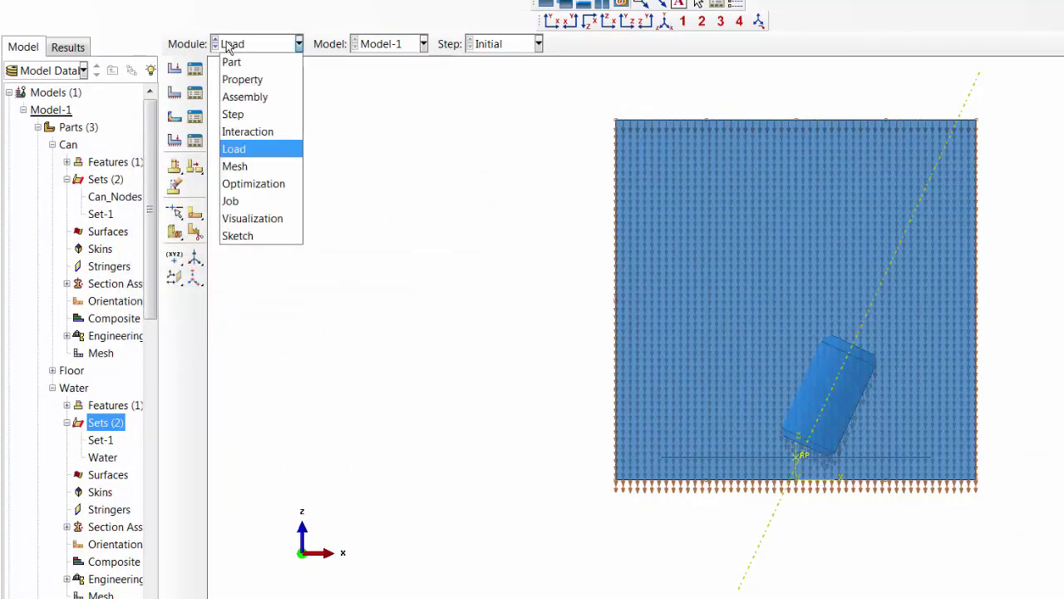
{"action": "left_click", "coordinate": [247, 131]}
{"action": "left_click", "coordinate": [194, 92]}
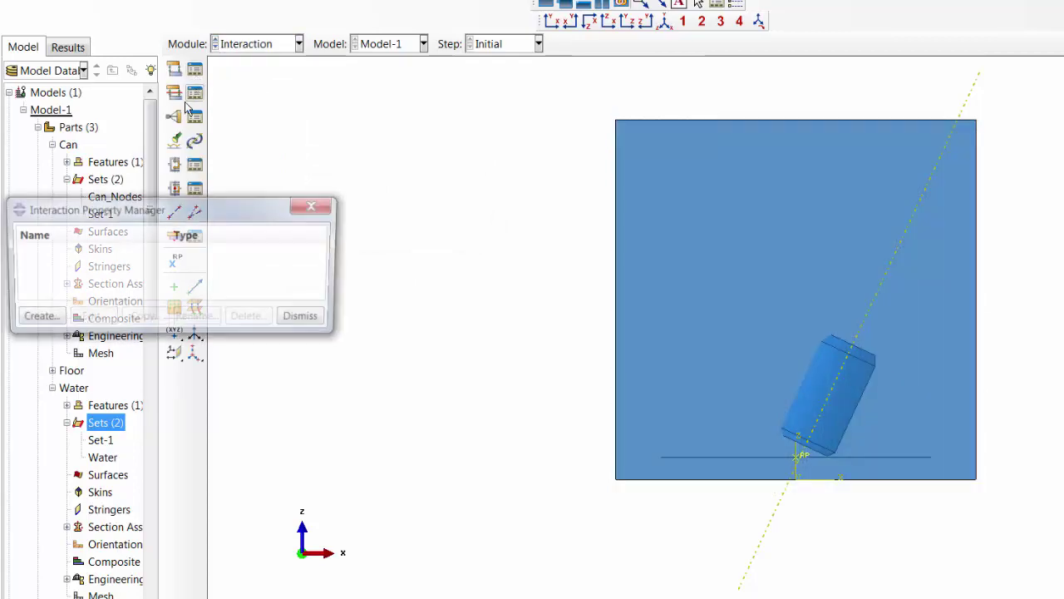
{"action": "left_click", "coordinate": [35, 318]}
{"action": "left_click", "coordinate": [202, 418]}
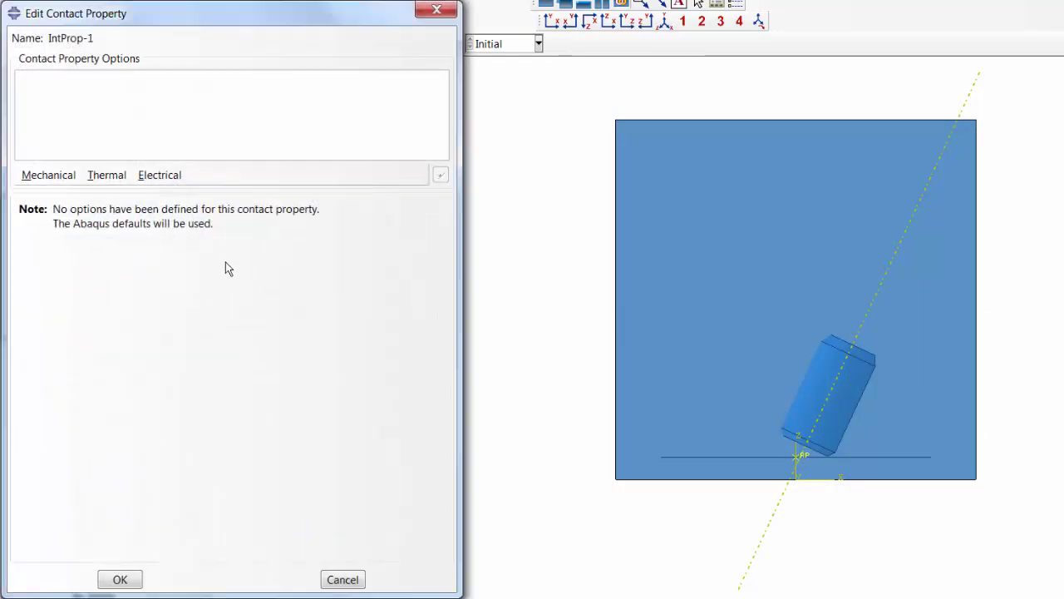
Step: Add tangential behavior to the contact property with the Penalty friction formulation and a friction coefficient of 0.3
{"action": "left_click", "coordinate": [50, 175]}
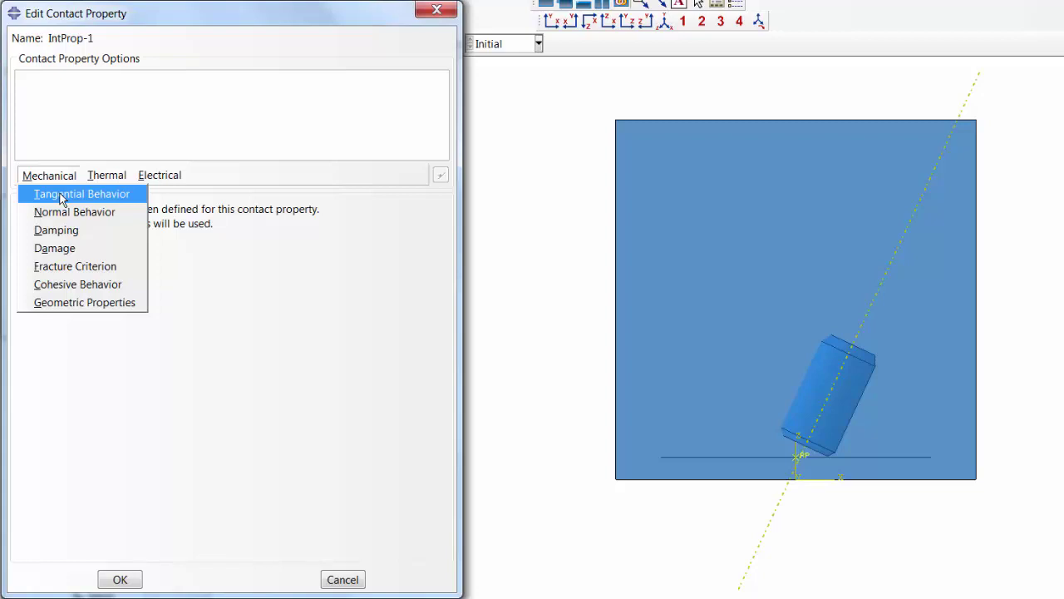
{"action": "left_click", "coordinate": [60, 196]}
{"action": "left_click", "coordinate": [172, 231]}
{"action": "left_click", "coordinate": [149, 263]}
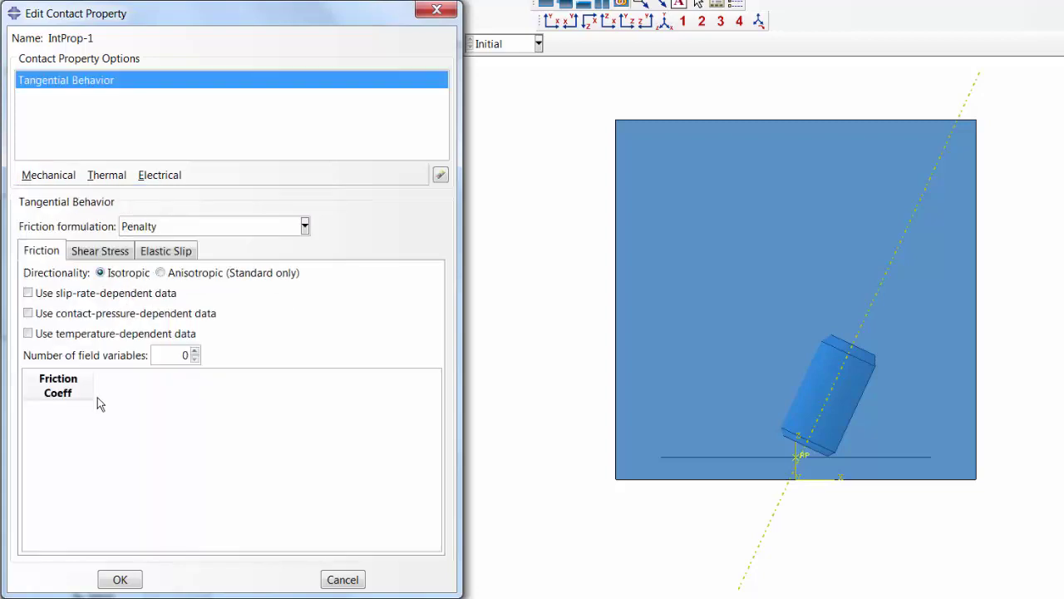
{"action": "left_click", "coordinate": [77, 408]}
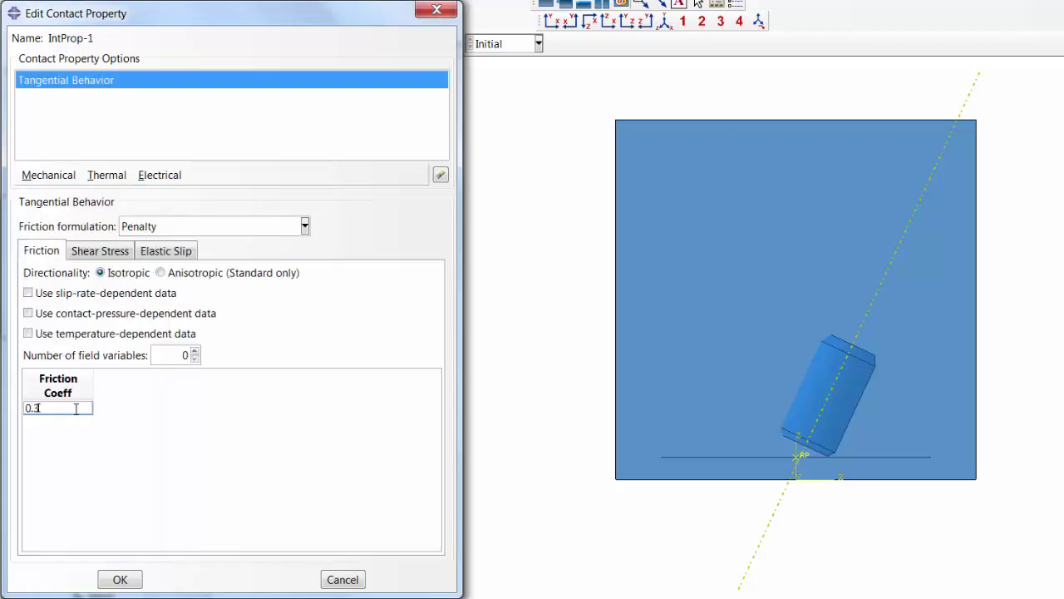
{"action": "type", "text": "0.3"}
{"action": "left_click", "coordinate": [130, 406]}
Step: Add normal behavior with "Hard" Contact and separation allowed to the contact property, save it and close the property manager
{"action": "left_click", "coordinate": [52, 175]}
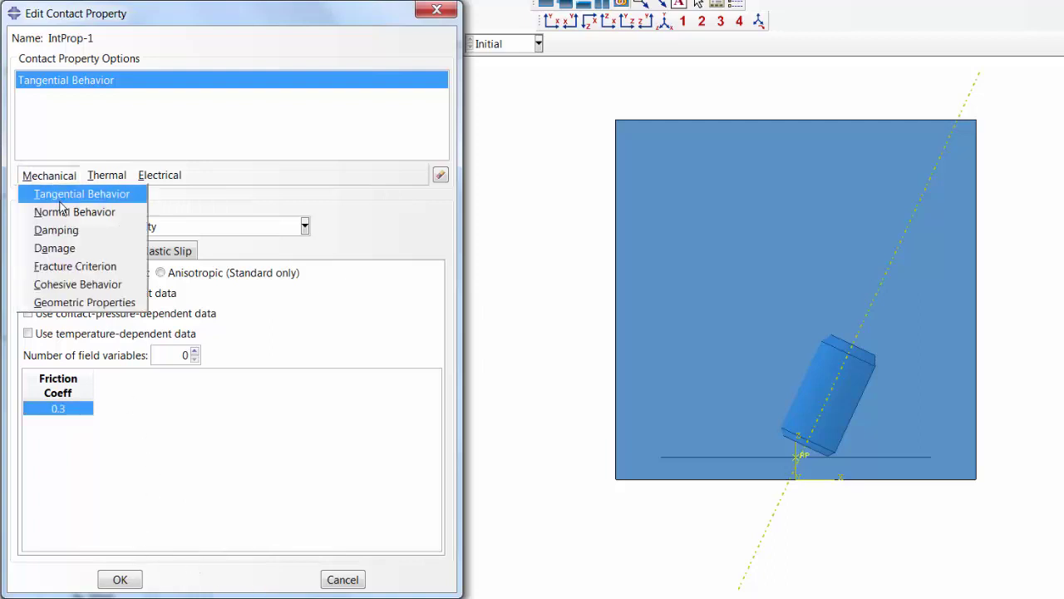
{"action": "left_click", "coordinate": [63, 213]}
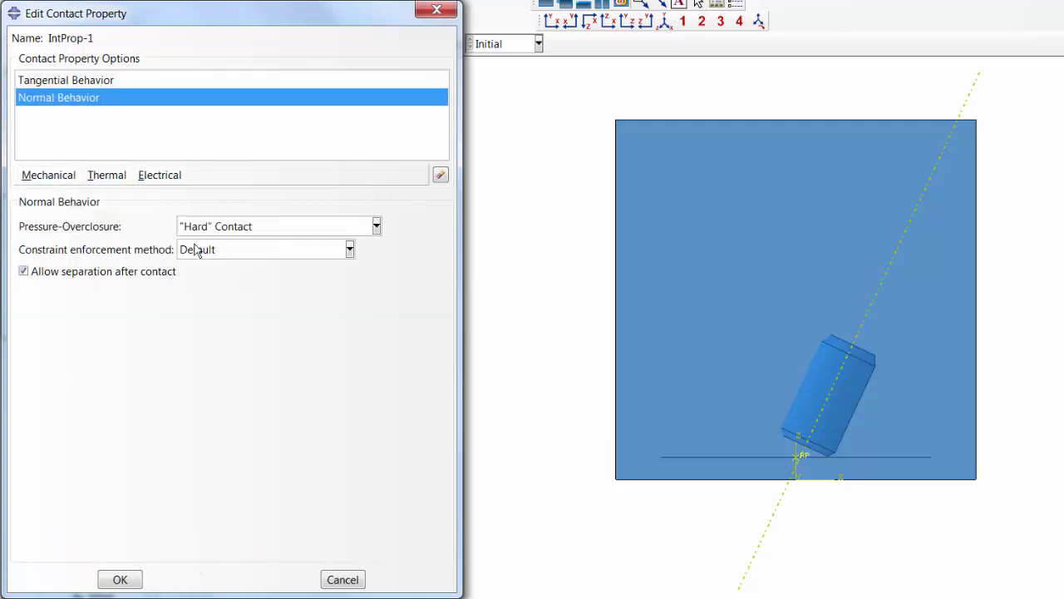
{"action": "left_click", "coordinate": [129, 580]}
{"action": "left_click", "coordinate": [307, 318]}
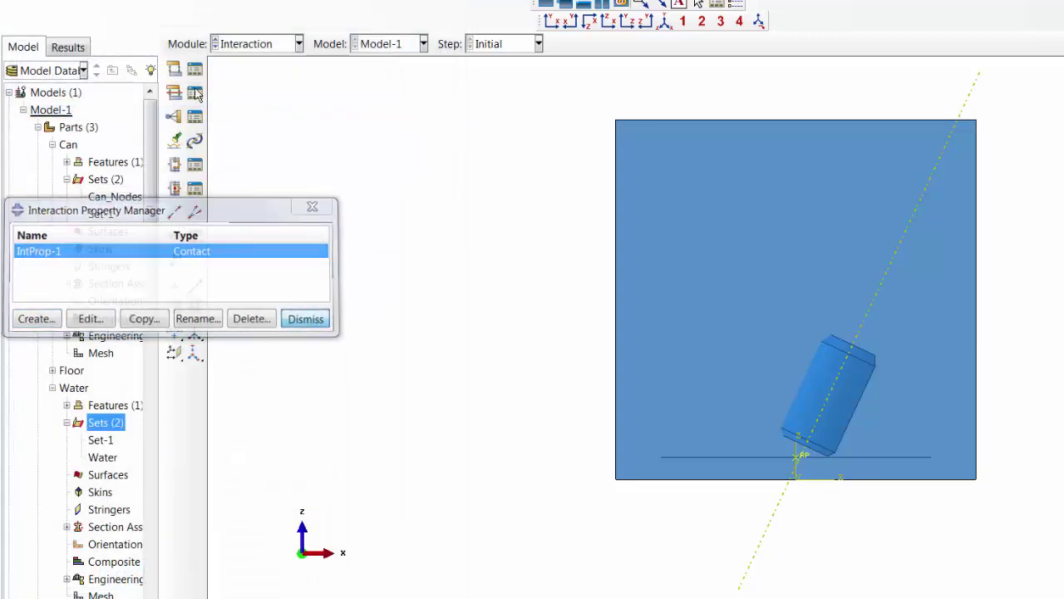
Step: Create a General contact (Explicit) interaction in the Initial step with IntProp-1 as global property assignment, and close the interaction manager
{"action": "left_click", "coordinate": [186, 78]}
{"action": "left_click", "coordinate": [40, 343]}
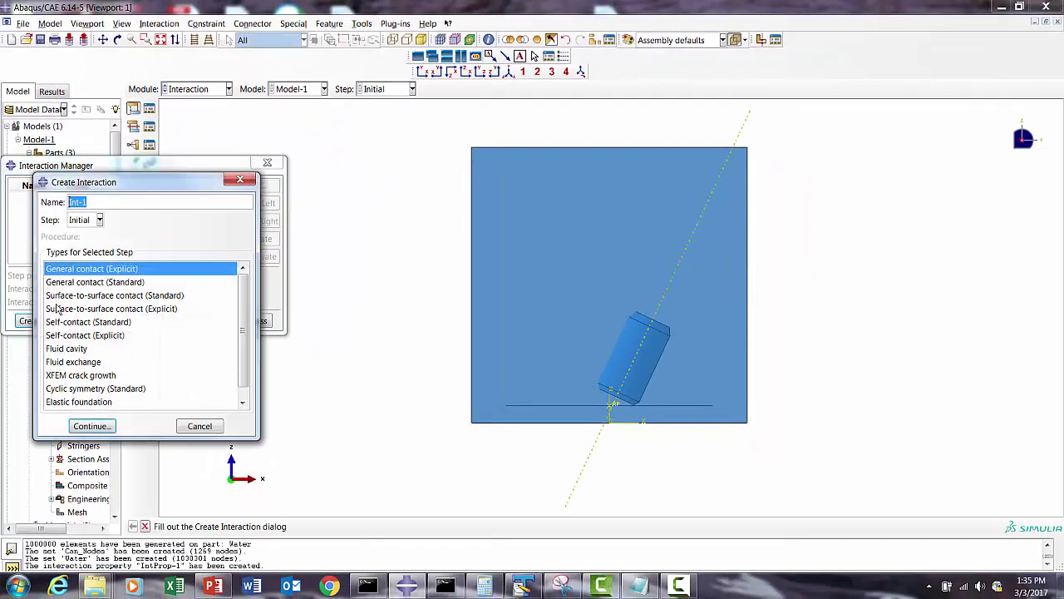
{"action": "left_click", "coordinate": [92, 425]}
{"action": "left_click", "coordinate": [160, 423]}
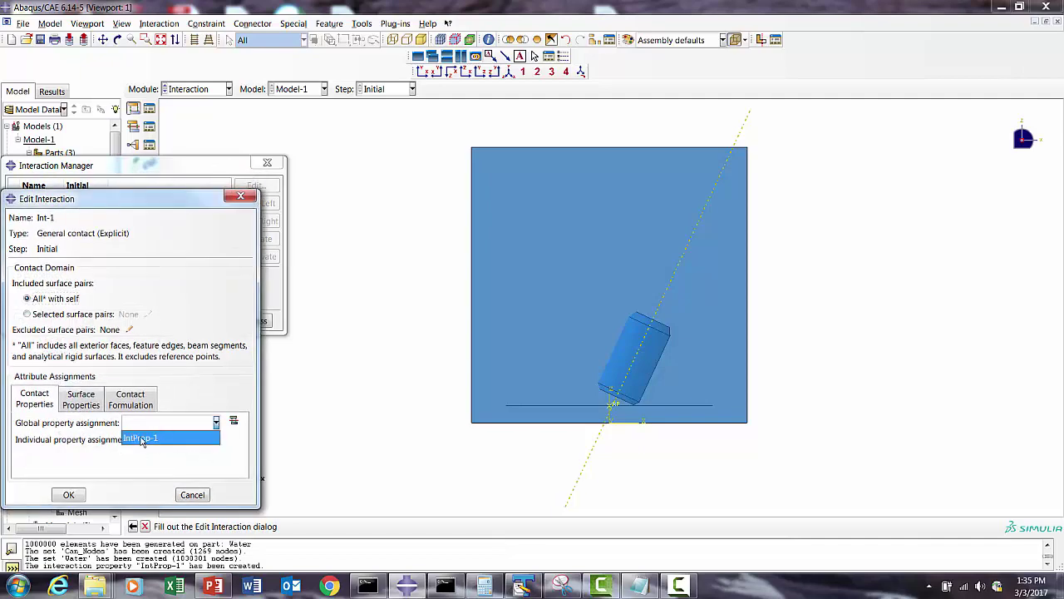
{"action": "left_click", "coordinate": [142, 438]}
{"action": "left_click", "coordinate": [69, 495]}
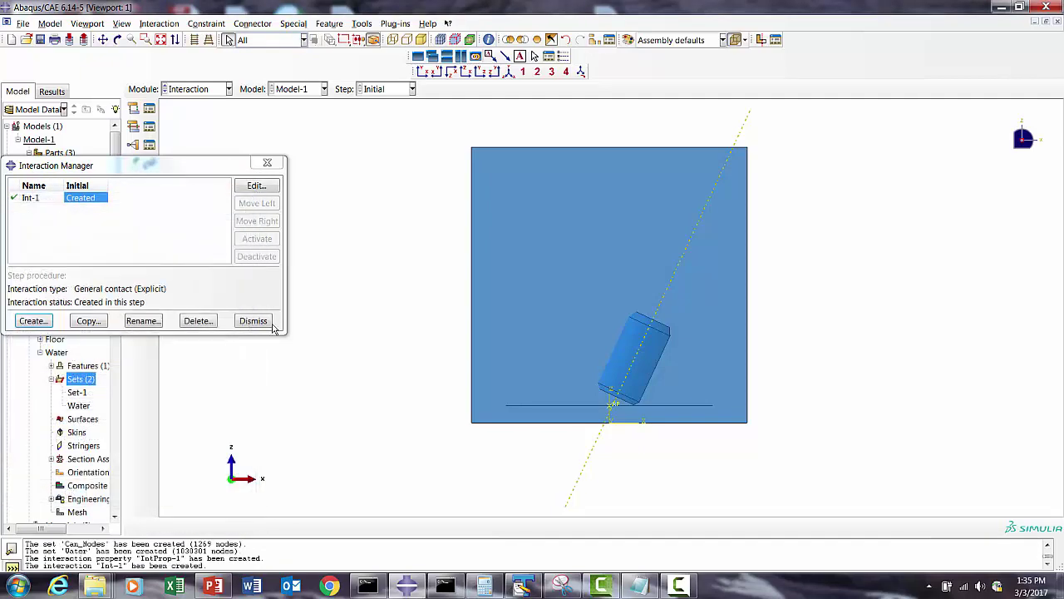
{"action": "left_click", "coordinate": [258, 321]}
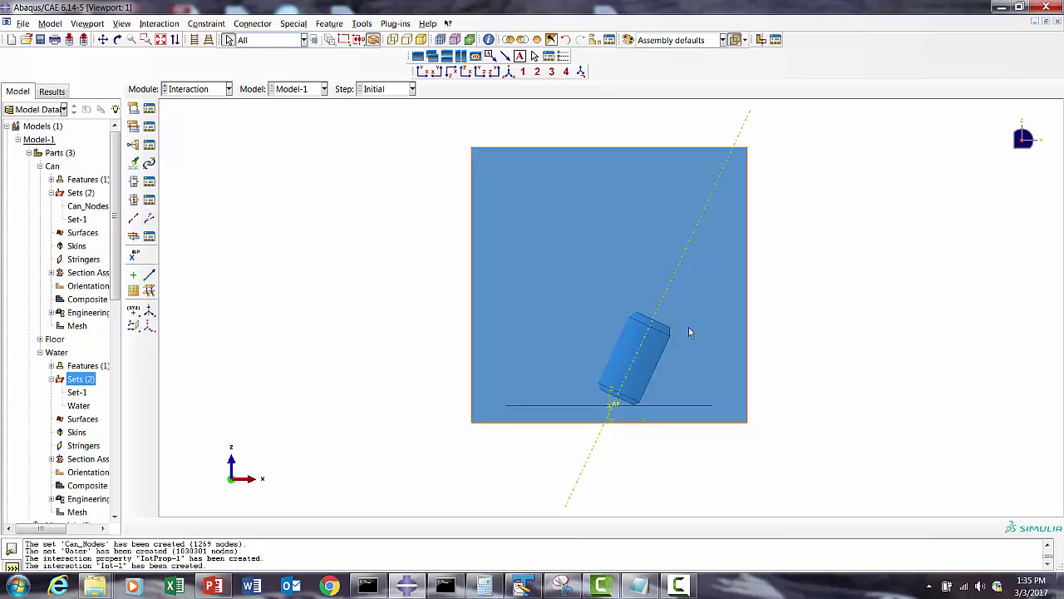
Step: In the Step module, create a Dynamic, Explicit step named Can_Drop after Initial with a time period of 0.05
{"action": "left_click", "coordinate": [193, 92]}
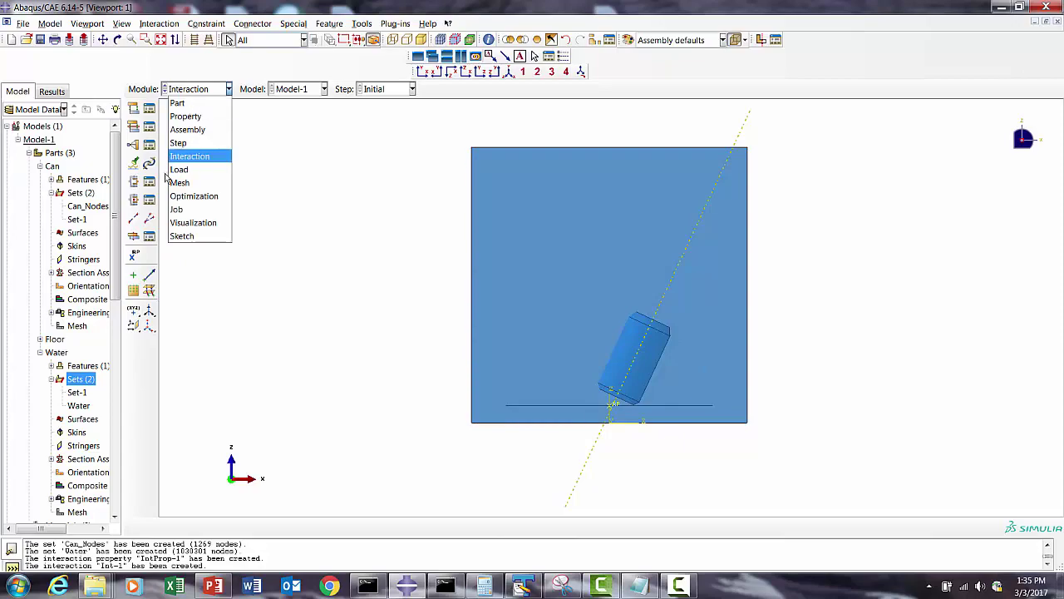
{"action": "left_click", "coordinate": [185, 140]}
{"action": "left_click", "coordinate": [148, 110]}
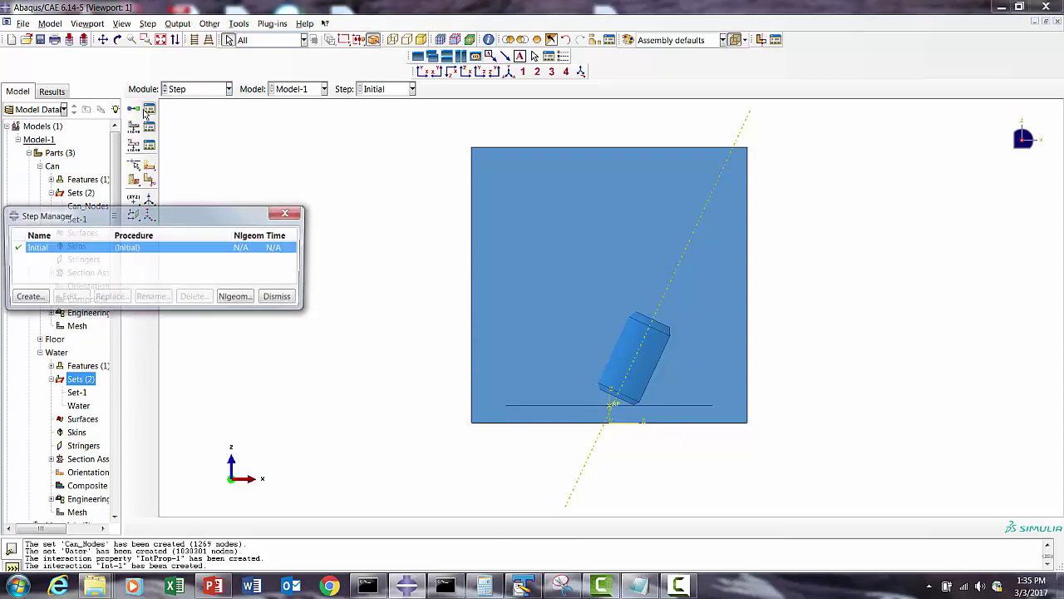
{"action": "left_click", "coordinate": [26, 297]}
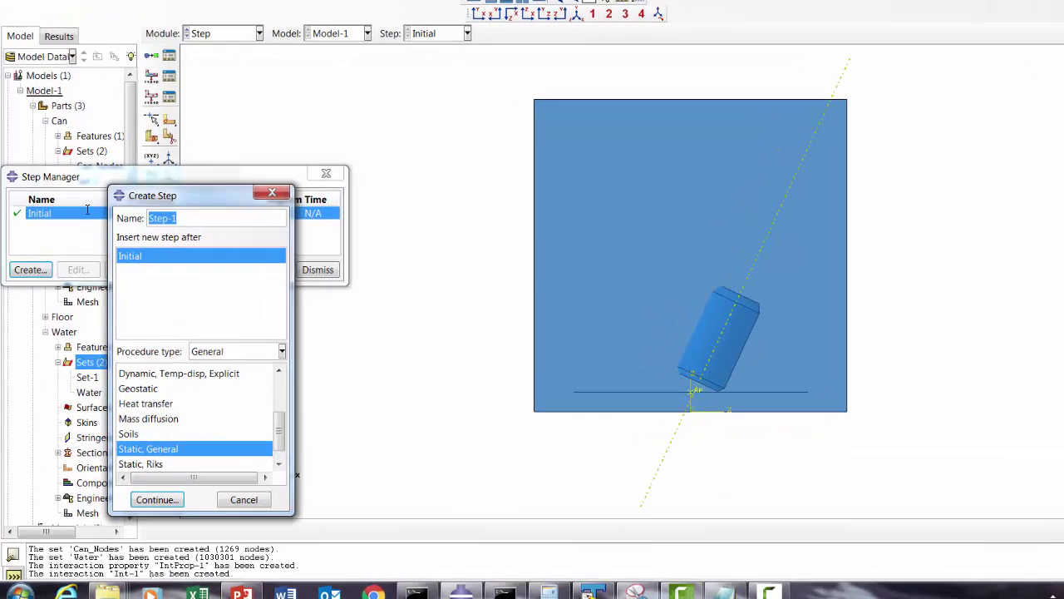
{"action": "type", "text": "Ca"}
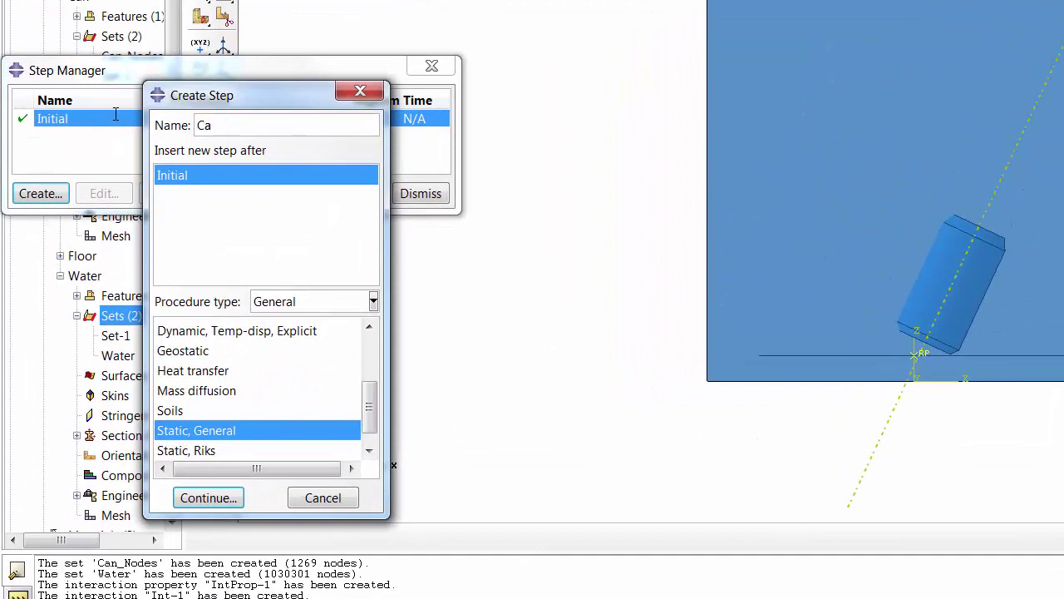
{"action": "type", "text": "n_Drop"}
{"action": "scroll", "coordinate": [366, 408], "scroll_direction": "up", "scroll_amount": 2}
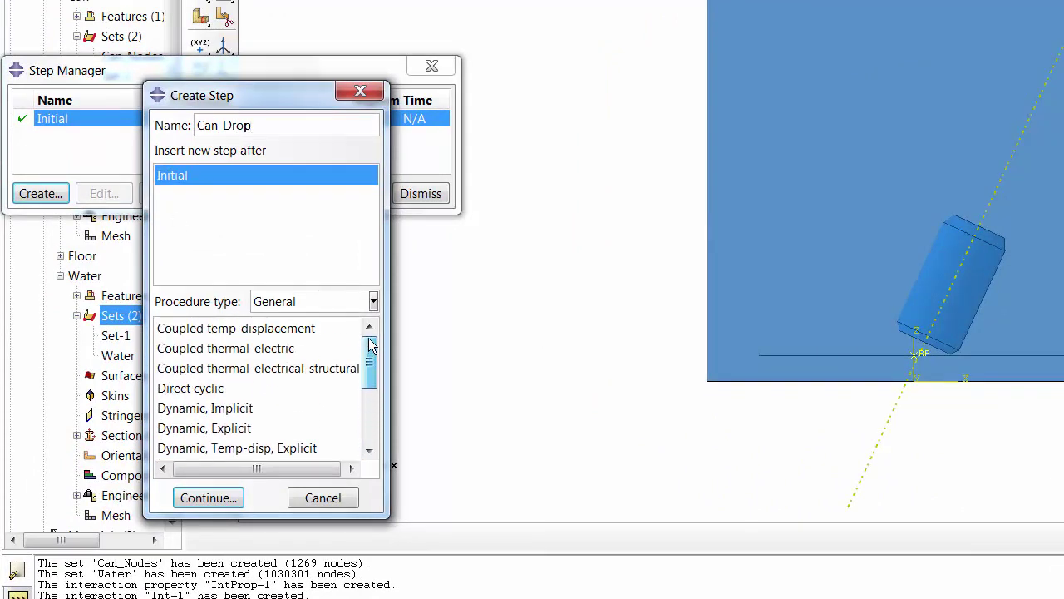
{"action": "left_click", "coordinate": [221, 428]}
{"action": "left_click", "coordinate": [212, 498]}
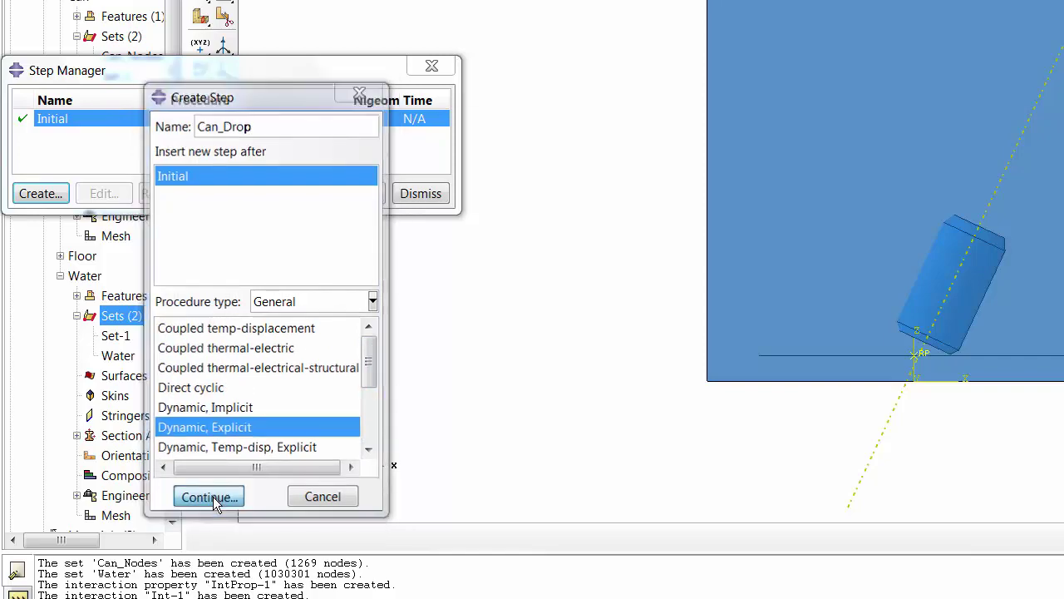
{"action": "left_click_drag", "start_coordinate": [100, 252], "coordinate": [82, 253]}
{"action": "type", "text": "0.05"}
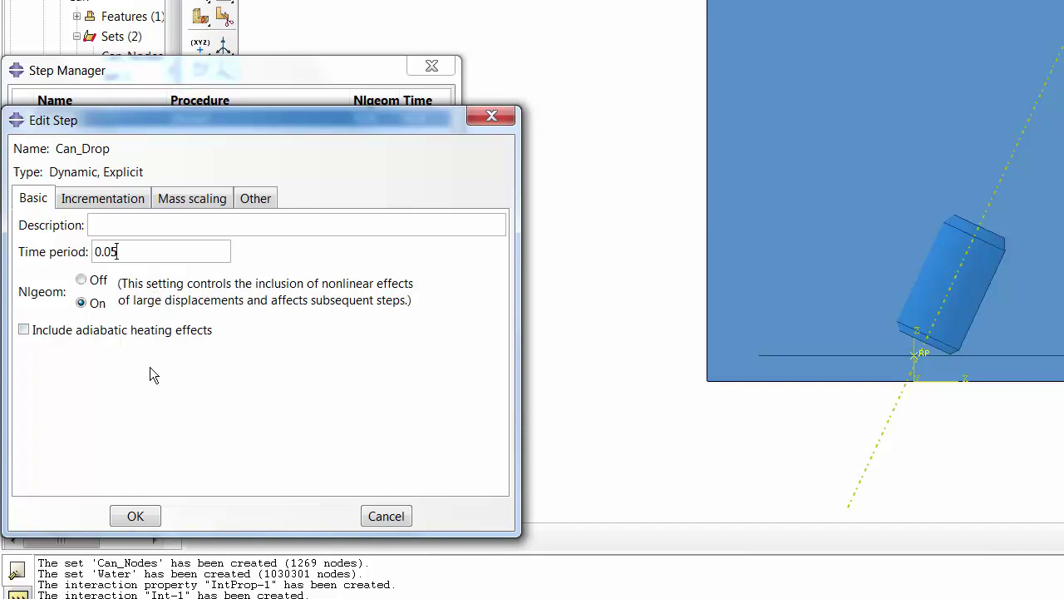
Step: Add semi-automatic mass scaling for the whole model at beginning of step with a target time increment of 1e-06, and save the Can_Drop step
{"action": "left_click", "coordinate": [188, 198]}
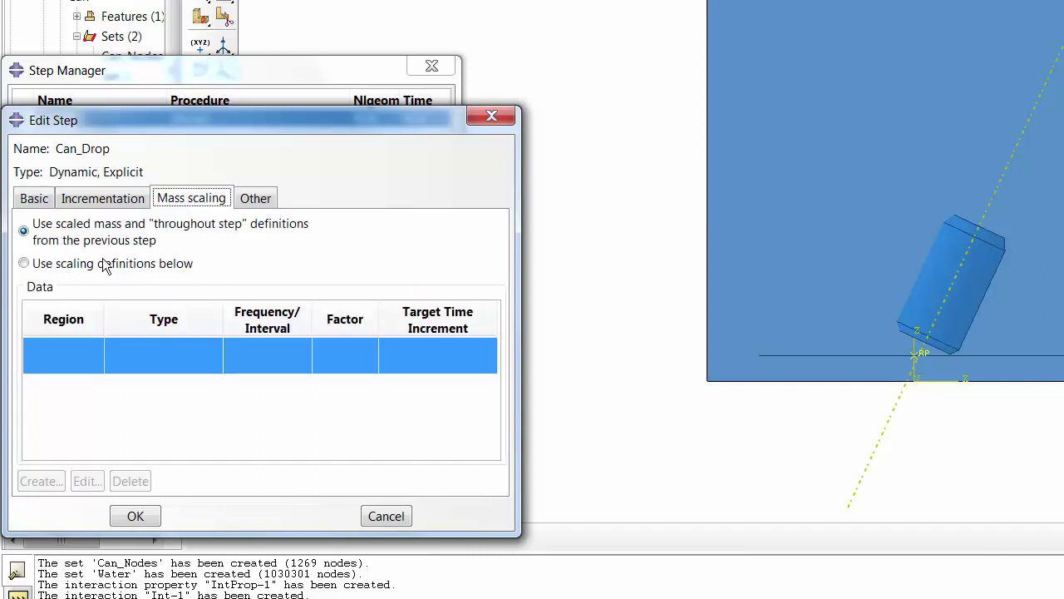
{"action": "left_click", "coordinate": [50, 264]}
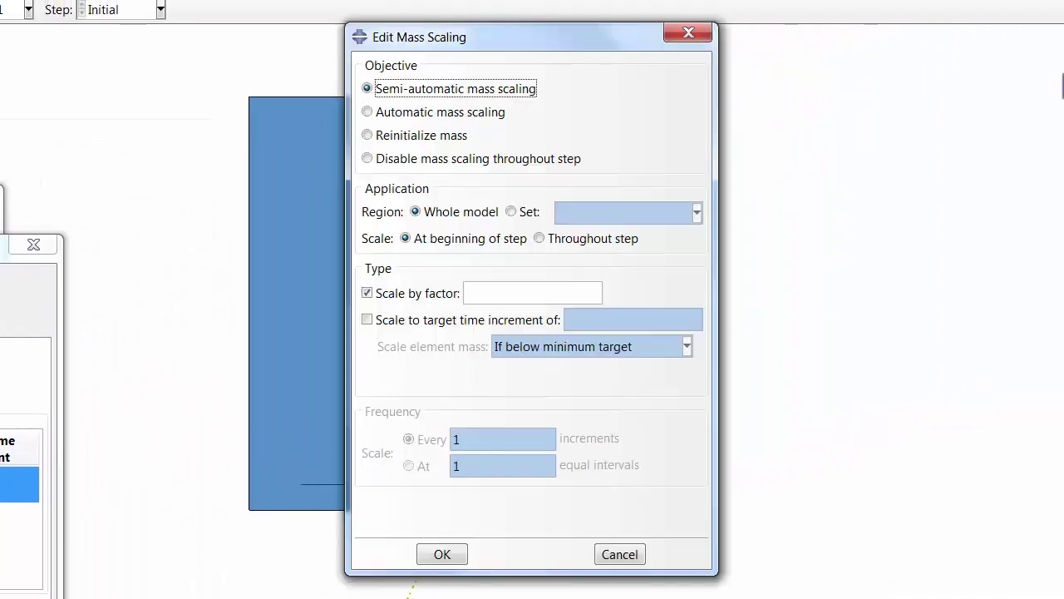
{"action": "left_click", "coordinate": [395, 293]}
{"action": "left_click", "coordinate": [424, 320]}
{"action": "left_click", "coordinate": [388, 294]}
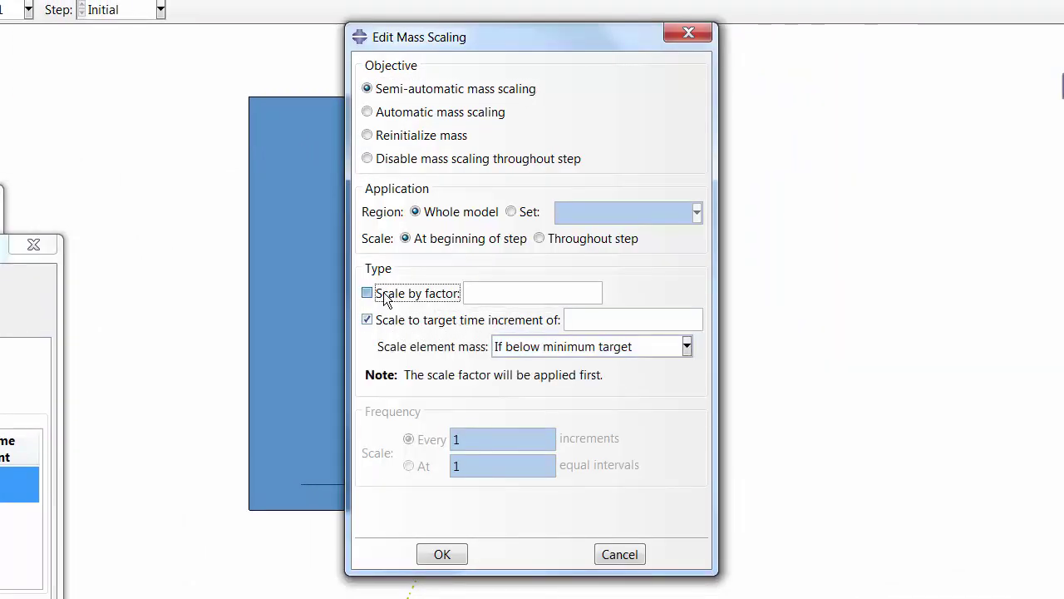
{"action": "left_click", "coordinate": [608, 326]}
{"action": "type", "text": "1e"}
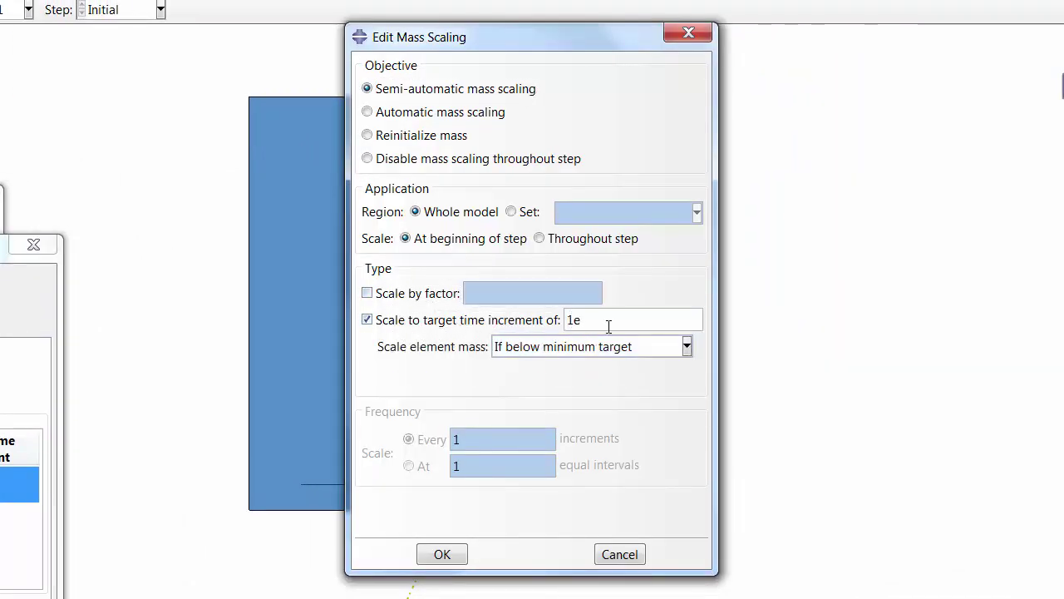
{"action": "type", "text": "-06"}
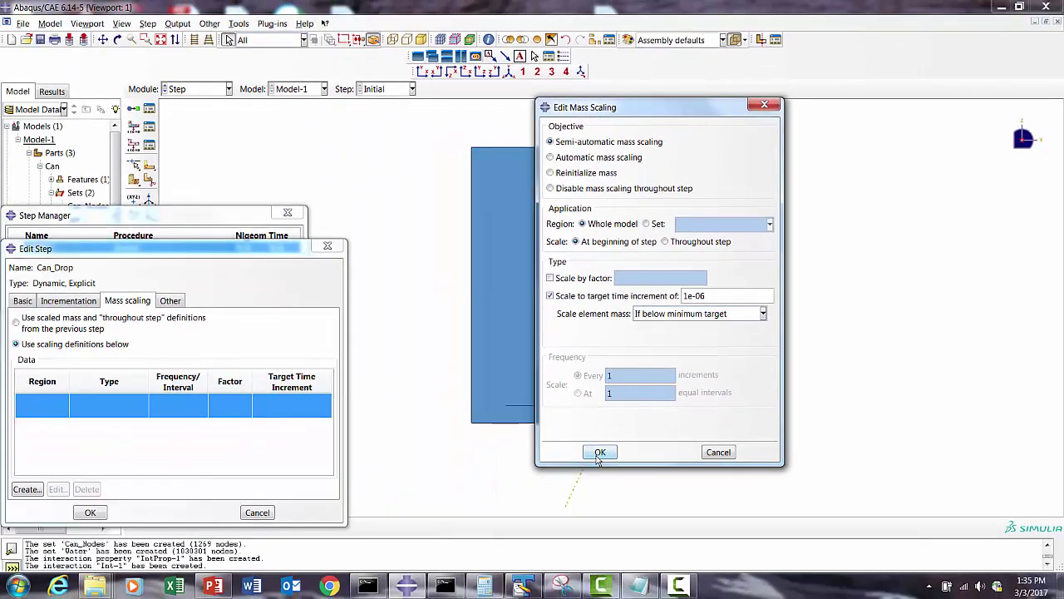
{"action": "left_click", "coordinate": [515, 506]}
{"action": "left_click", "coordinate": [90, 512]}
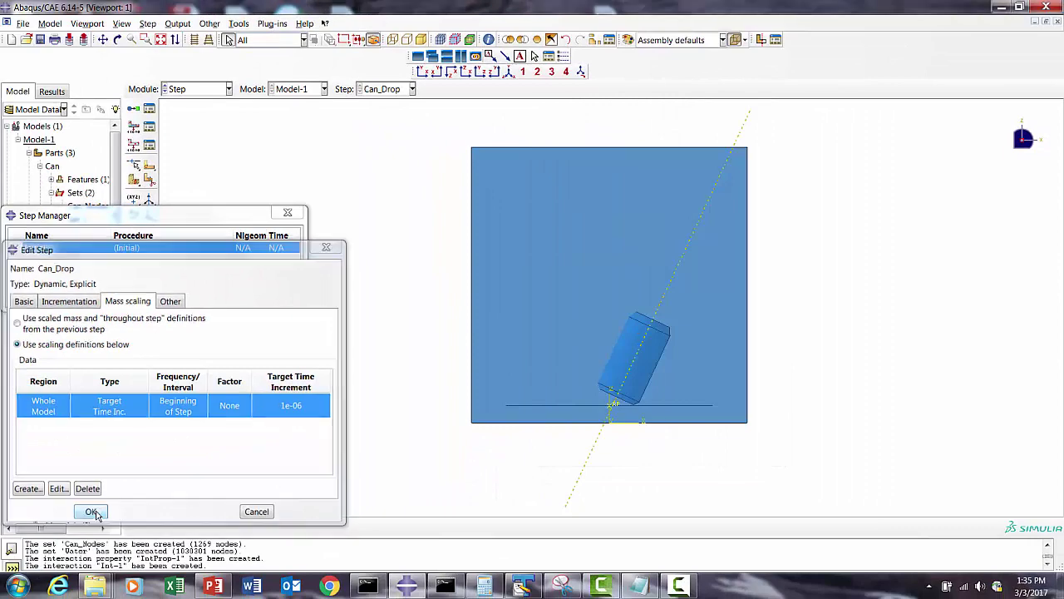
{"action": "left_click", "coordinate": [288, 302]}
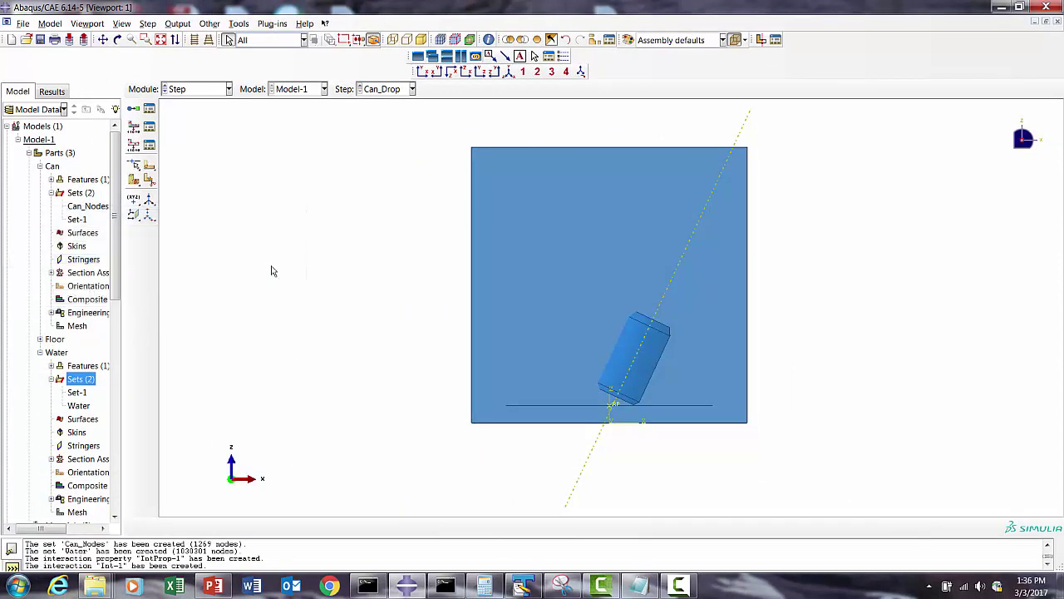
Step: In the Load module, create a mechanical Gravity load named Gravity in the Can_Drop step
{"action": "left_click", "coordinate": [188, 92]}
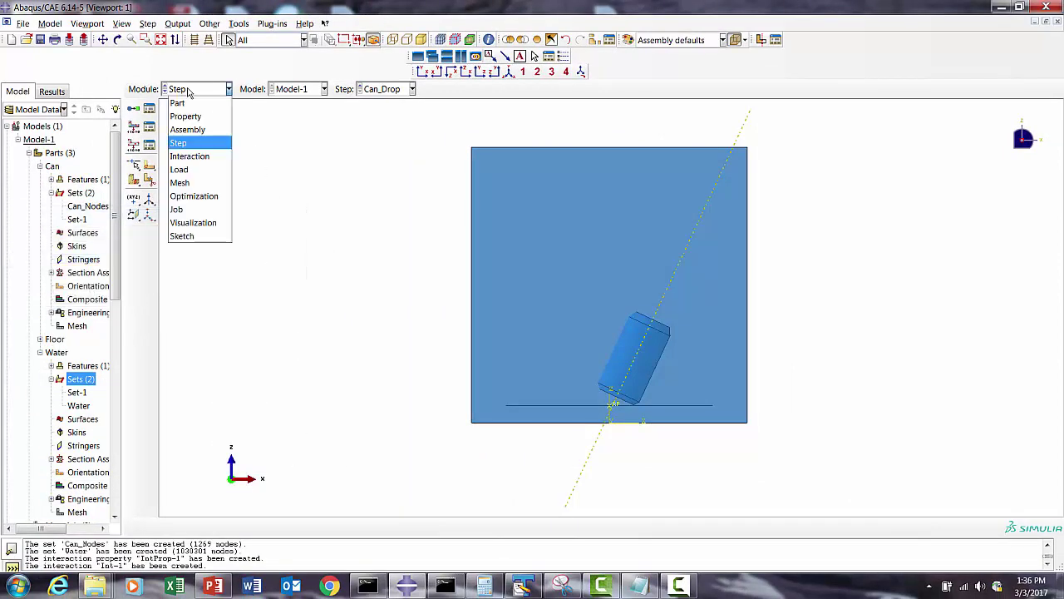
{"action": "left_click", "coordinate": [183, 169]}
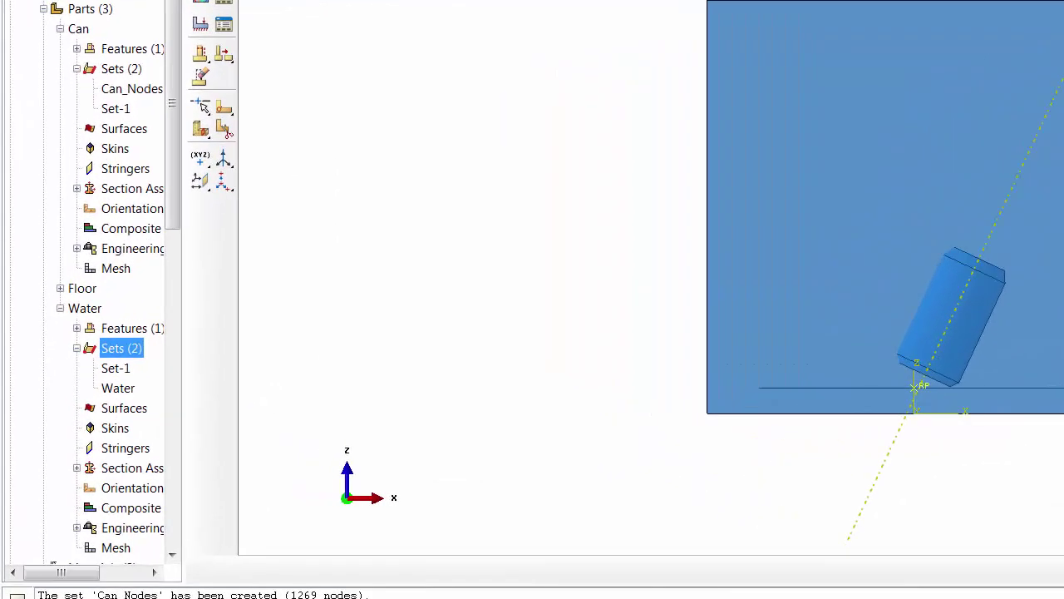
{"action": "left_click", "coordinate": [149, 108]}
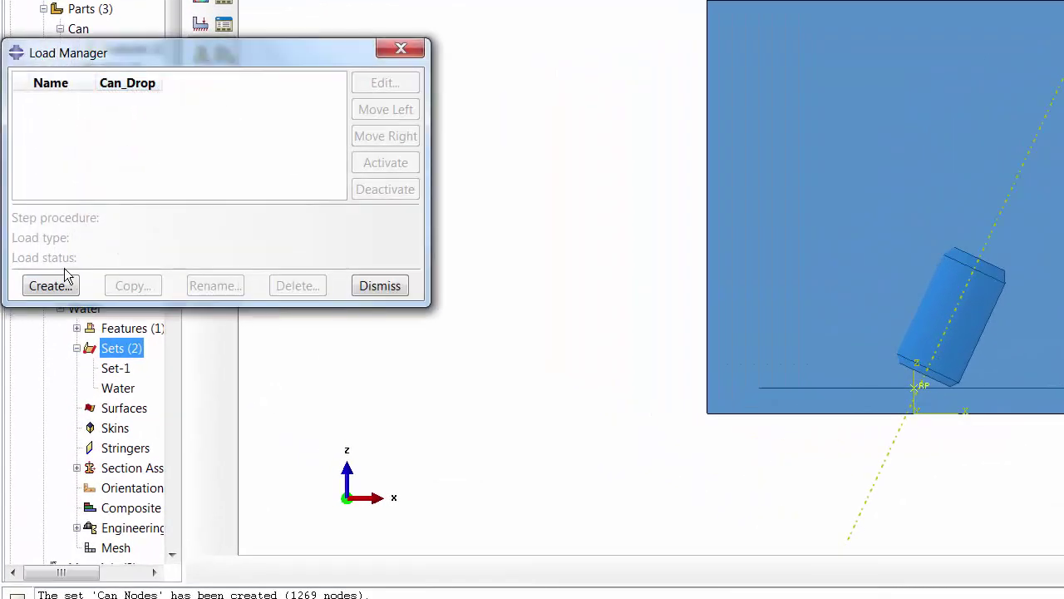
{"action": "left_click", "coordinate": [61, 285]}
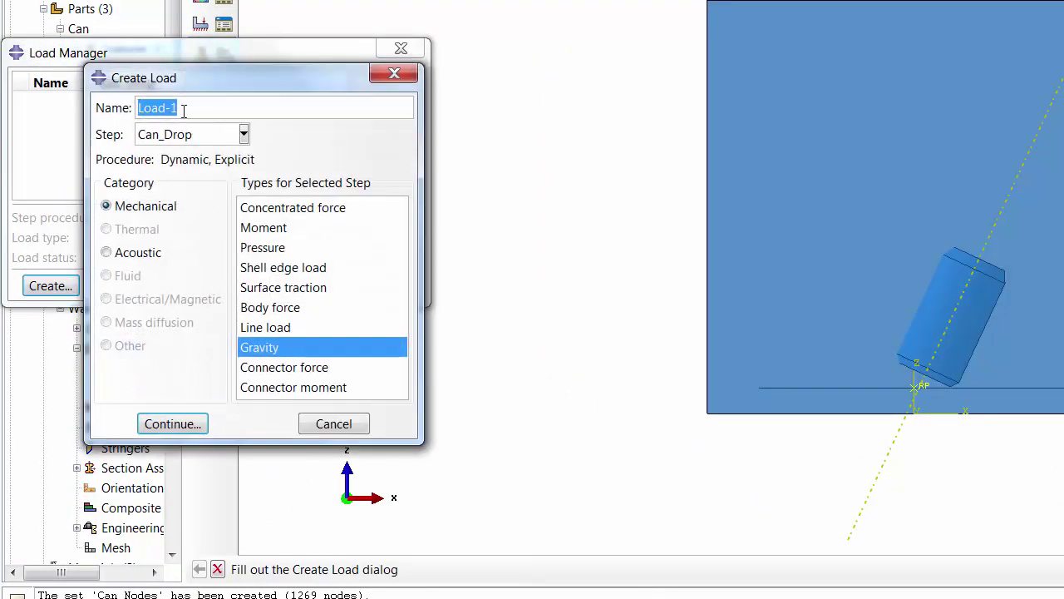
{"action": "type", "text": "Grav"}
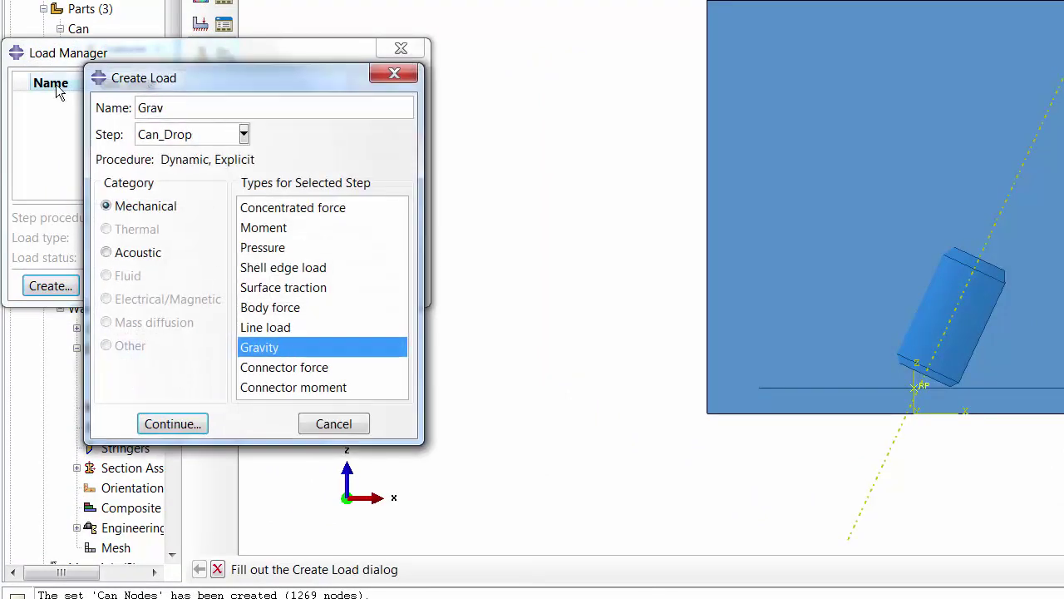
{"action": "type", "text": "ity"}
{"action": "left_click", "coordinate": [171, 424]}
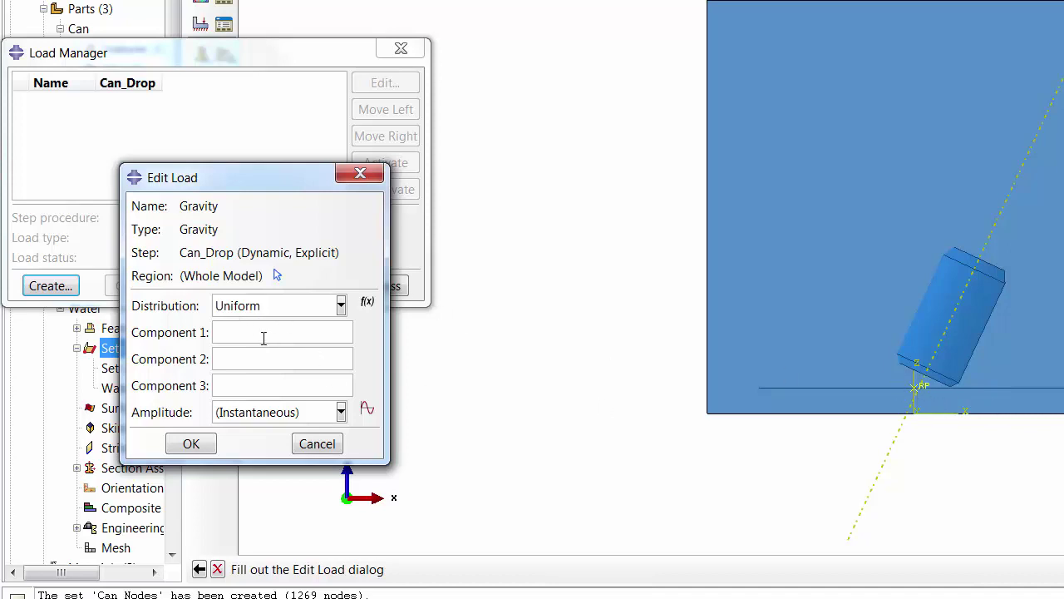
Step: Set the gravity load's components 1 and 2 to 0 and component 3 to -9810, and close the load manager
{"action": "left_click", "coordinate": [263, 339]}
{"action": "type", "text": "0"}
{"action": "left_click", "coordinate": [292, 356]}
{"action": "type", "text": "0"}
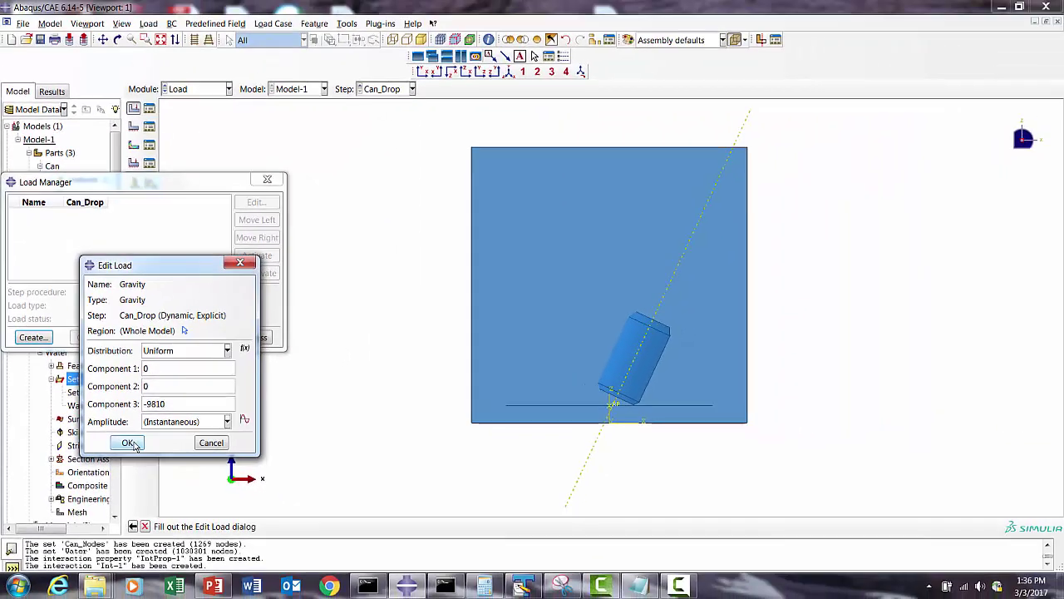
{"action": "left_click", "coordinate": [190, 443]}
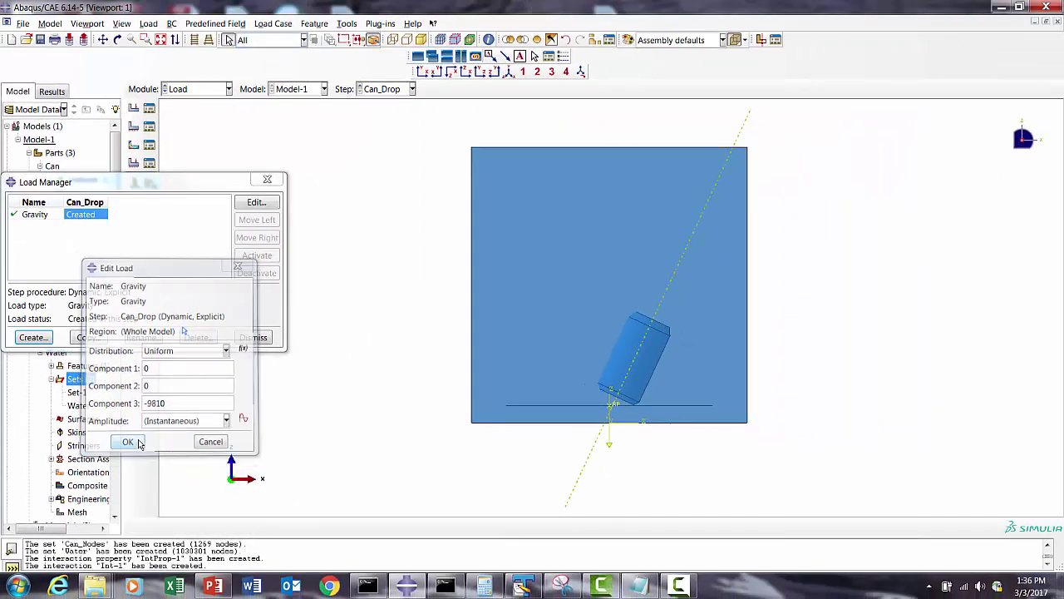
{"action": "left_click", "coordinate": [252, 338]}
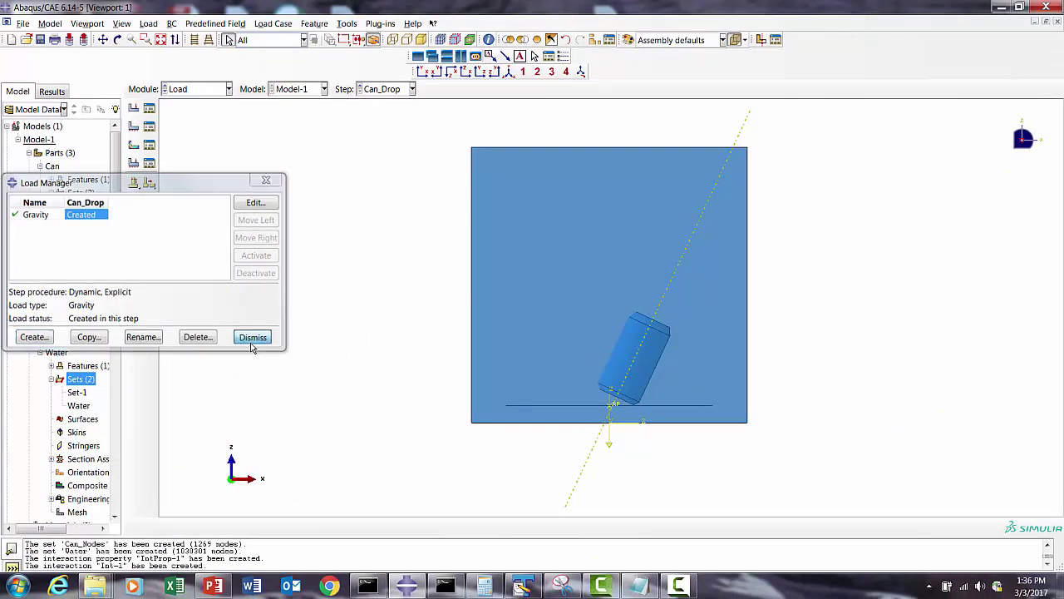
{"action": "left_click", "coordinate": [197, 90]}
{"action": "left_click", "coordinate": [181, 171]}
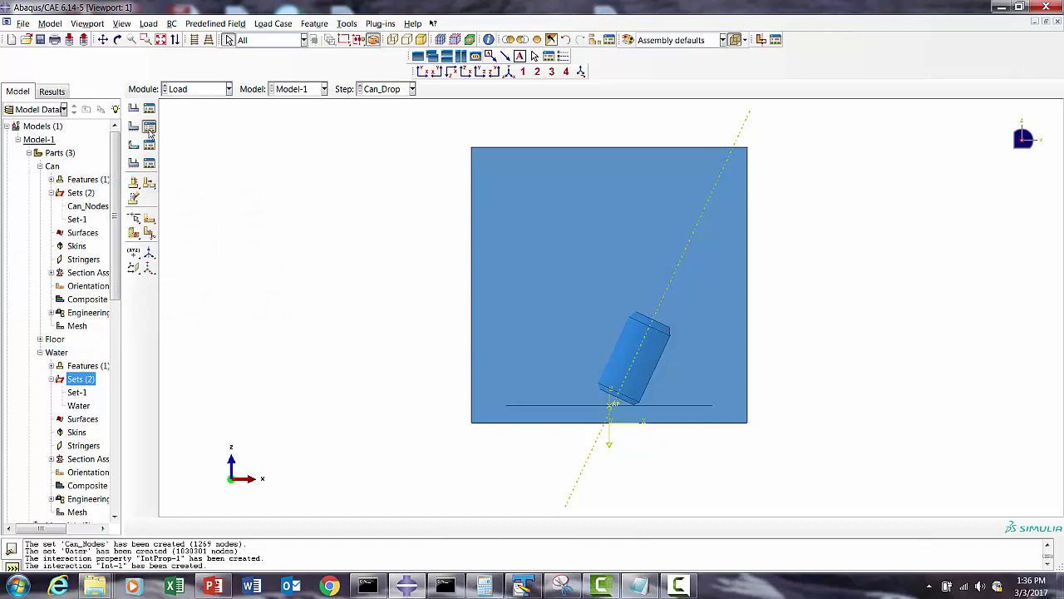
{"action": "left_click", "coordinate": [150, 128]}
{"action": "left_click", "coordinate": [34, 254]}
{"action": "left_click", "coordinate": [68, 154]}
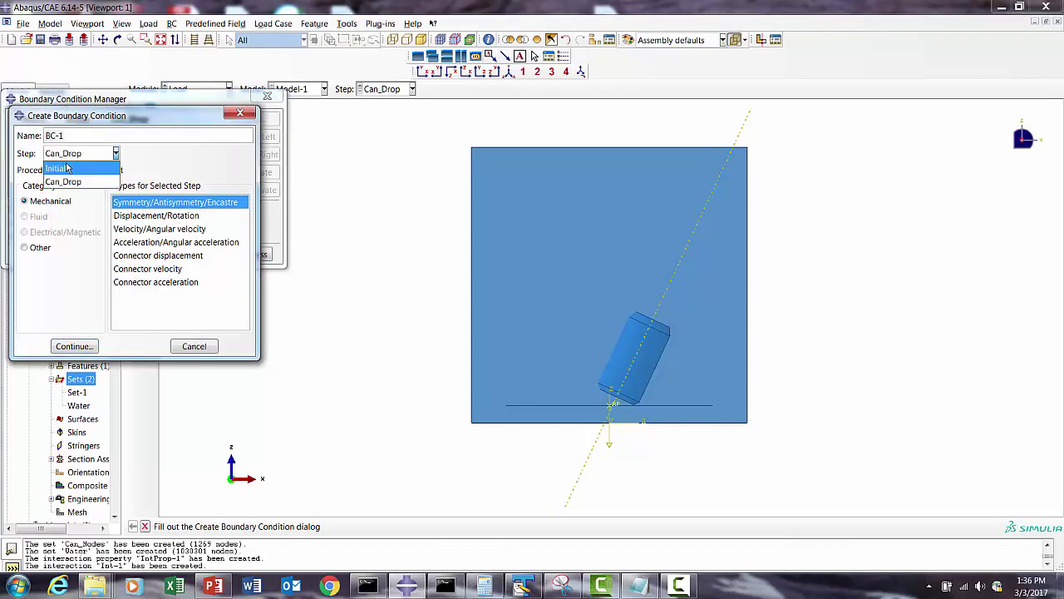
{"action": "left_click", "coordinate": [68, 168]}
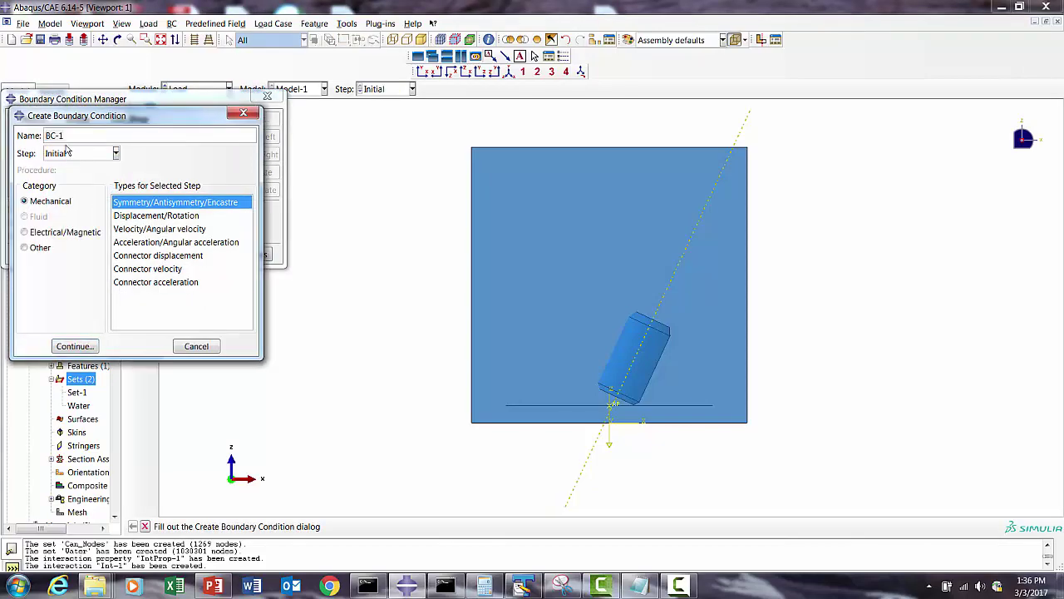
{"action": "left_click", "coordinate": [198, 345]}
{"action": "left_click", "coordinate": [255, 253]}
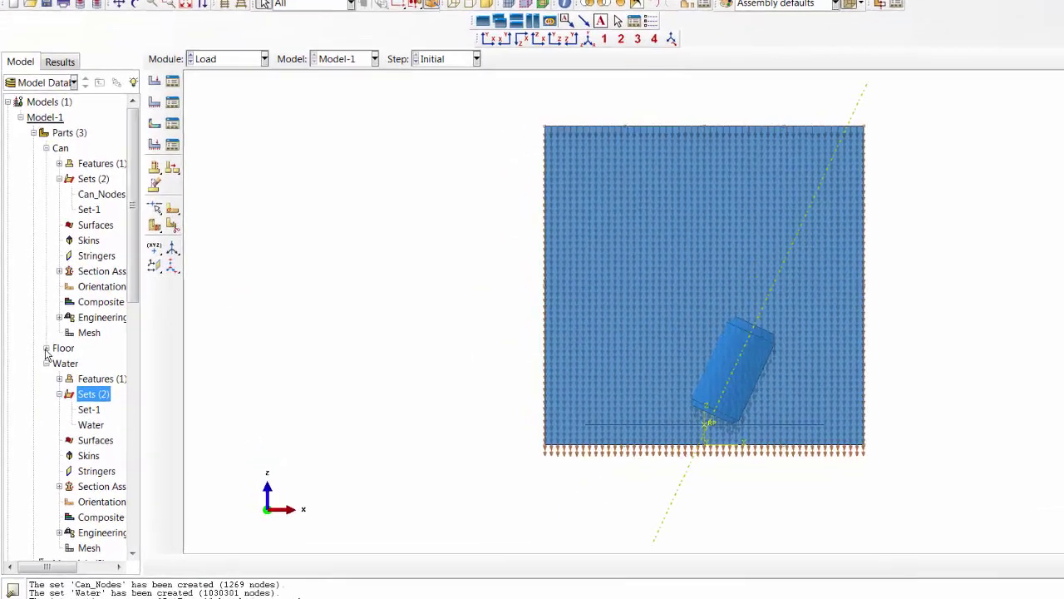
Step: Create a geometry set named RP on the Floor part from its reference point
{"action": "left_click", "coordinate": [40, 338]}
{"action": "left_click", "coordinate": [74, 366]}
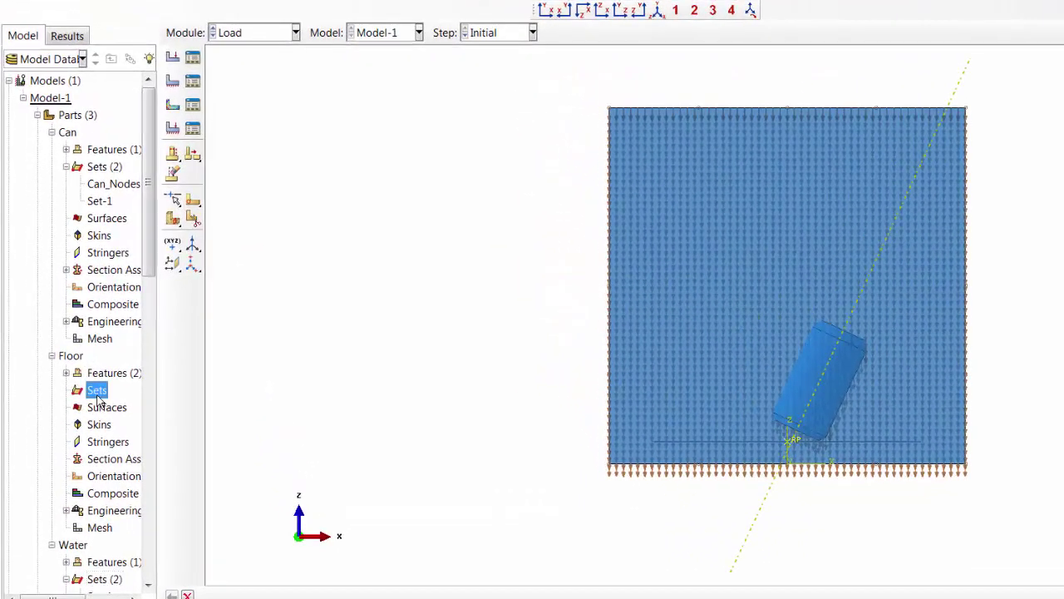
{"action": "right_click", "coordinate": [97, 396]}
{"action": "left_click", "coordinate": [140, 423]}
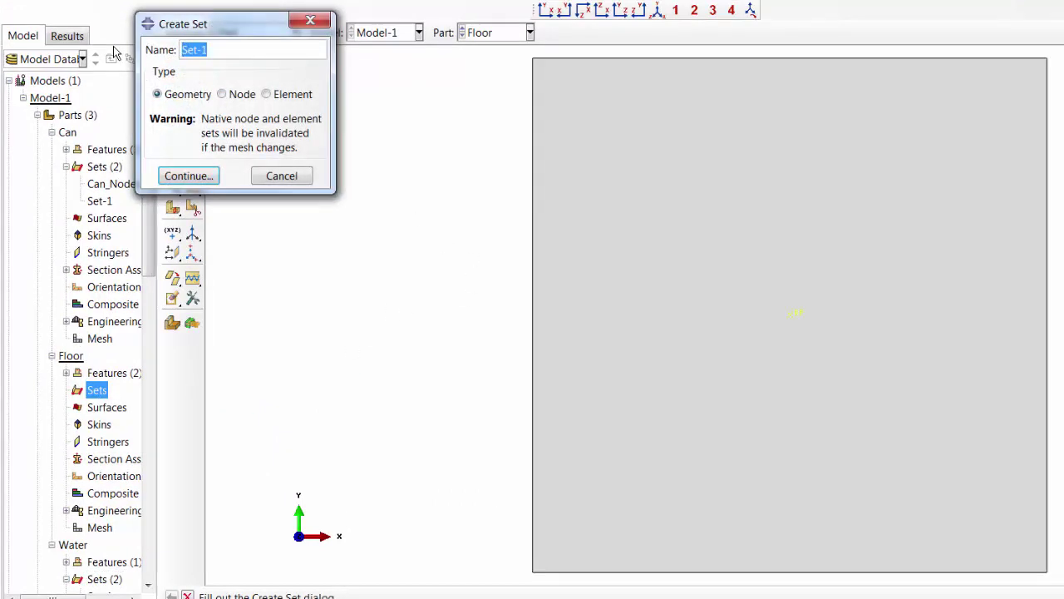
{"action": "type", "text": "RP"}
{"action": "left_click", "coordinate": [188, 176]}
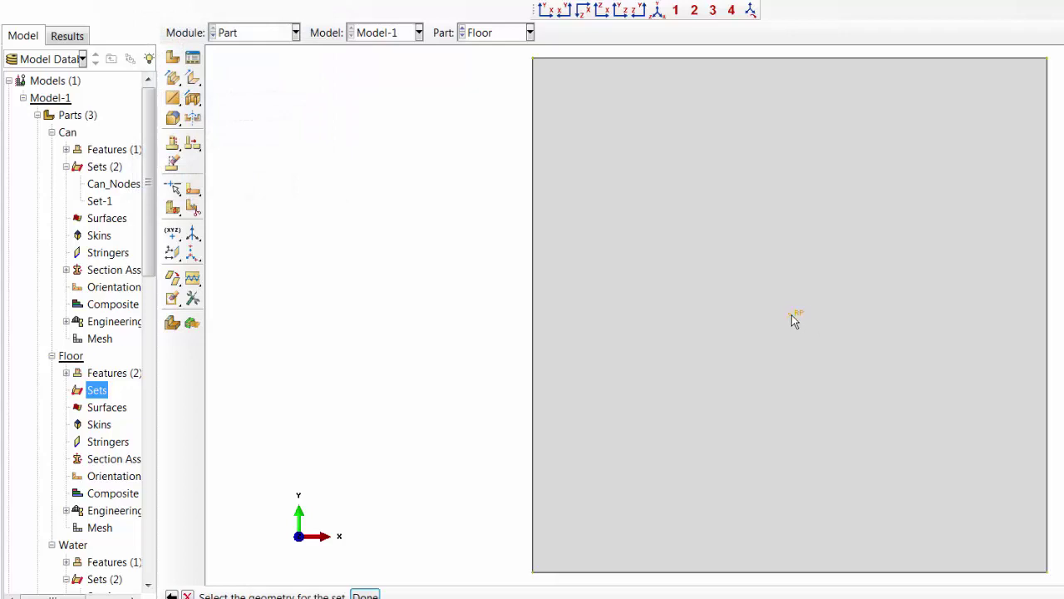
{"action": "left_click", "coordinate": [366, 595]}
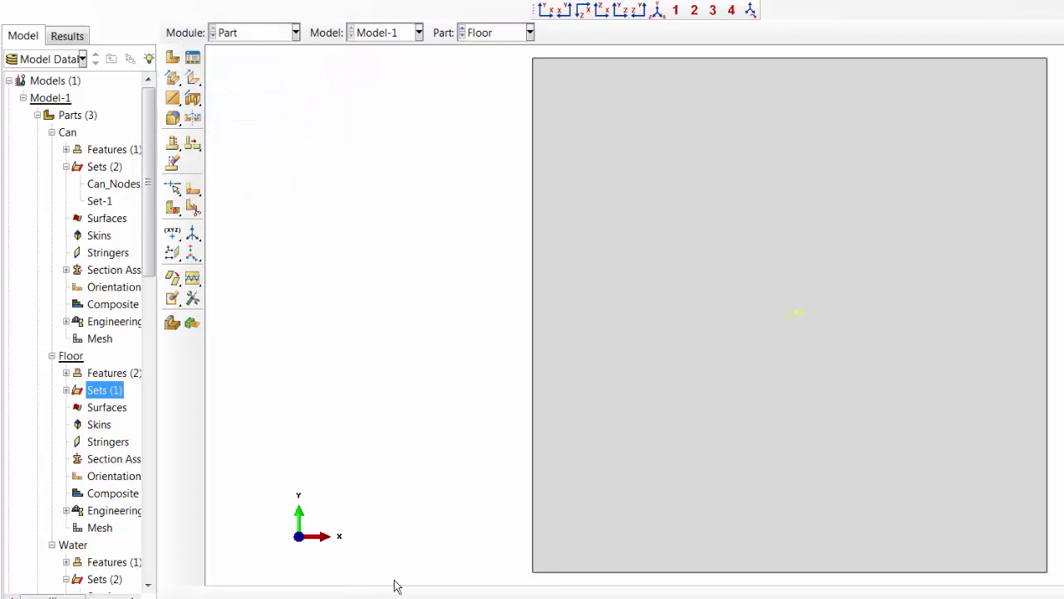
Step: In the Load module, create a Symmetry/Antisymmetry/Encastre boundary condition in the Initial step that applies ENCASTRE to Floor-1.RP, and close the manager
{"action": "left_click", "coordinate": [245, 34]}
{"action": "left_click", "coordinate": [232, 137]}
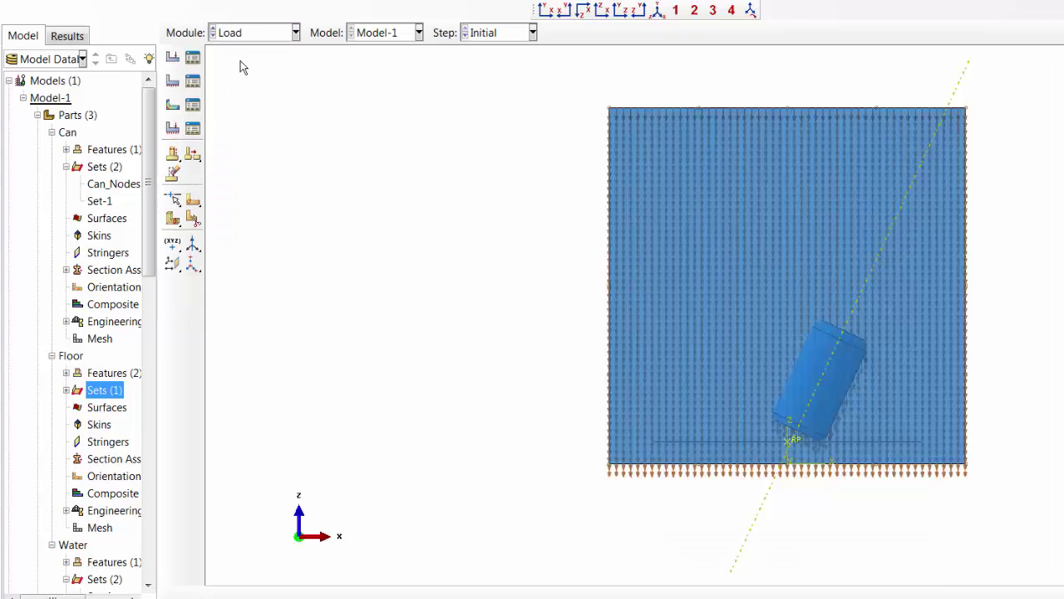
{"action": "left_click", "coordinate": [192, 81]}
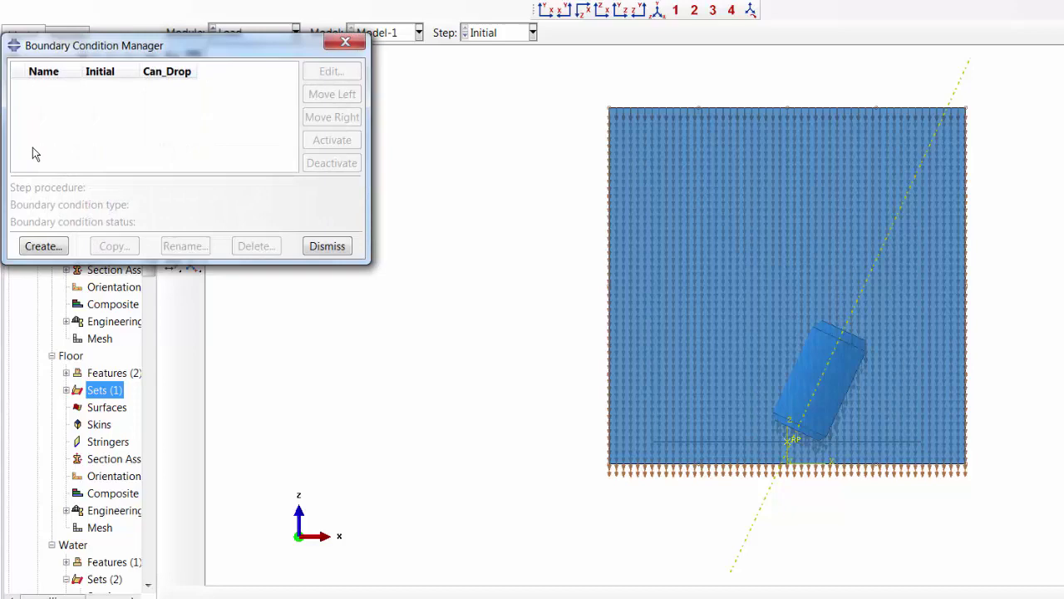
{"action": "left_click", "coordinate": [39, 246]}
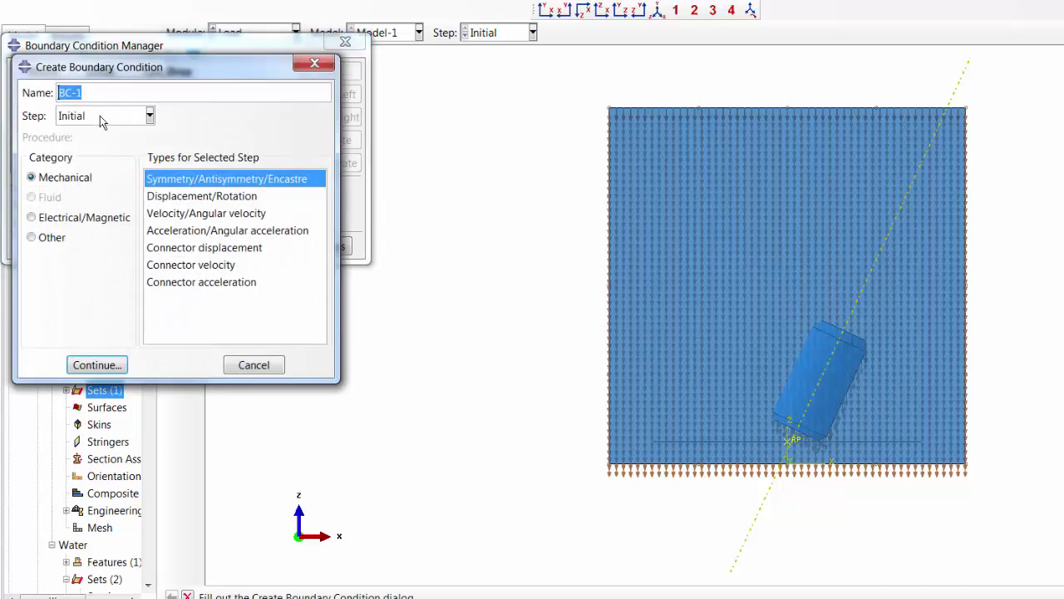
{"action": "left_click", "coordinate": [95, 370]}
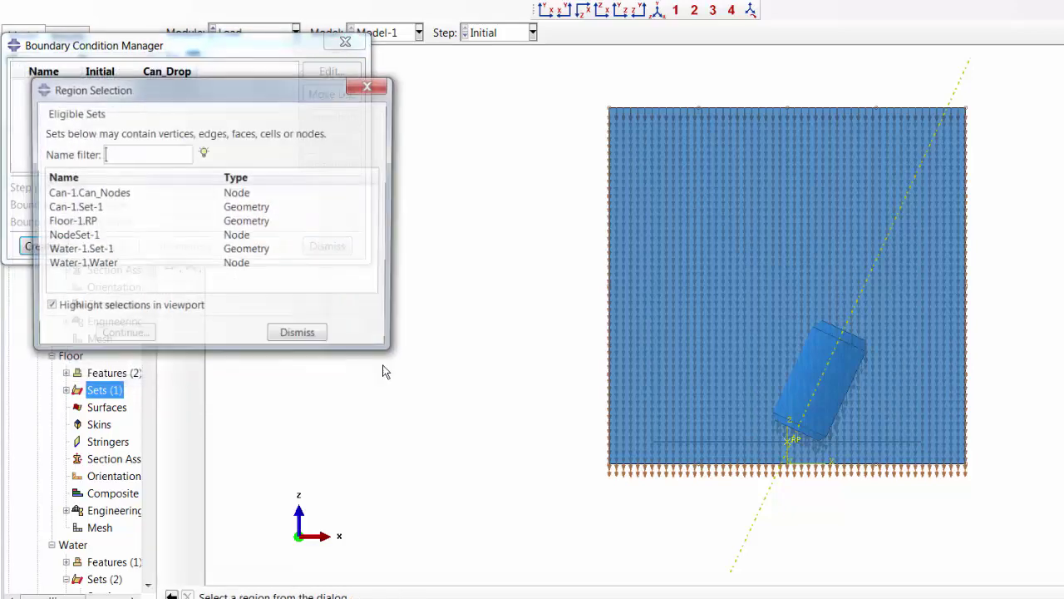
{"action": "left_click", "coordinate": [79, 222]}
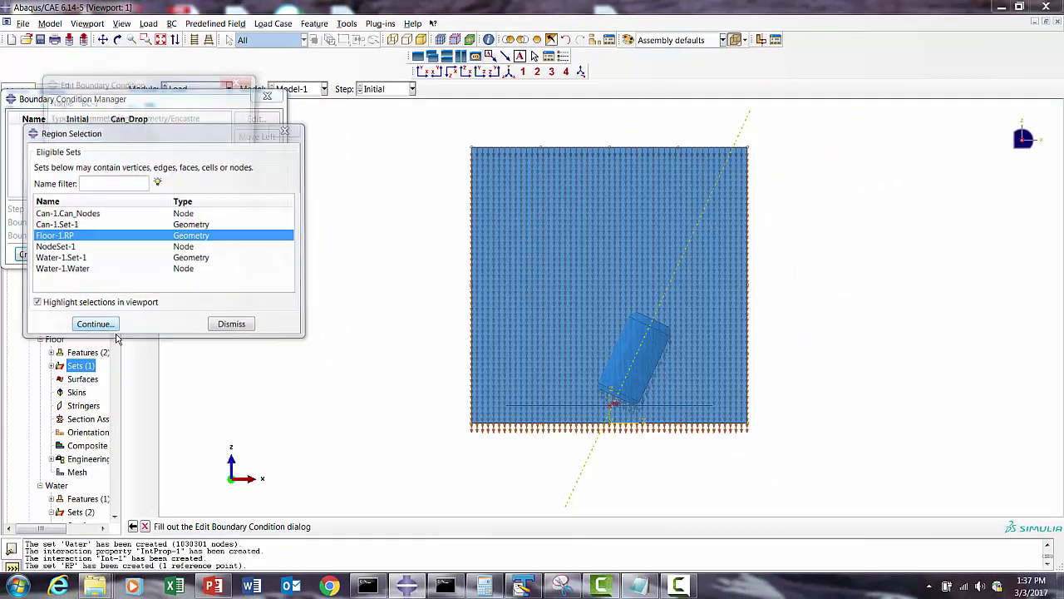
{"action": "left_click", "coordinate": [108, 331]}
{"action": "left_click", "coordinate": [104, 291]}
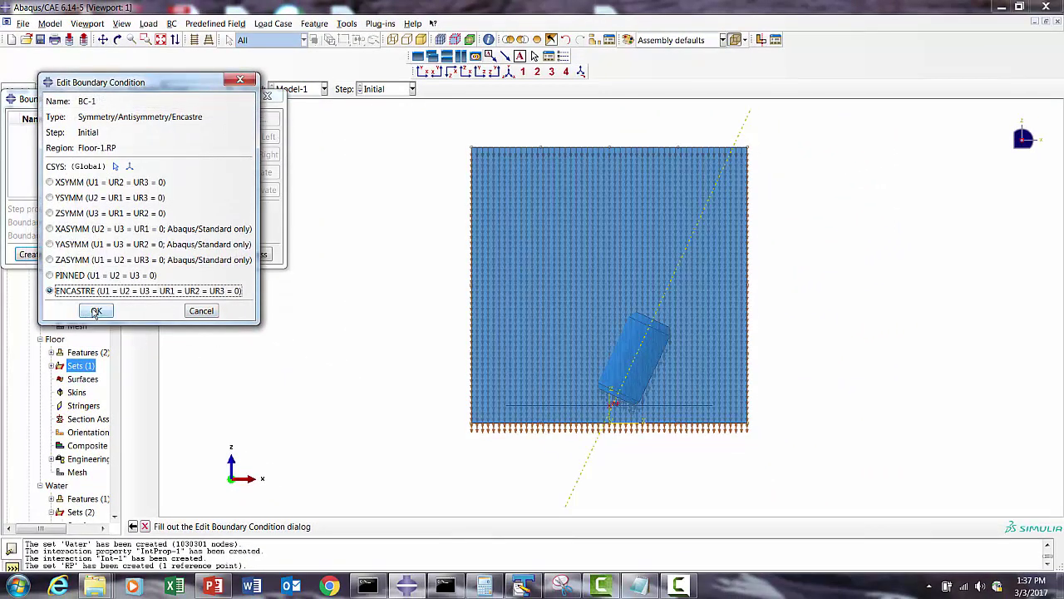
{"action": "left_click", "coordinate": [96, 310]}
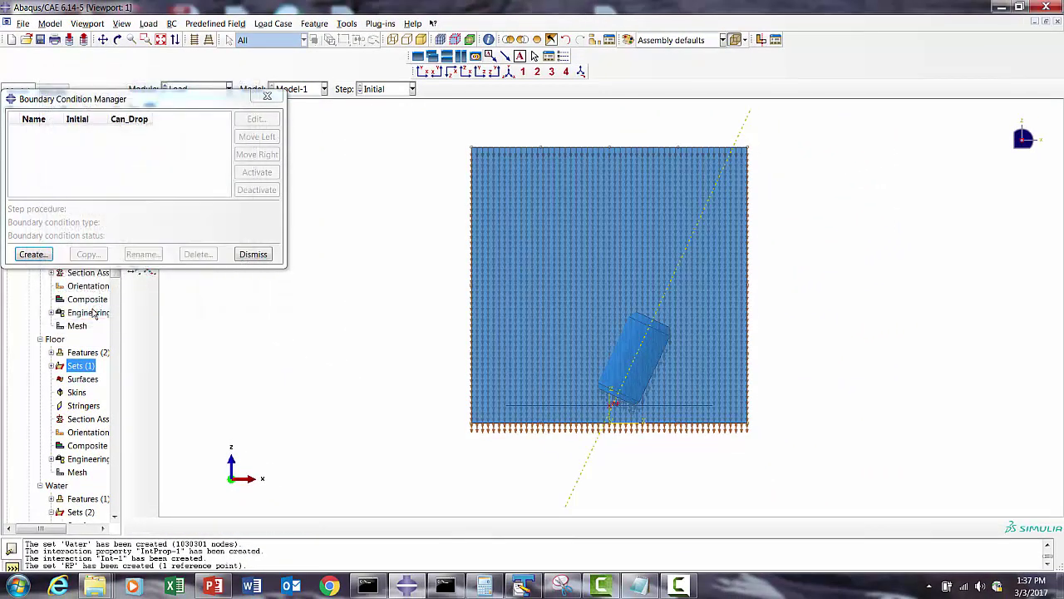
{"action": "left_click", "coordinate": [252, 254]}
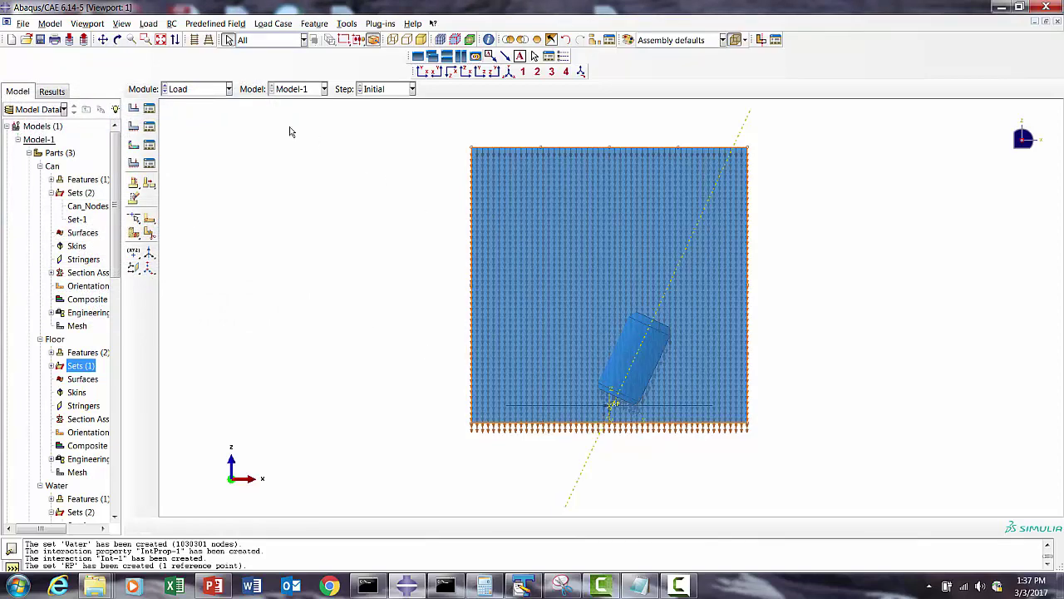
{"action": "left_click", "coordinate": [117, 40]}
{"action": "mouse_move", "coordinate": [603, 319]}
{"action": "left_mouse_down"}
{"action": "mouse_move", "coordinate": [689, 357]}
{"action": "mouse_move", "coordinate": [672, 351]}
{"action": "left_mouse_up"}
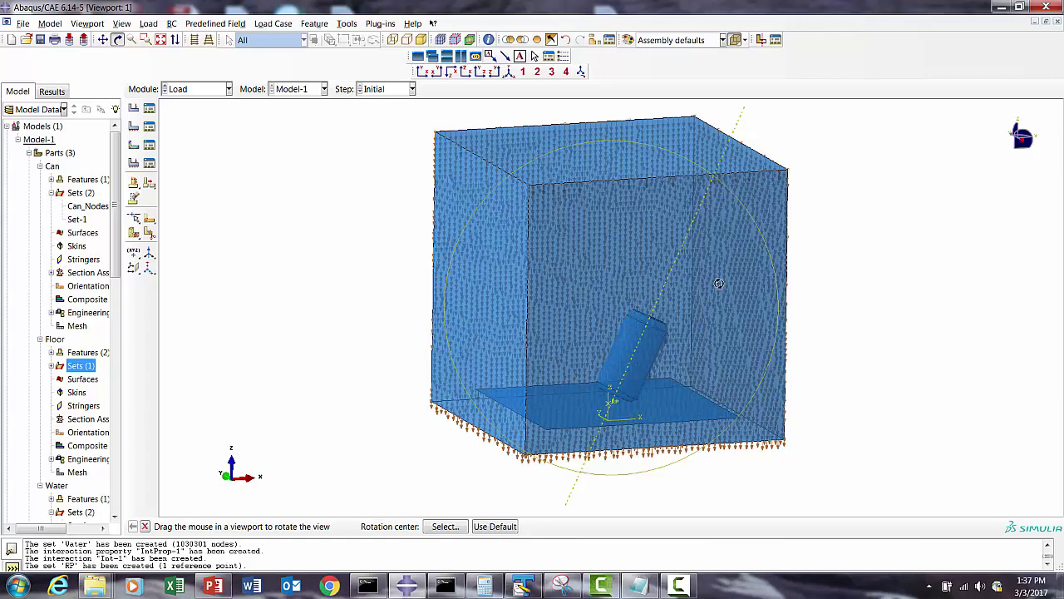
{"action": "left_click_drag", "start_coordinate": [645, 339], "coordinate": [703, 373]}
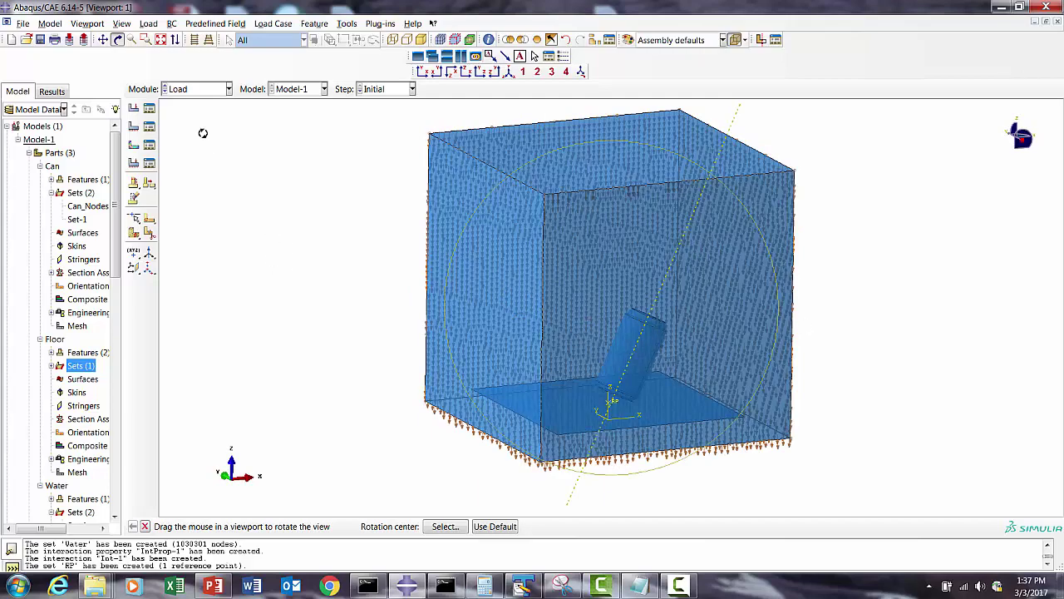
Step: Save the model database as CEL_Can2.cae in the Abaqus_Acumen\CEL_Can2 folder
{"action": "left_click", "coordinate": [23, 23]}
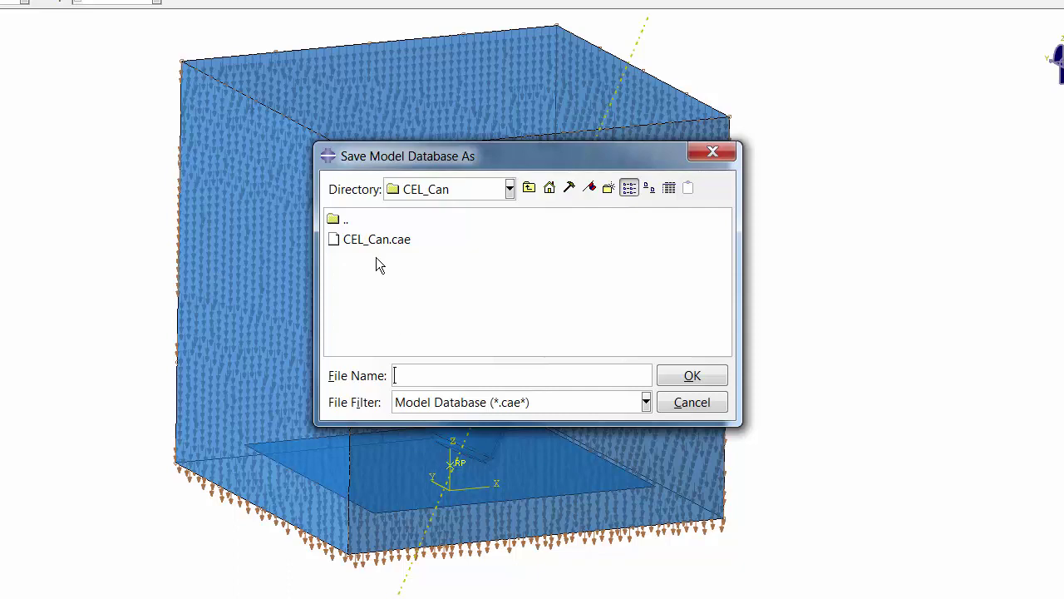
{"action": "left_click", "coordinate": [375, 240]}
{"action": "left_click", "coordinate": [529, 188]}
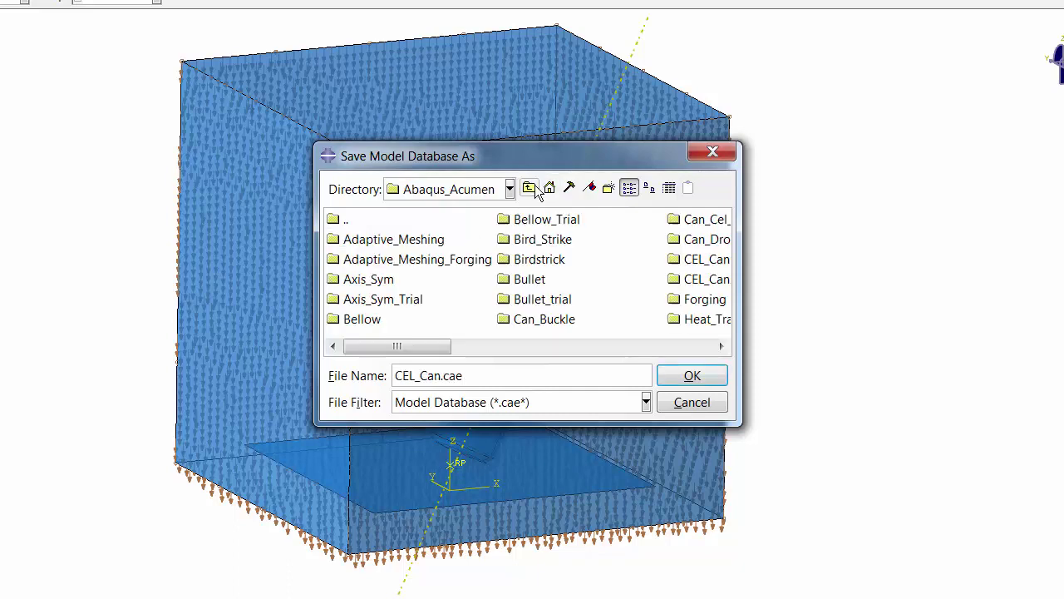
{"action": "left_click", "coordinate": [559, 346]}
{"action": "left_click_drag", "start_coordinate": [538, 356], "coordinate": [513, 351]}
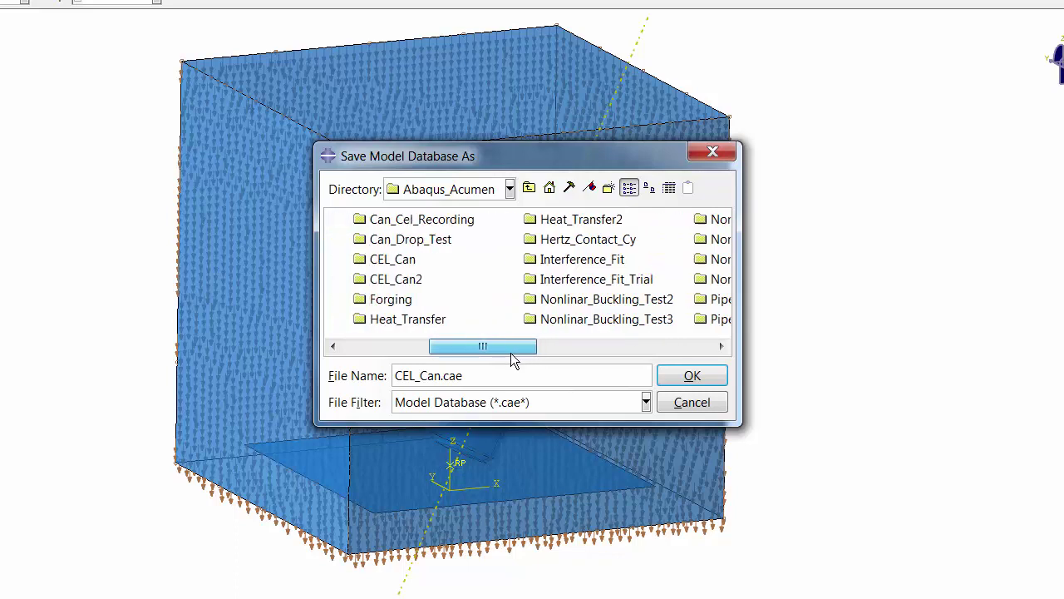
{"action": "left_click", "coordinate": [398, 283]}
{"action": "double_click", "coordinate": [400, 281]}
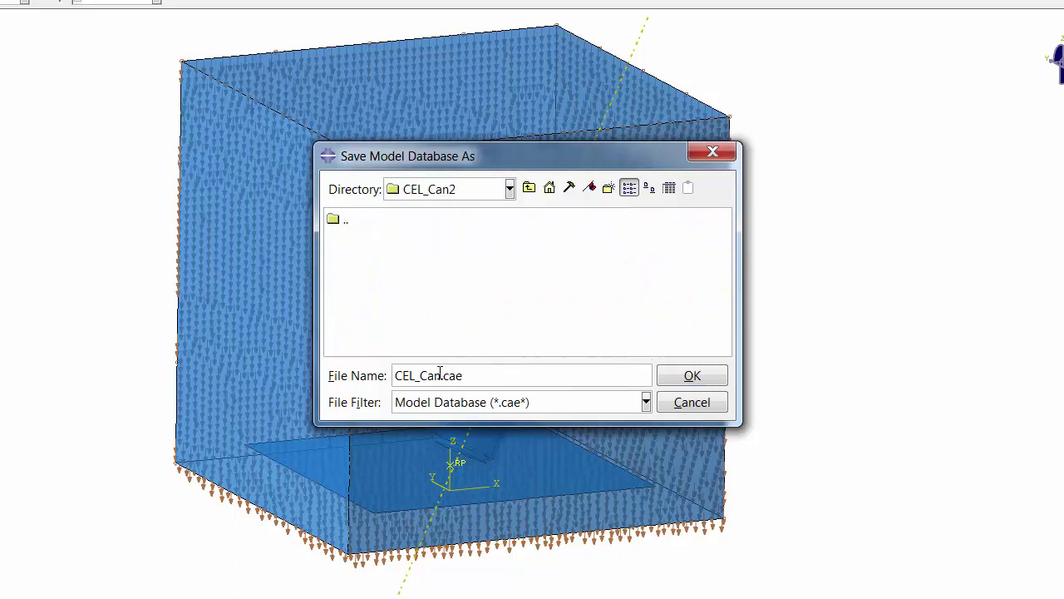
{"action": "type", "text": "2"}
{"action": "left_click", "coordinate": [674, 382]}
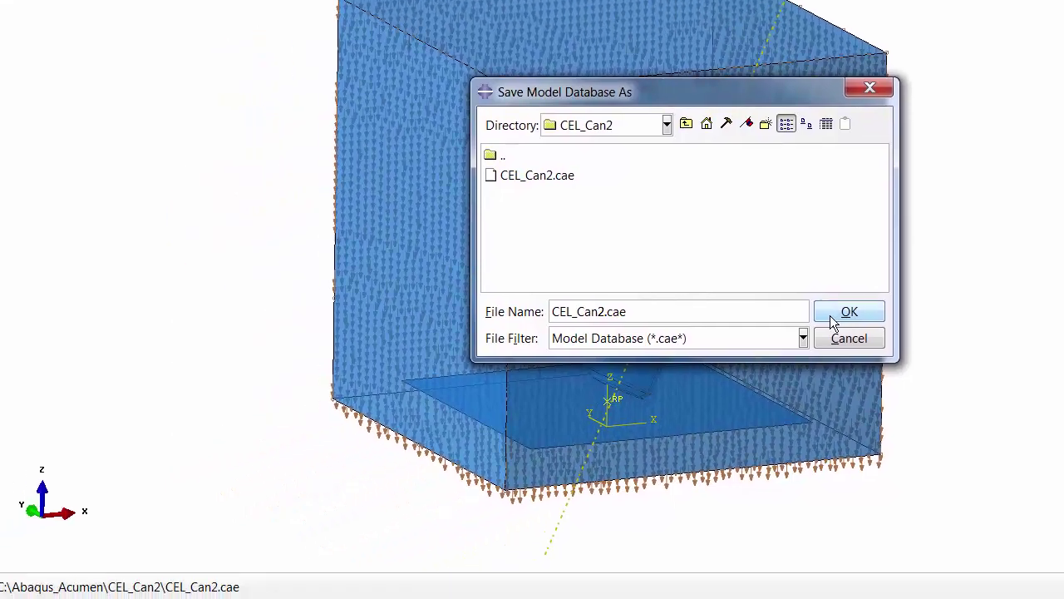
{"action": "left_click", "coordinate": [676, 382]}
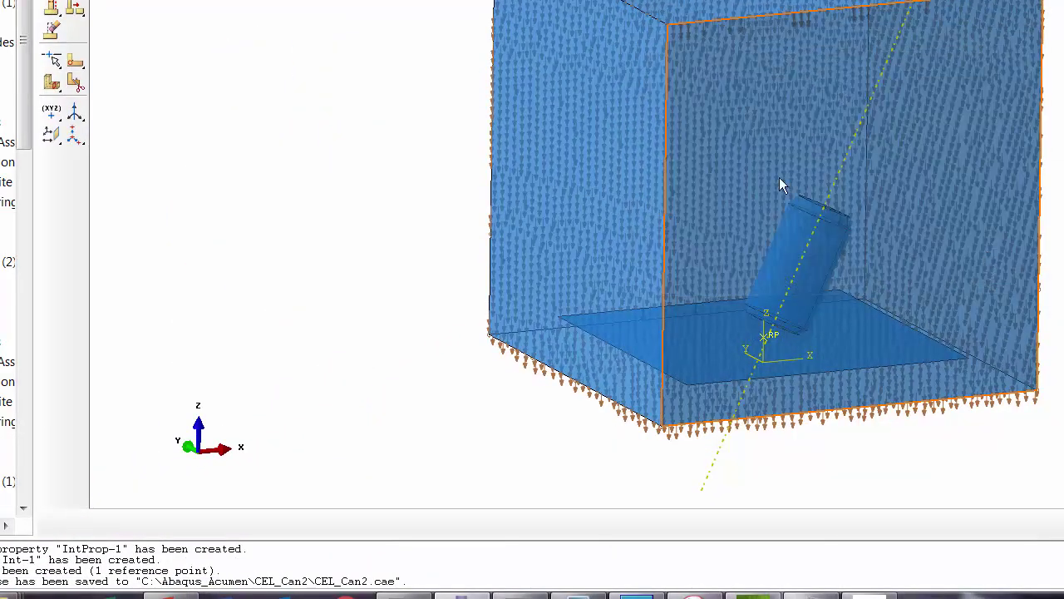
Step: In the Job module, create a job named Can_Drop from Model-1
{"action": "left_click", "coordinate": [156, 2]}
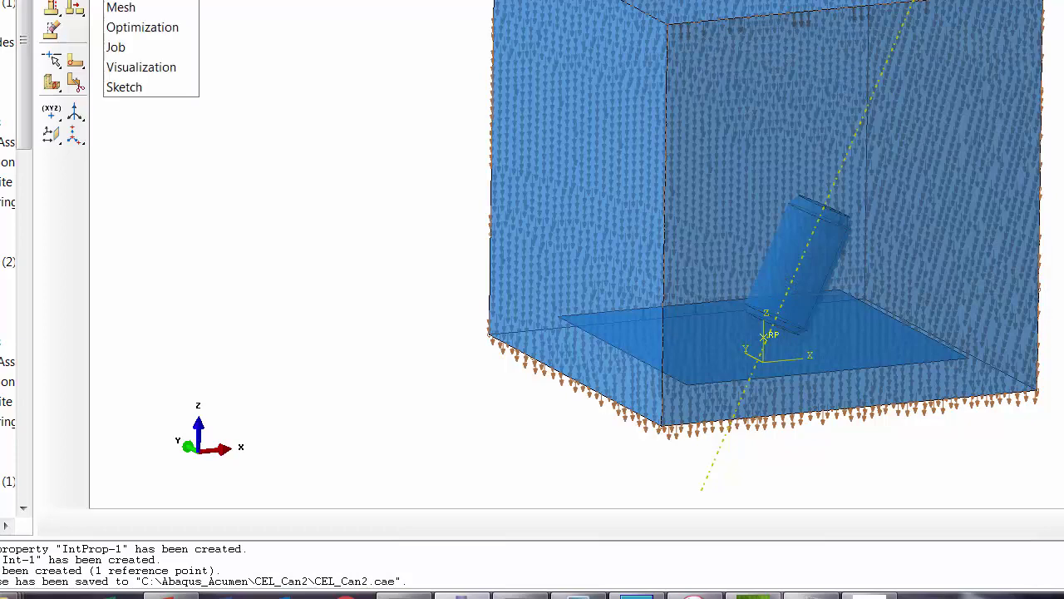
{"action": "left_click", "coordinate": [137, 48]}
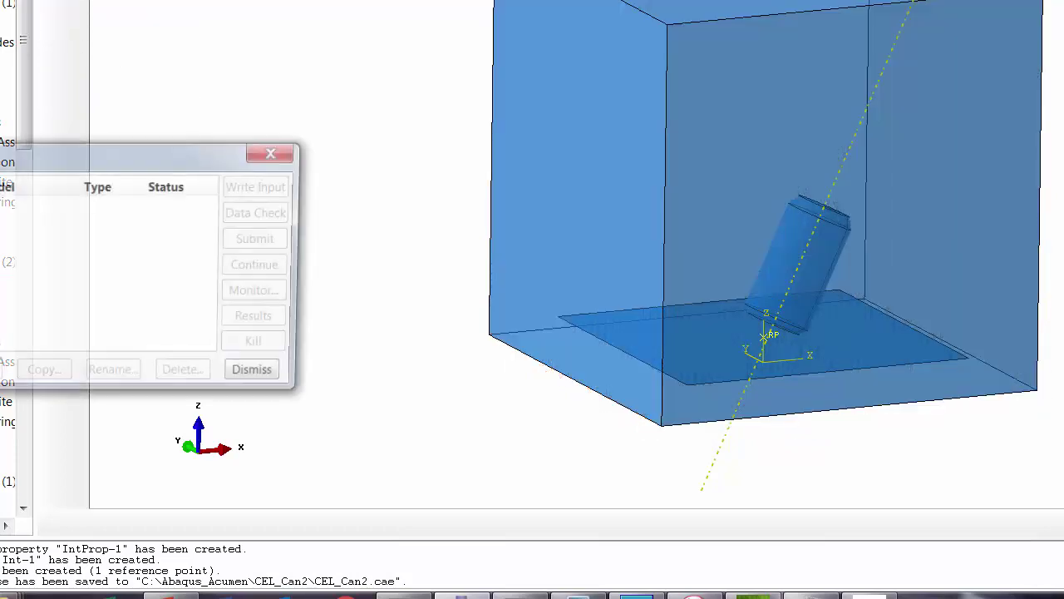
{"action": "left_click", "coordinate": [42, 373]}
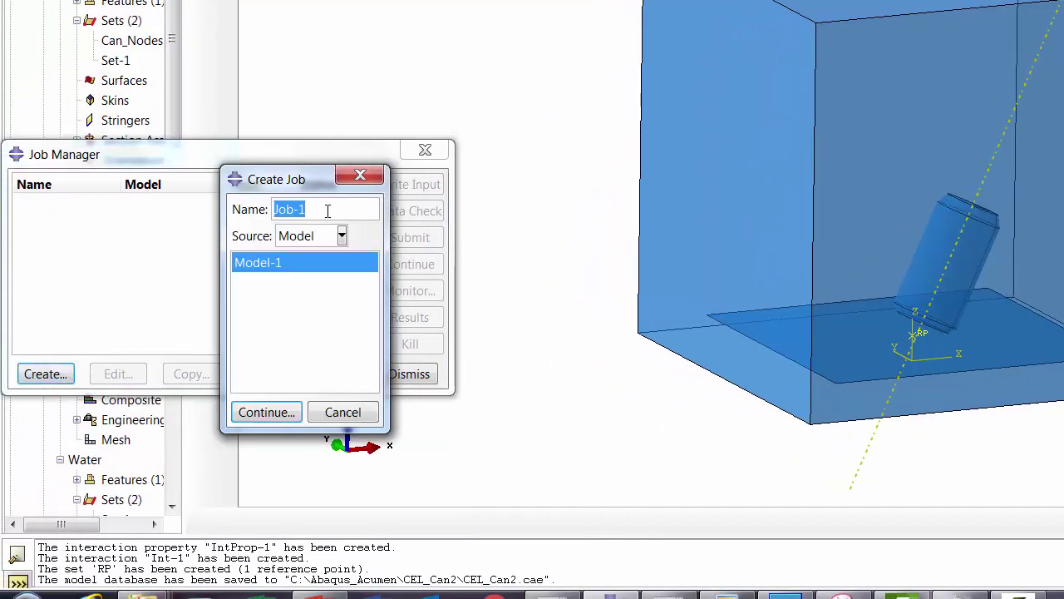
{"action": "type", "text": "cAN"}
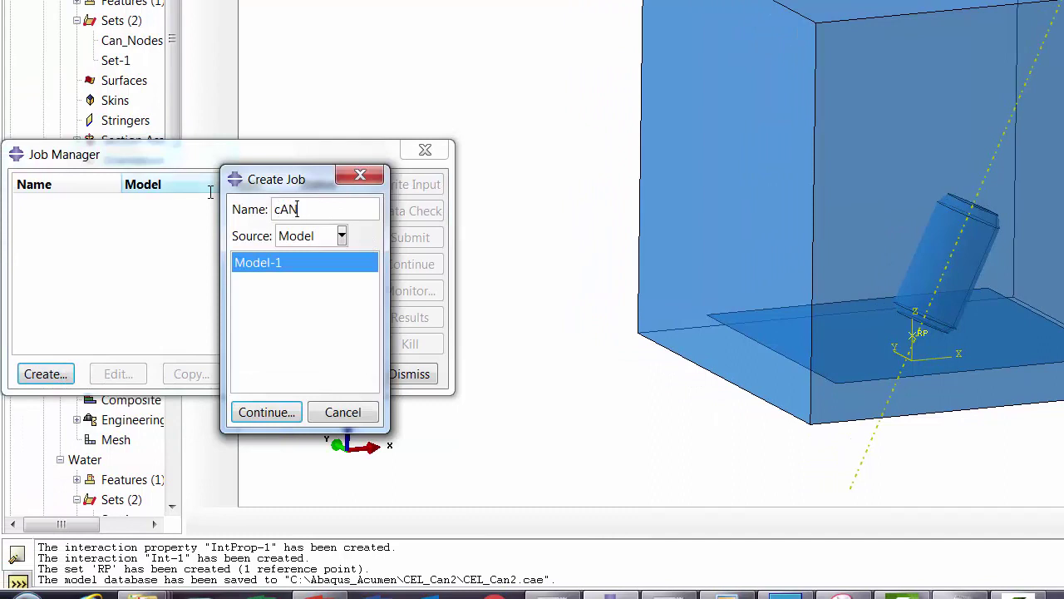
{"action": "key", "text": "BackSpace"}
{"action": "key", "text": "BackSpace"}
{"action": "type", "text": "an_Drop"}
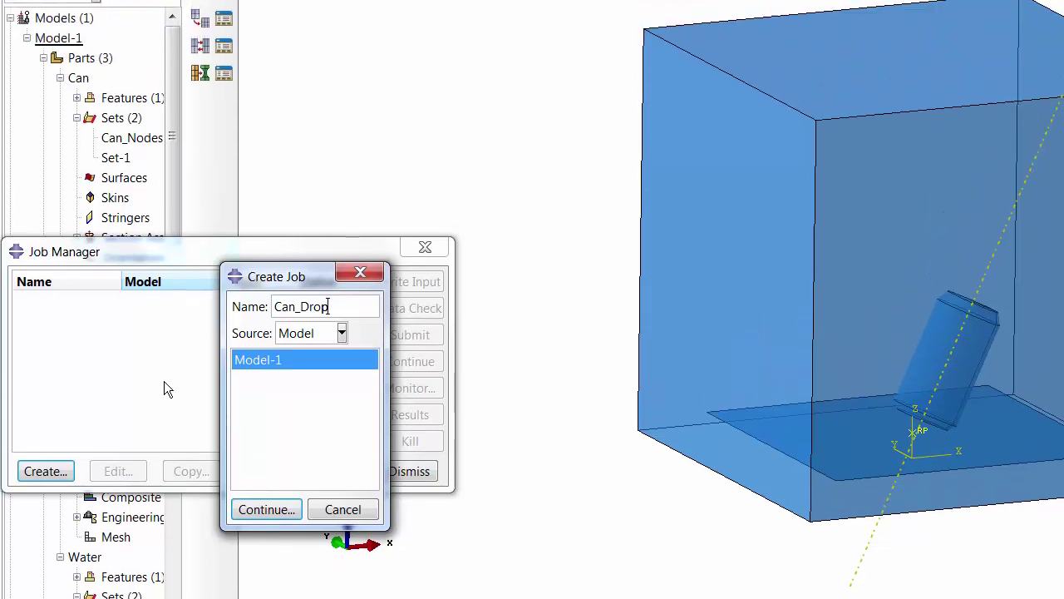
{"action": "key", "text": "Return"}
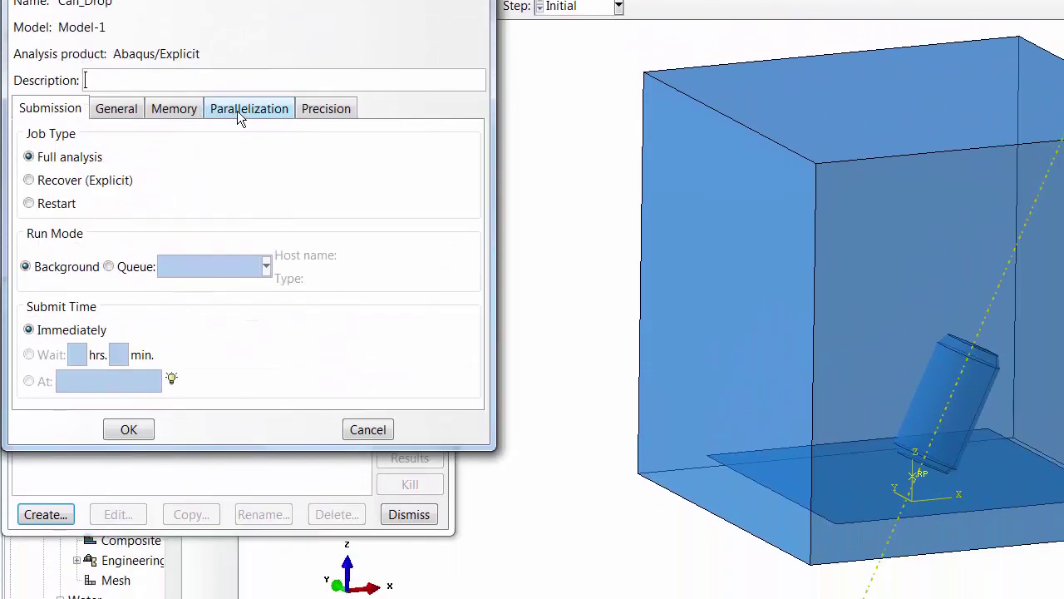
Step: Set the Can_Drop job to use 4 processors and Double - analysis only precision for Abaqus/Explicit, and save it
{"action": "left_click", "coordinate": [249, 191]}
{"action": "left_click", "coordinate": [58, 218]}
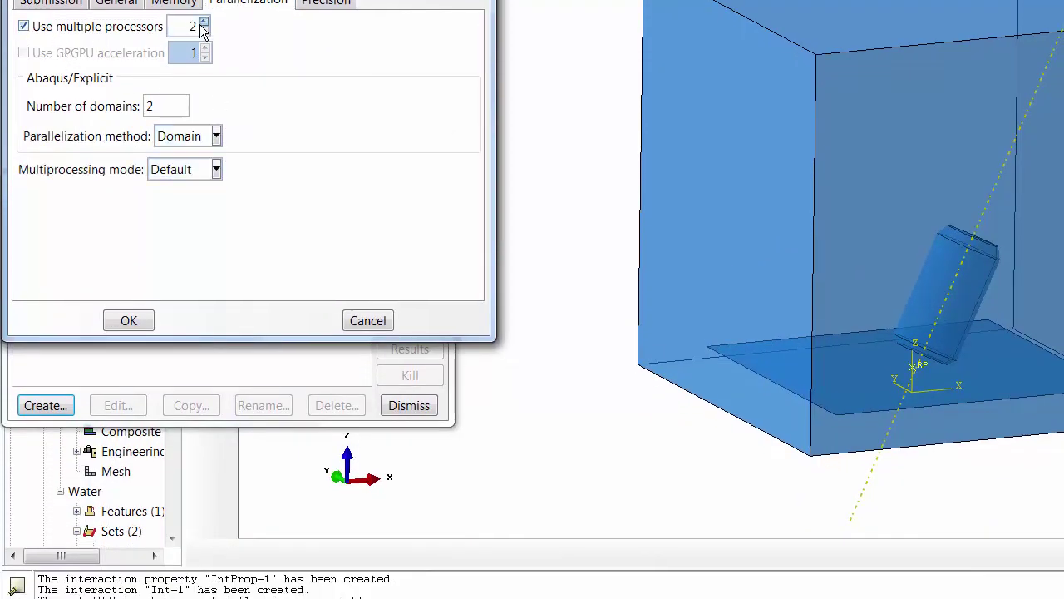
{"action": "left_click", "coordinate": [203, 21]}
{"action": "left_click", "coordinate": [203, 22]}
{"action": "left_click", "coordinate": [329, 3]}
{"action": "left_click", "coordinate": [203, 26]}
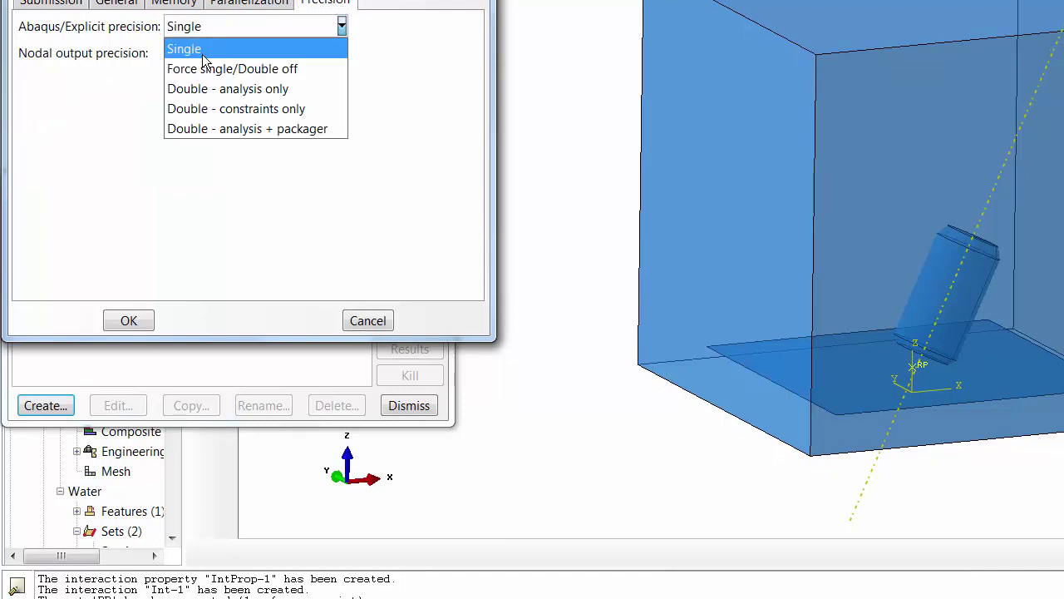
{"action": "left_click", "coordinate": [217, 89]}
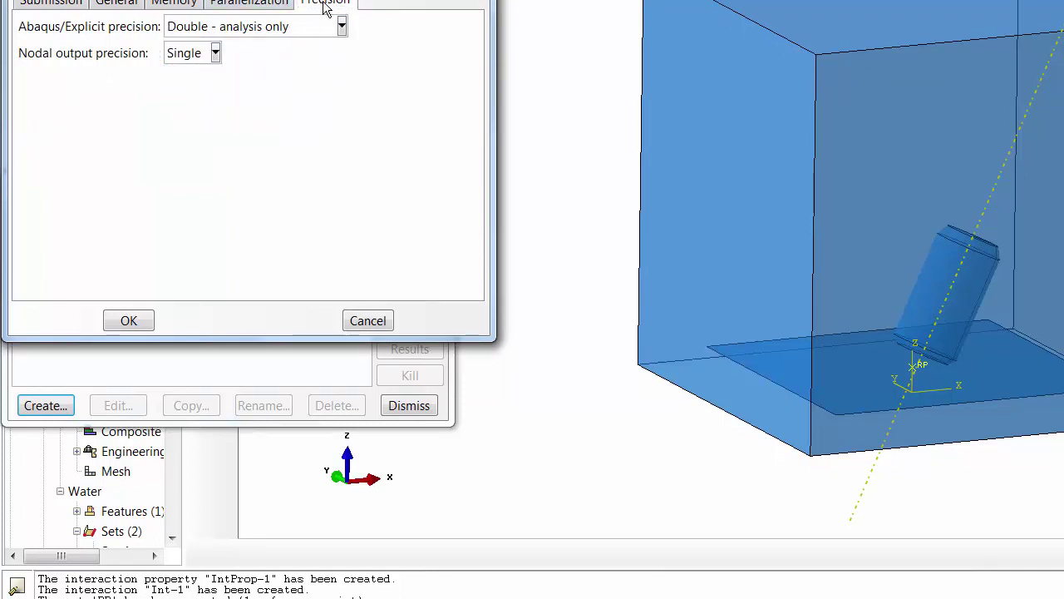
{"action": "left_click", "coordinate": [254, 5]}
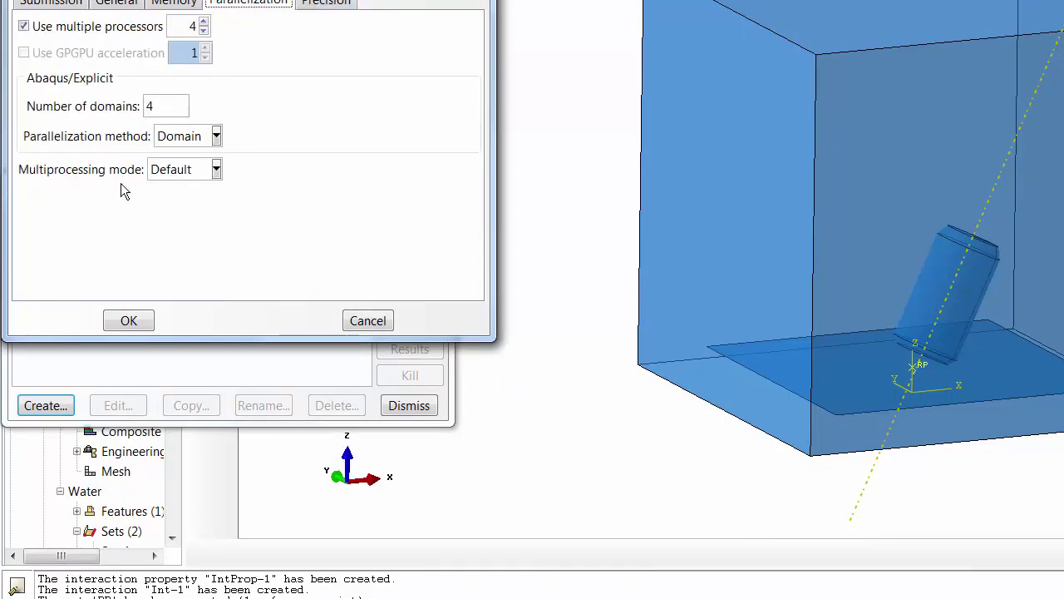
{"action": "left_click", "coordinate": [129, 320]}
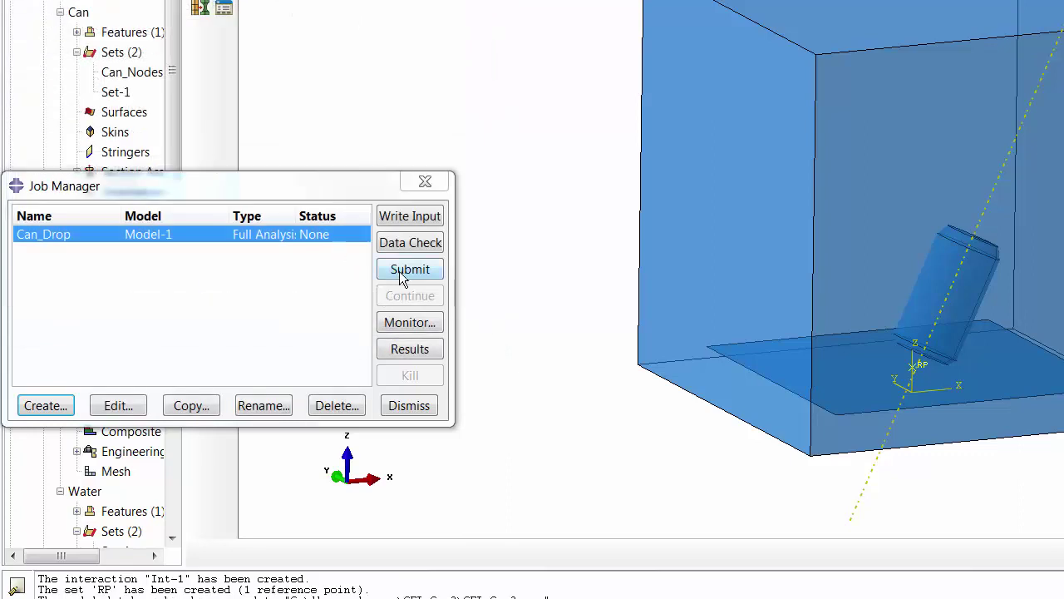
Step: Submit the Can_Drop job for analysis
{"action": "left_click", "coordinate": [401, 276]}
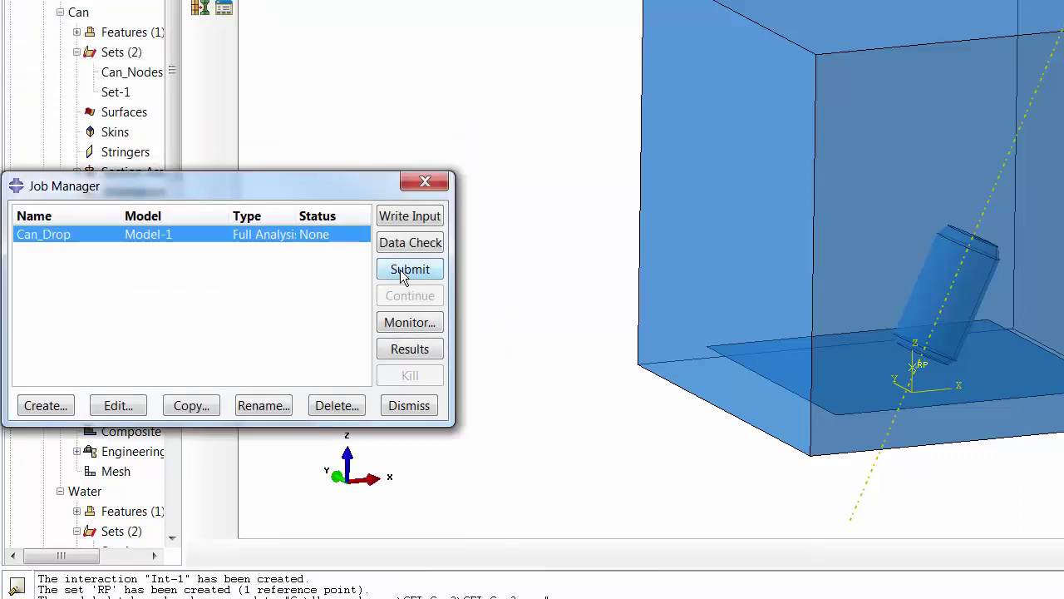
{"action": "left_click", "coordinate": [404, 271]}
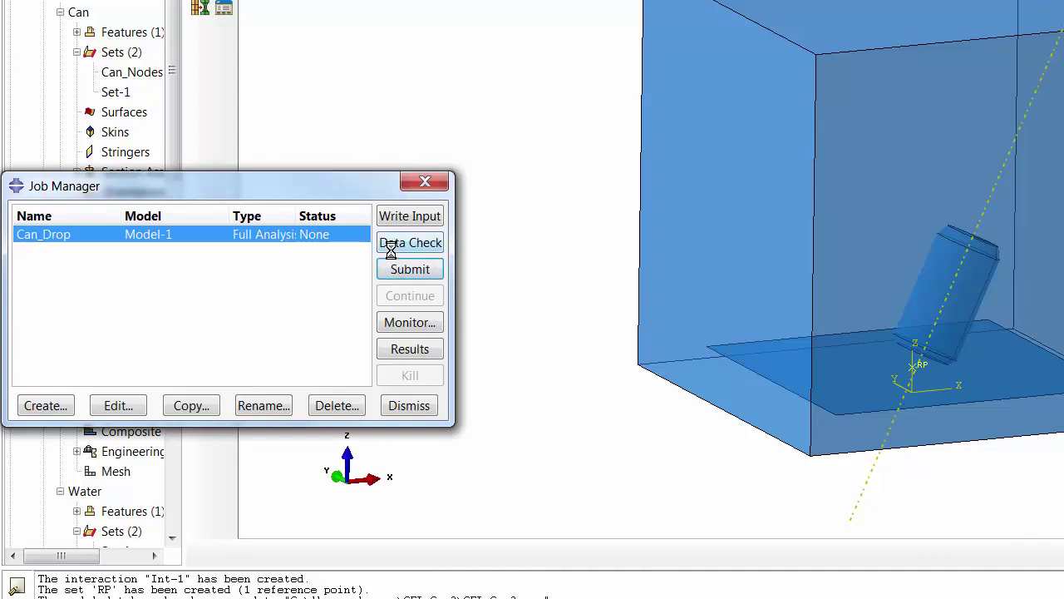
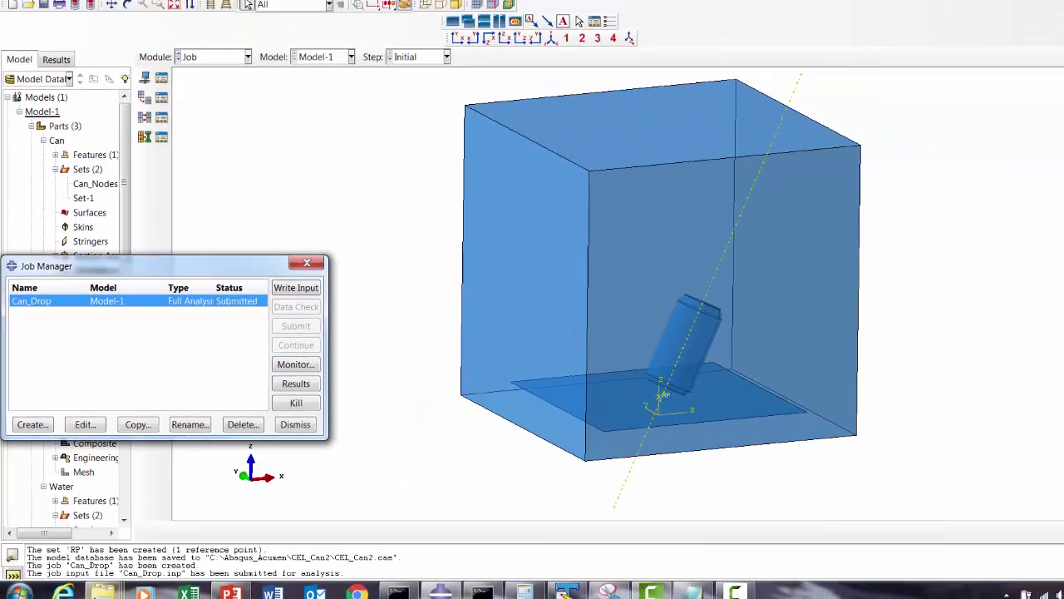
{"action": "mouse_move", "coordinate": [95, 590]}
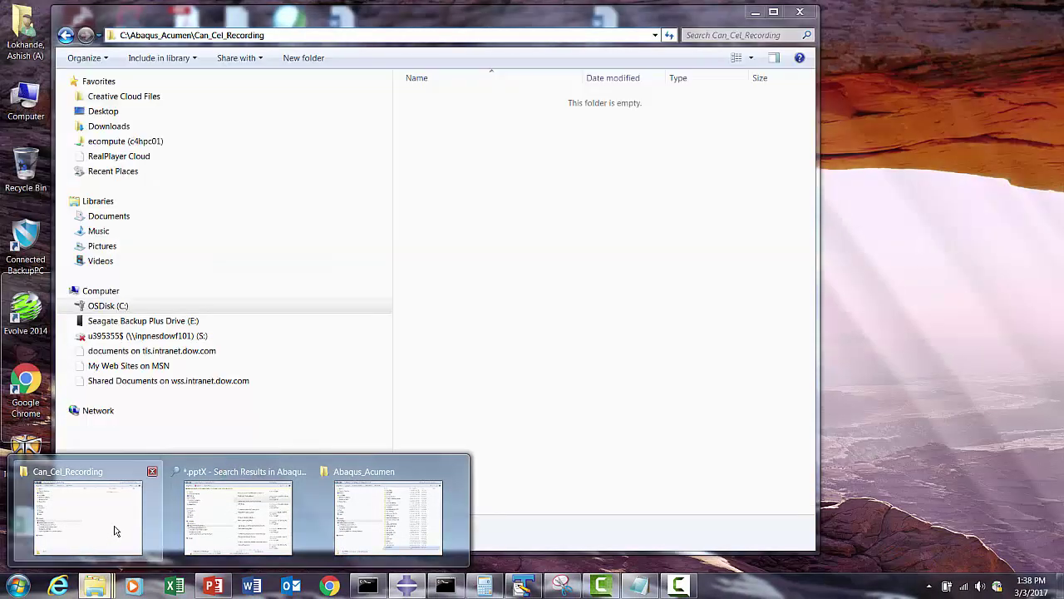
Step: Switch to the file explorer and open the Can_Drop INP file from the Abaqus_Acumen\CEL_Can2 folder in TextPad
{"action": "left_click", "coordinate": [87, 516]}
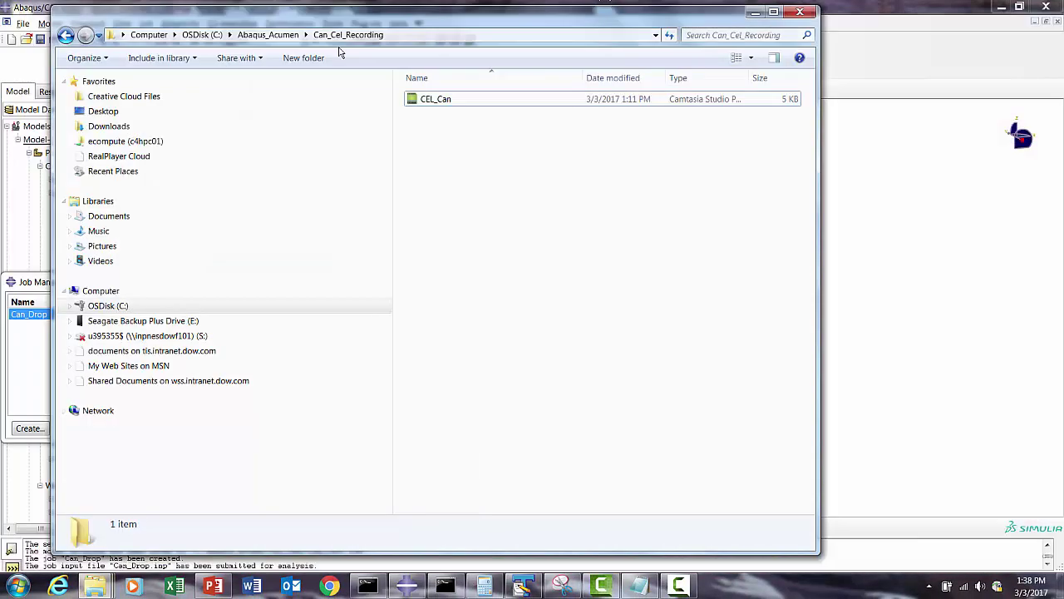
{"action": "left_click", "coordinate": [269, 35]}
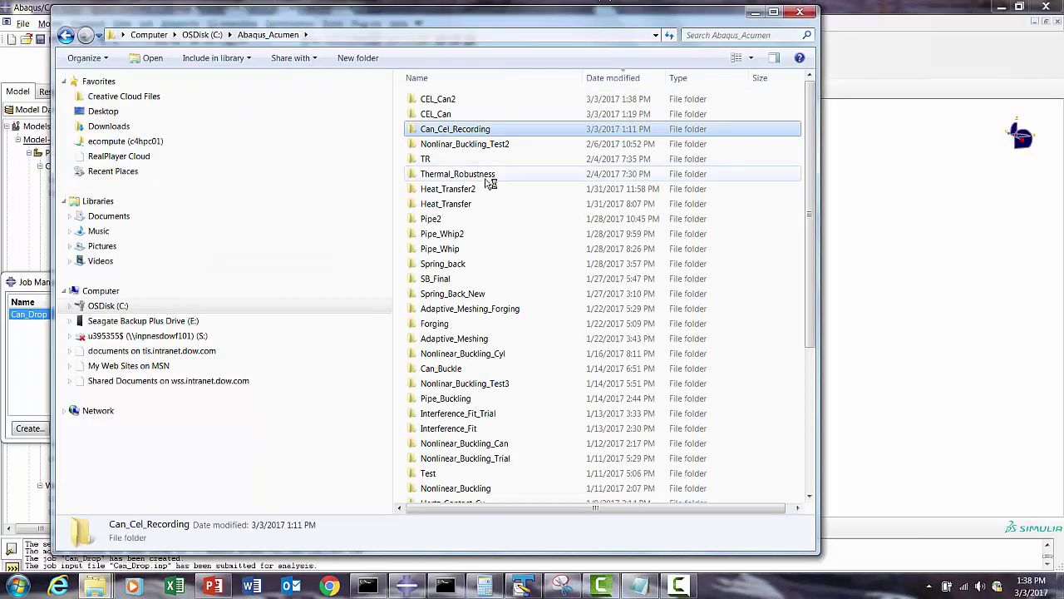
{"action": "double_click", "coordinate": [438, 101]}
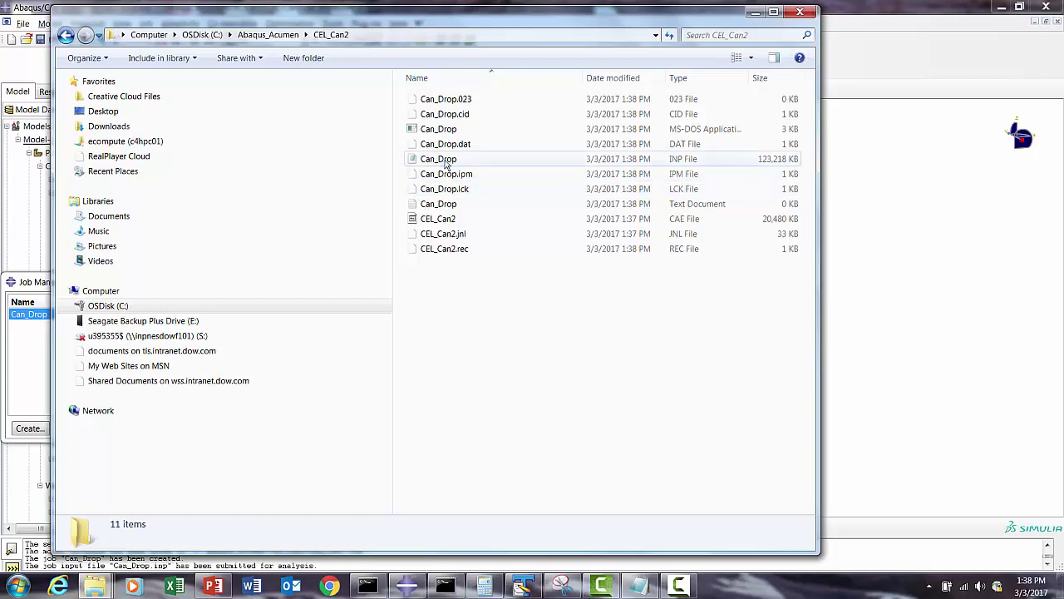
{"action": "right_click", "coordinate": [445, 164]}
{"action": "mouse_move", "coordinate": [535, 338]}
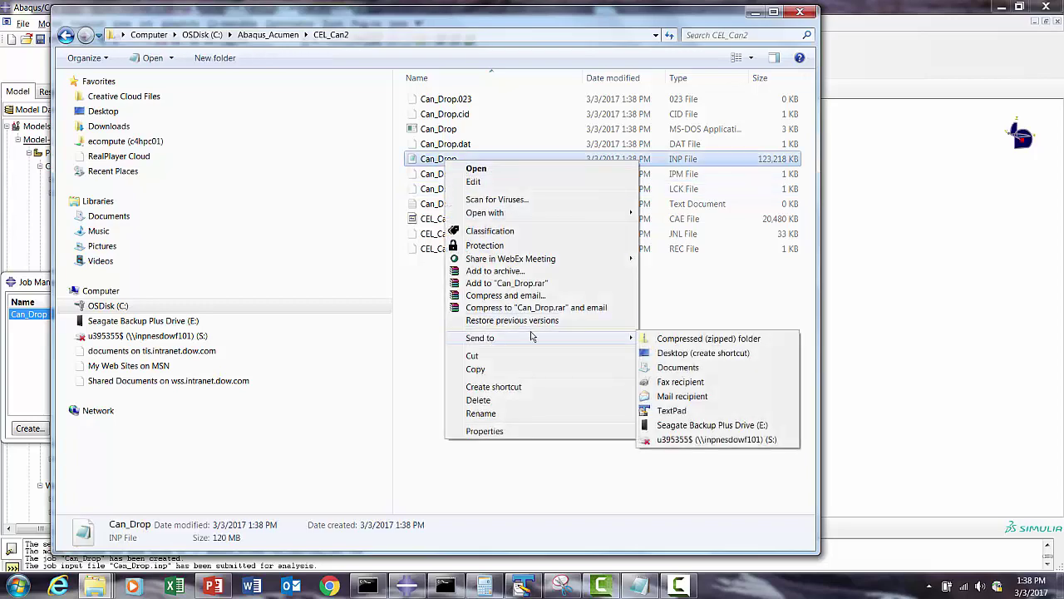
{"action": "left_click", "coordinate": [662, 412]}
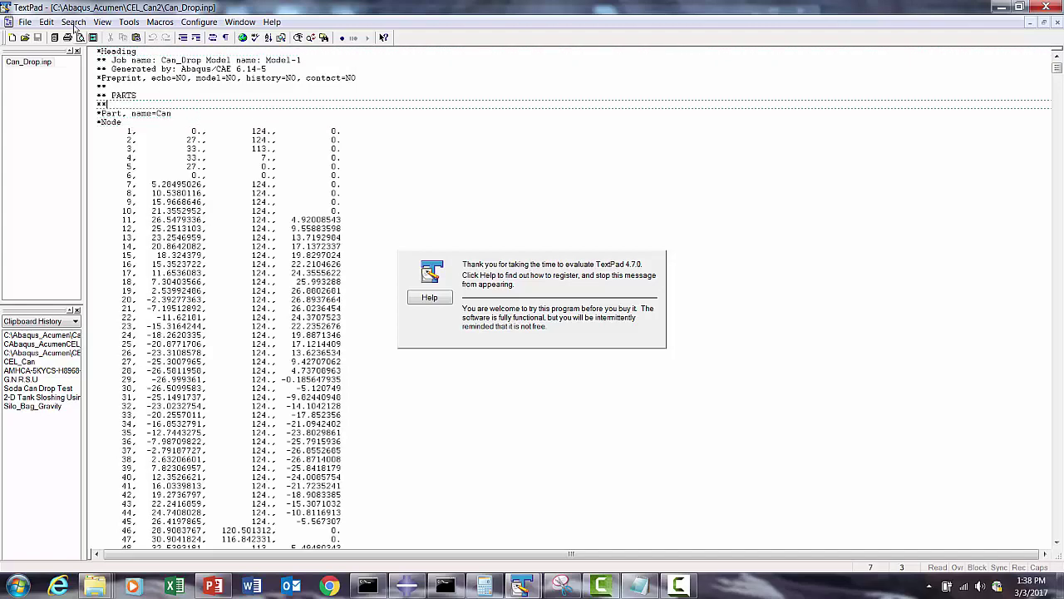
Step: Search Can_Drop.inp downward for successive "*" keyword lines until the material definitions are reached
{"action": "left_click", "coordinate": [74, 23]}
{"action": "left_click", "coordinate": [81, 38]}
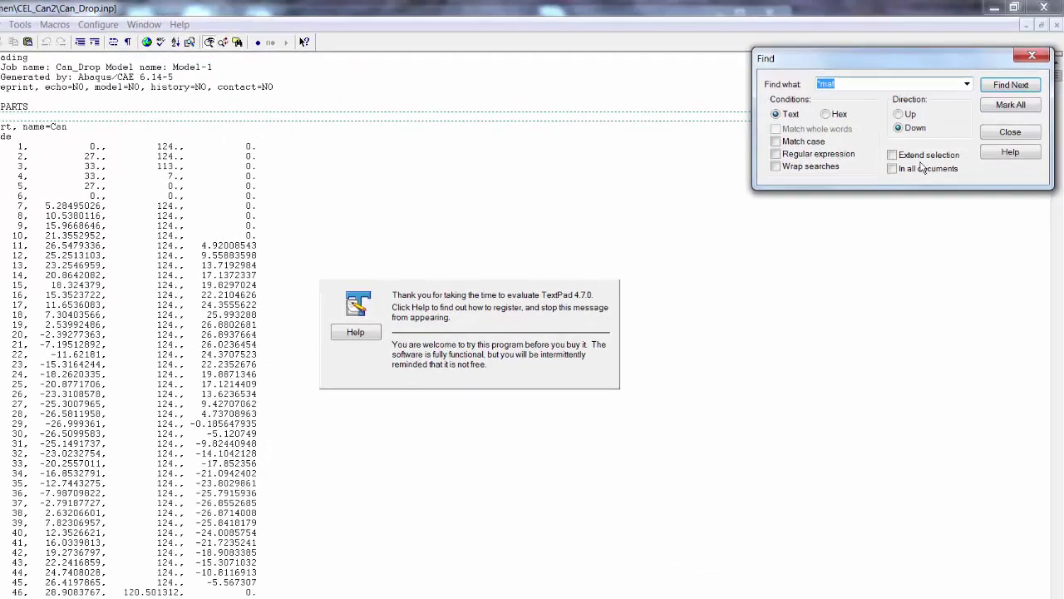
{"action": "type", "text": "*"}
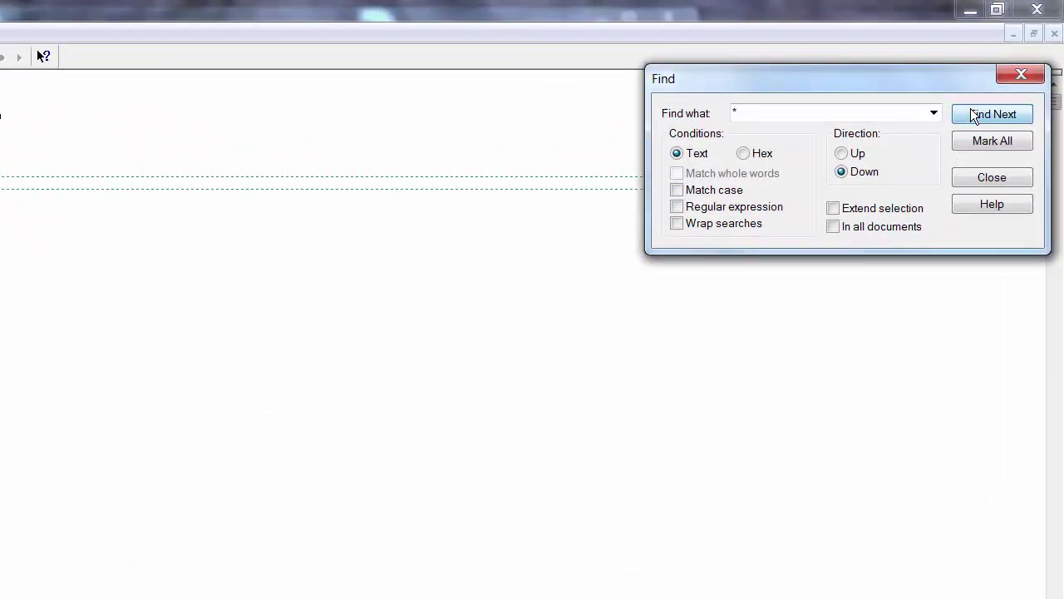
{"action": "left_click", "coordinate": [972, 113]}
{"action": "left_click", "coordinate": [971, 108]}
{"action": "left_click", "coordinate": [971, 108]}
{"action": "left_click", "coordinate": [982, 113]}
{"action": "left_click", "coordinate": [982, 113]}
{"action": "left_click", "coordinate": [982, 113]}
{"action": "left_click", "coordinate": [982, 113]}
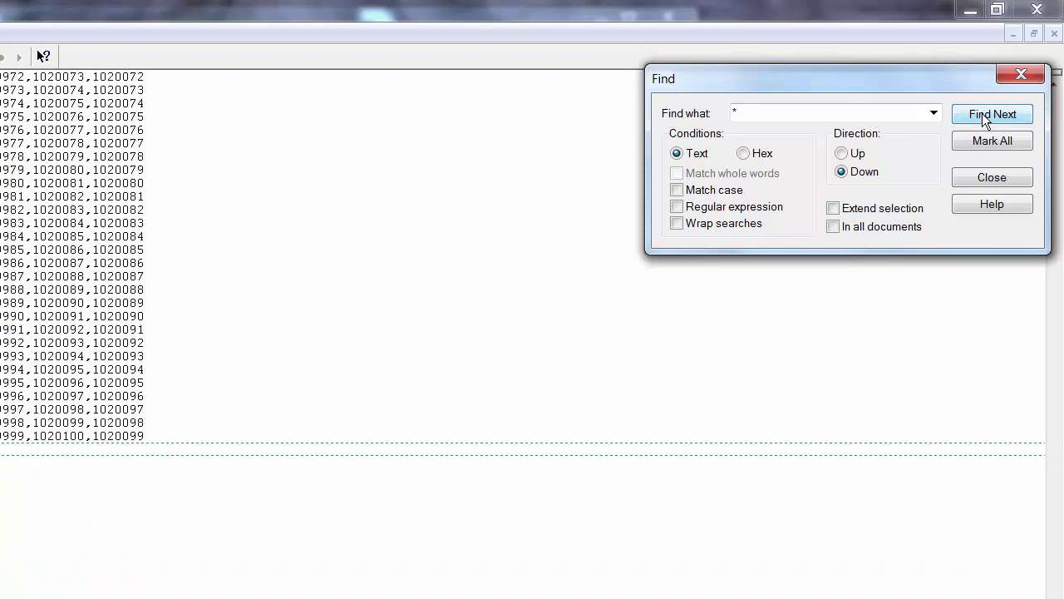
{"action": "left_click", "coordinate": [982, 113]}
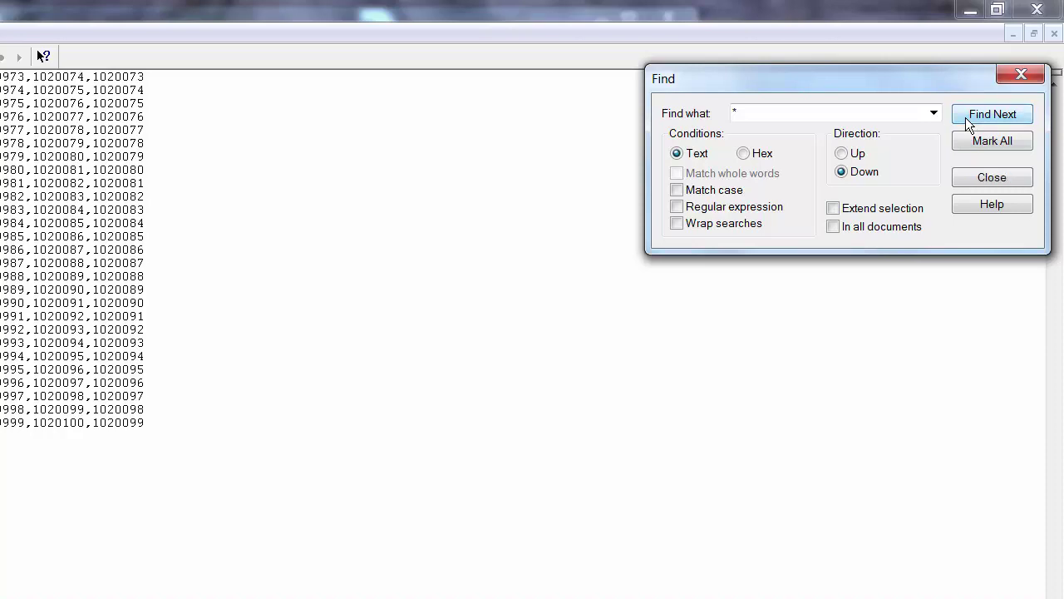
{"action": "left_click", "coordinate": [965, 117]}
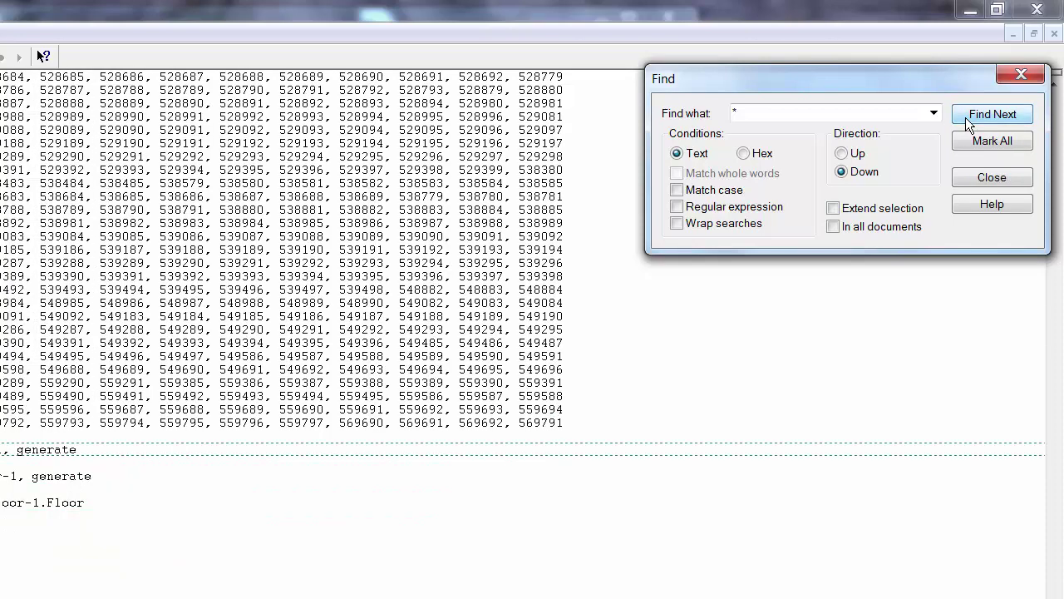
{"action": "left_click", "coordinate": [966, 118]}
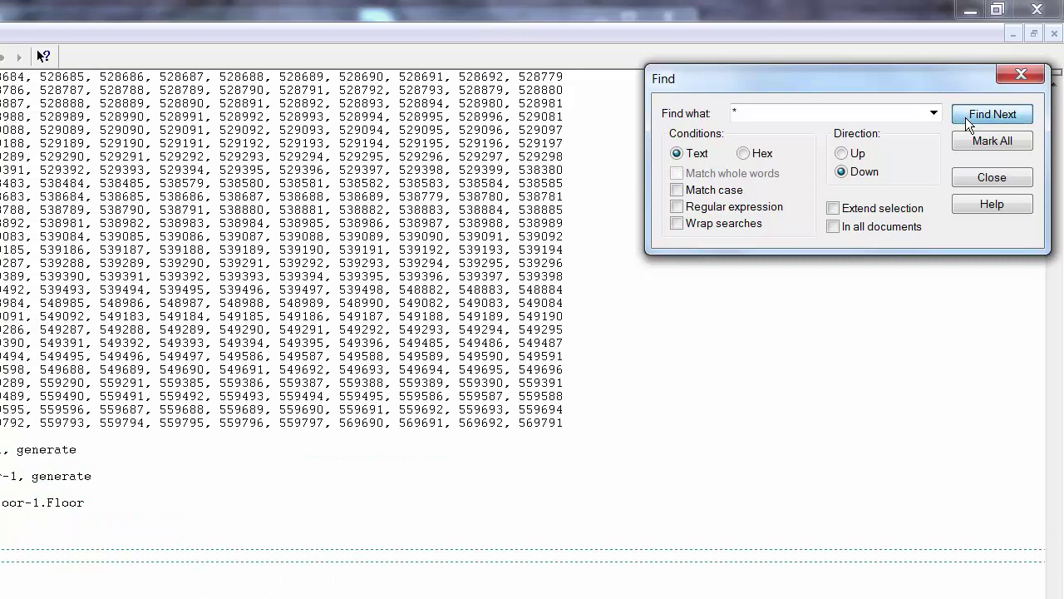
{"action": "left_click", "coordinate": [966, 117]}
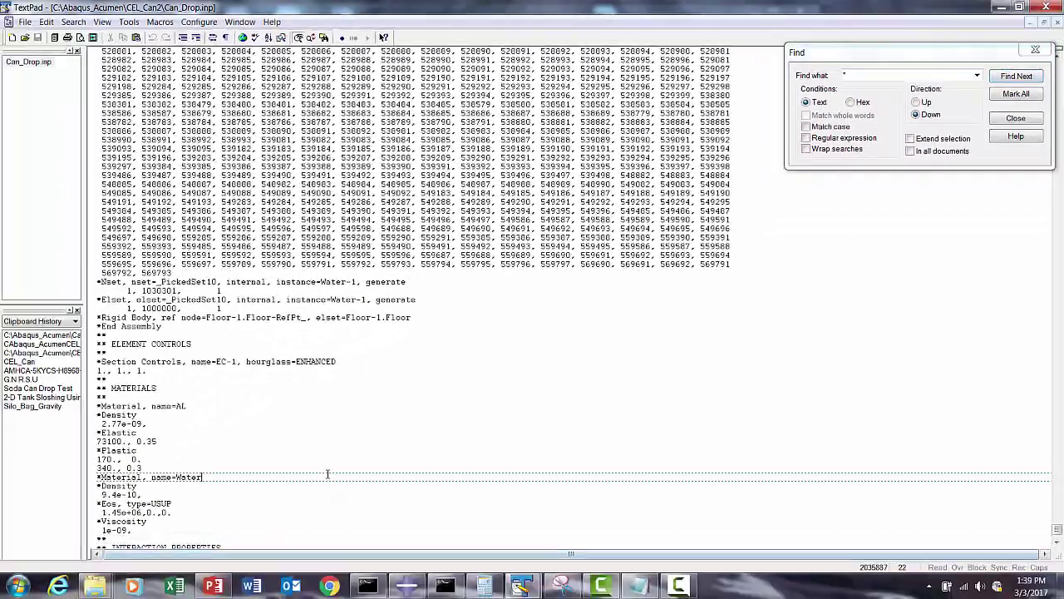
Step: Examine the material, interaction, boundary condition, predefined field, step, gravity load and output request definitions through the end of Can_Drop.inp
{"action": "scroll", "coordinate": [328, 474], "scroll_direction": "down", "scroll_amount": 5}
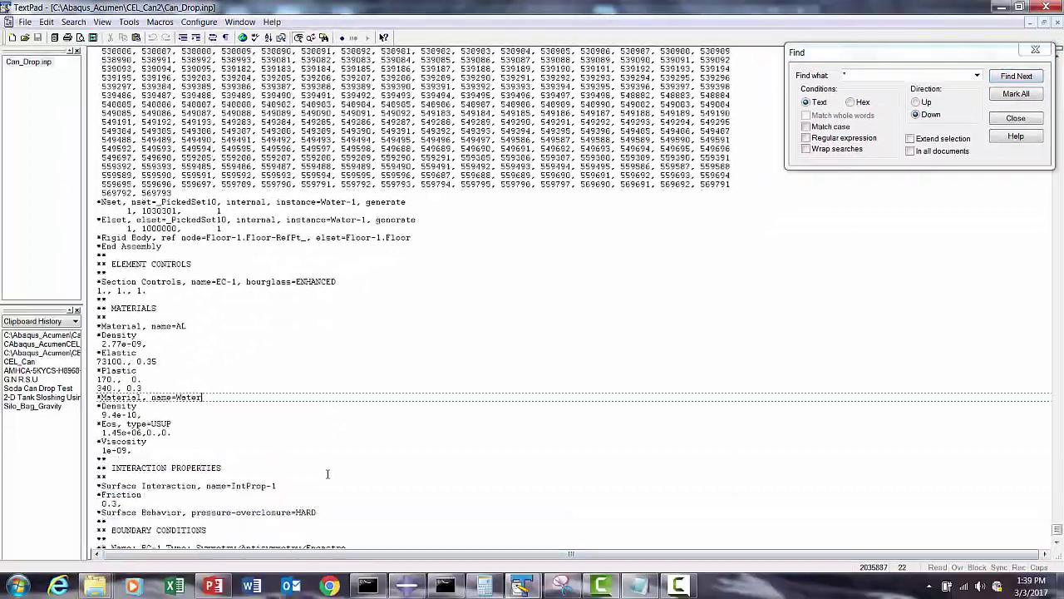
{"action": "scroll", "coordinate": [327, 474], "scroll_direction": "down", "scroll_amount": 5}
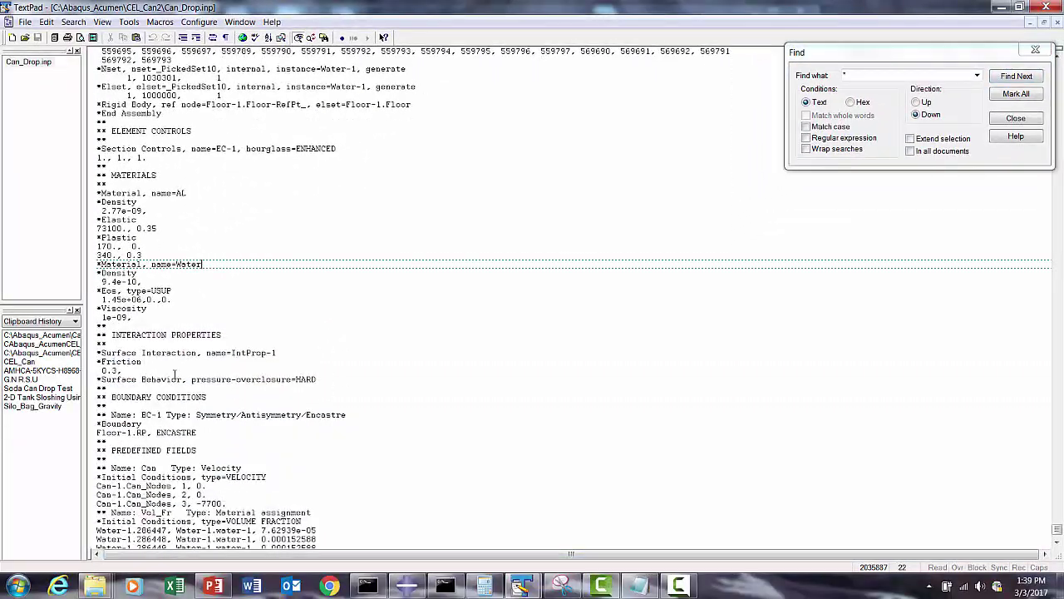
{"action": "scroll", "coordinate": [174, 375], "scroll_direction": "down", "scroll_amount": 4}
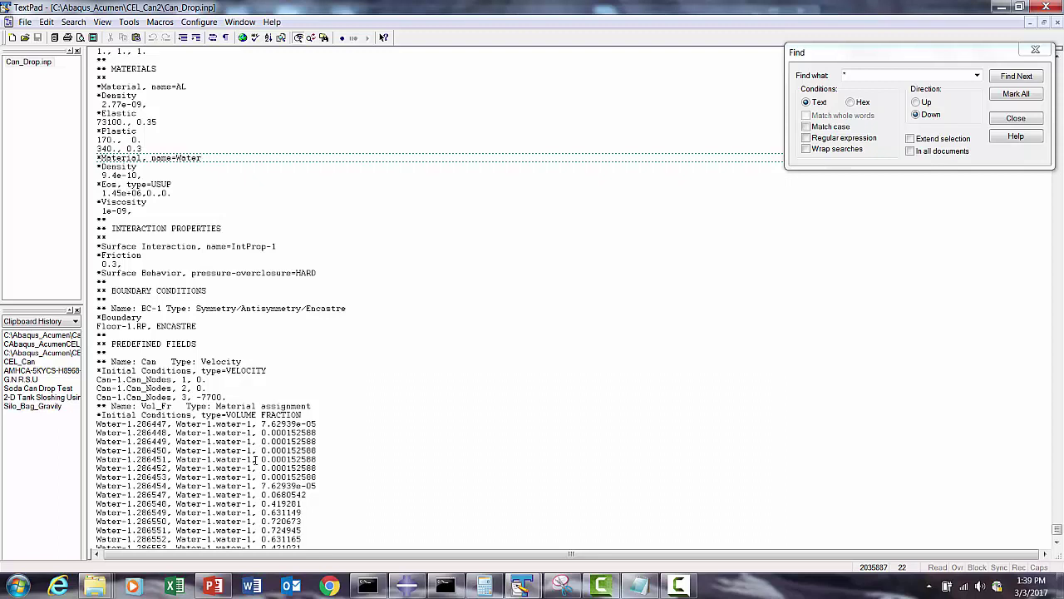
{"action": "left_click", "coordinate": [255, 397]}
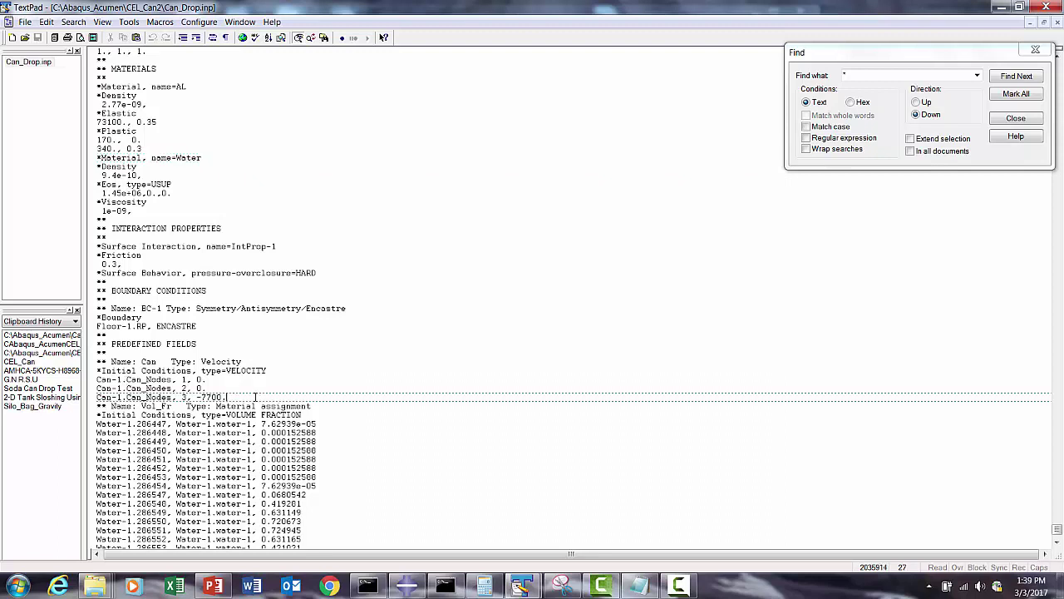
{"action": "left_click", "coordinate": [1029, 78]}
{"action": "left_click", "coordinate": [1027, 78]}
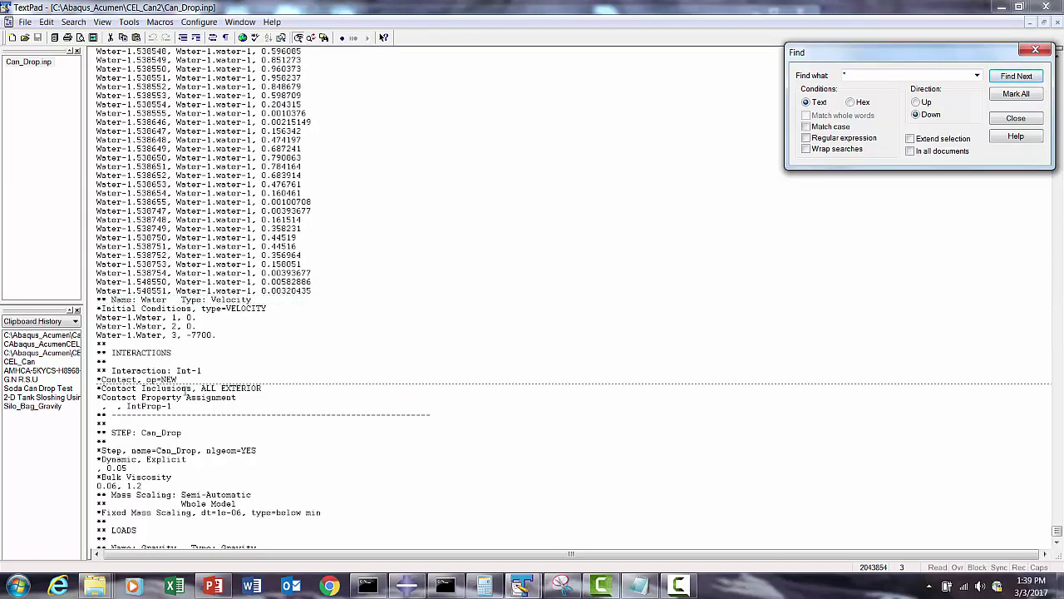
{"action": "left_click", "coordinate": [178, 388]}
{"action": "scroll", "coordinate": [160, 473], "scroll_direction": "down", "scroll_amount": 4}
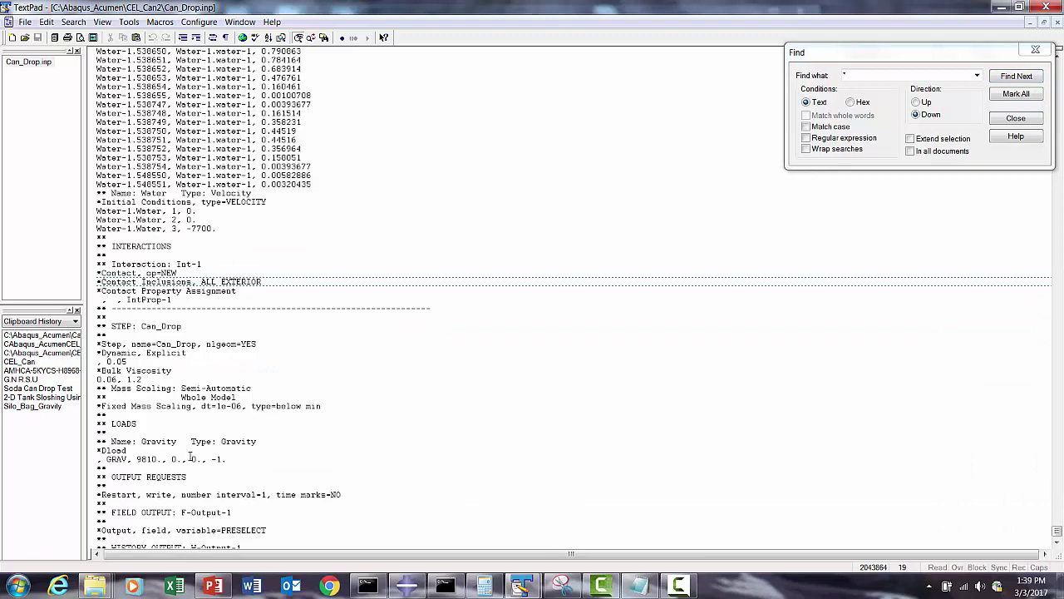
{"action": "scroll", "coordinate": [190, 457], "scroll_direction": "down", "scroll_amount": 4}
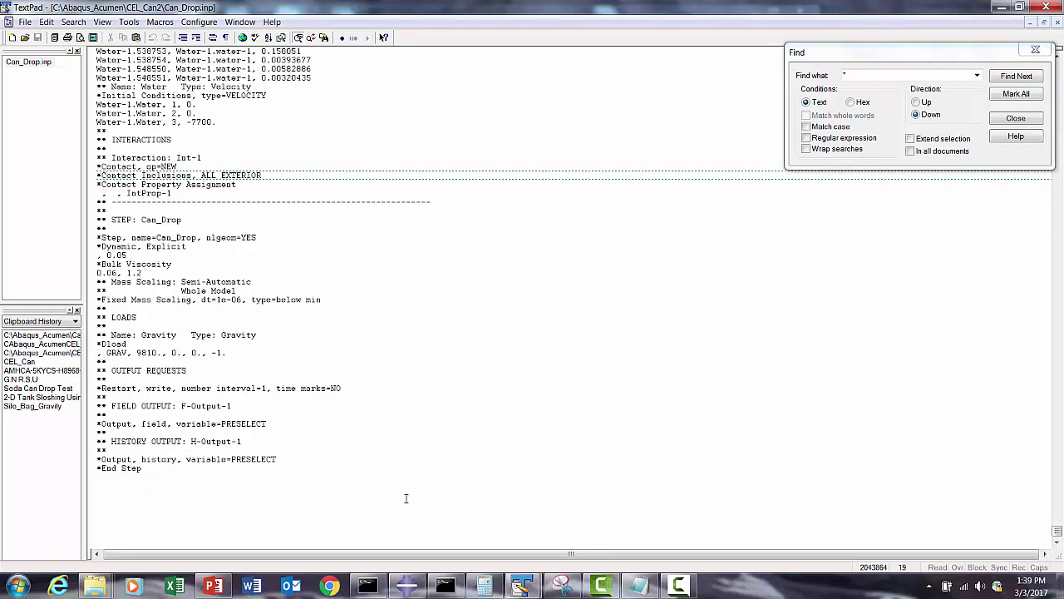
Step: Switch back to Abaqus/CAE and open the results of the Can_Drop job
{"action": "left_click", "coordinate": [406, 585]}
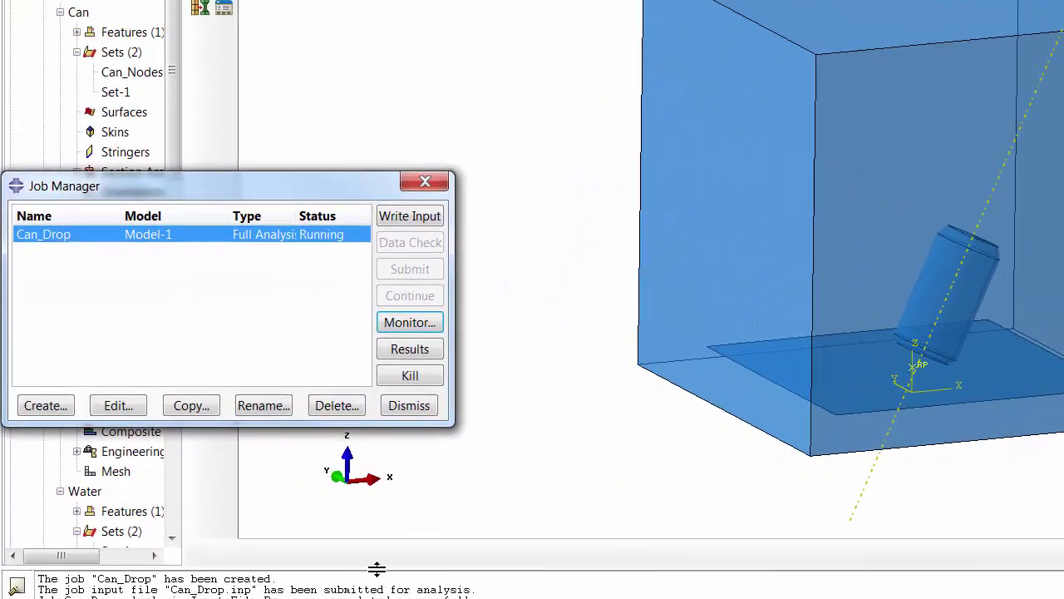
{"action": "left_click", "coordinate": [419, 356]}
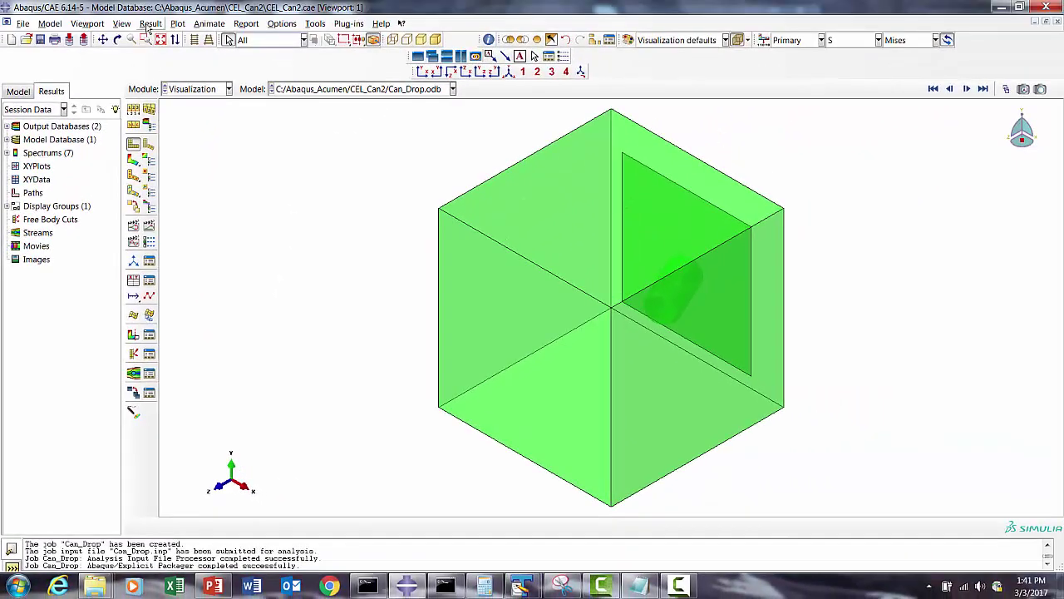
Step: Plot contours of the water volume fraction EVF_ASSEMBLY_WATER-1_WATER-1 as the primary field output variable and turn off translucency
{"action": "left_click", "coordinate": [151, 23]}
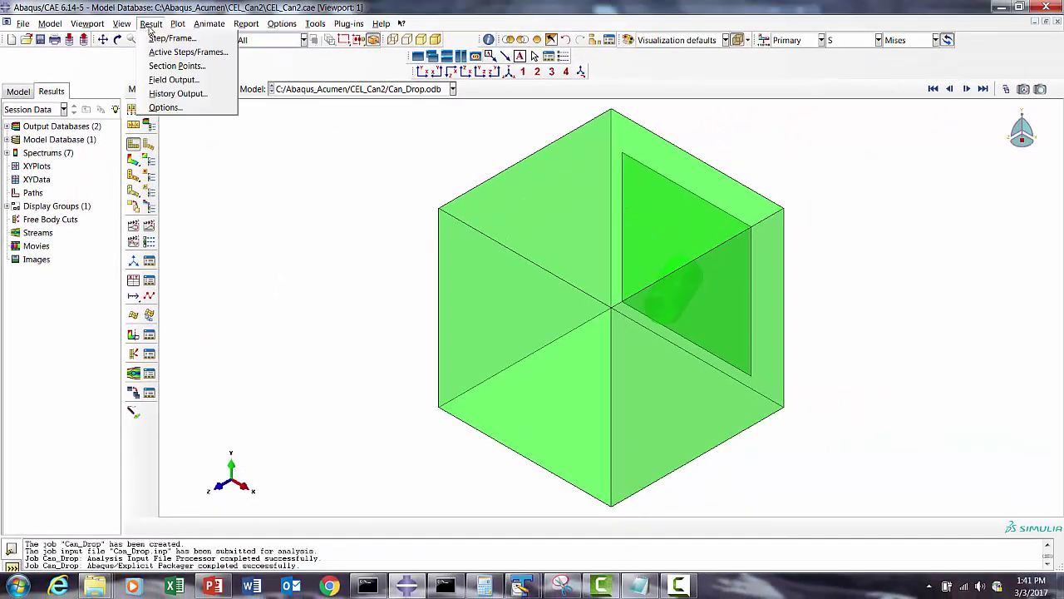
{"action": "left_click", "coordinate": [172, 79]}
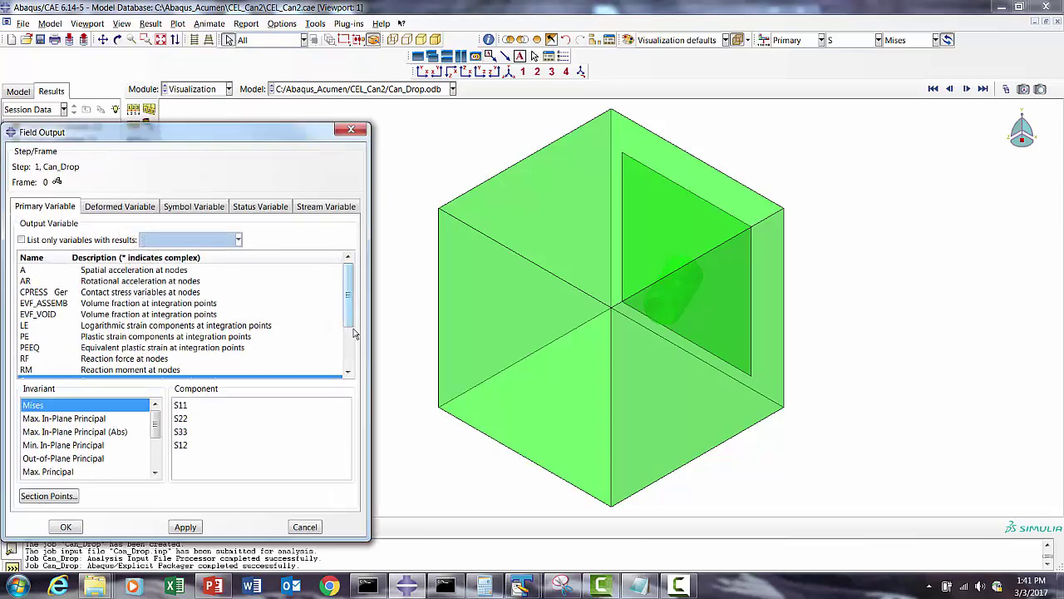
{"action": "left_click", "coordinate": [83, 303]}
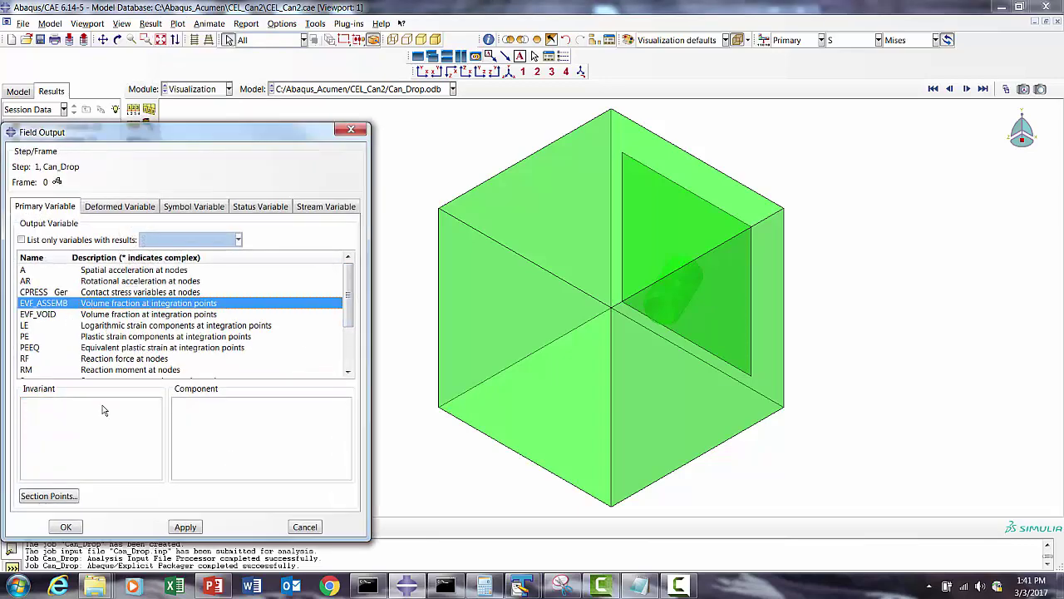
{"action": "left_click", "coordinate": [186, 527]}
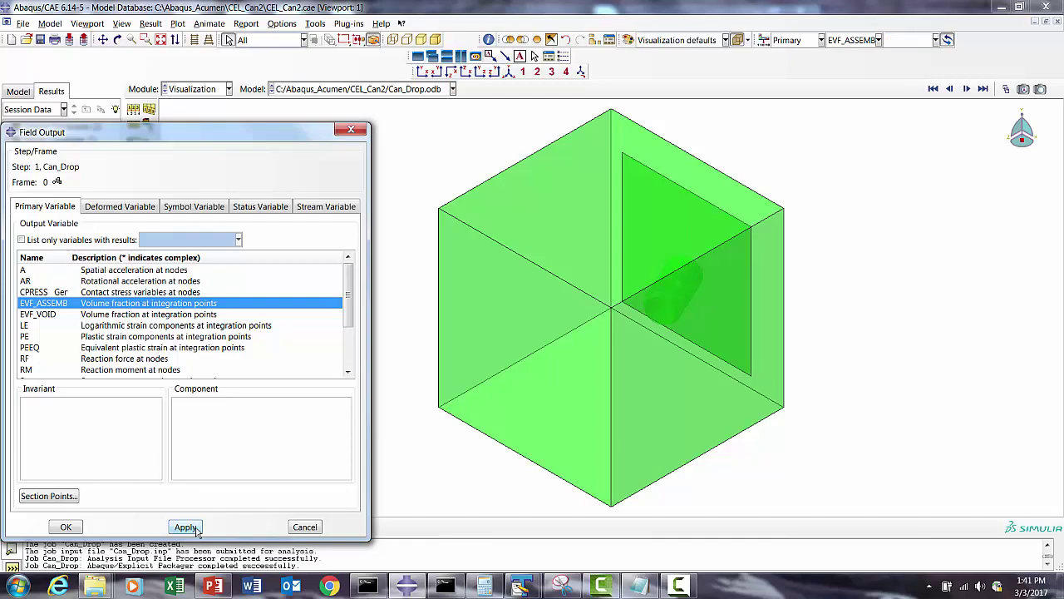
{"action": "left_click", "coordinate": [65, 527]}
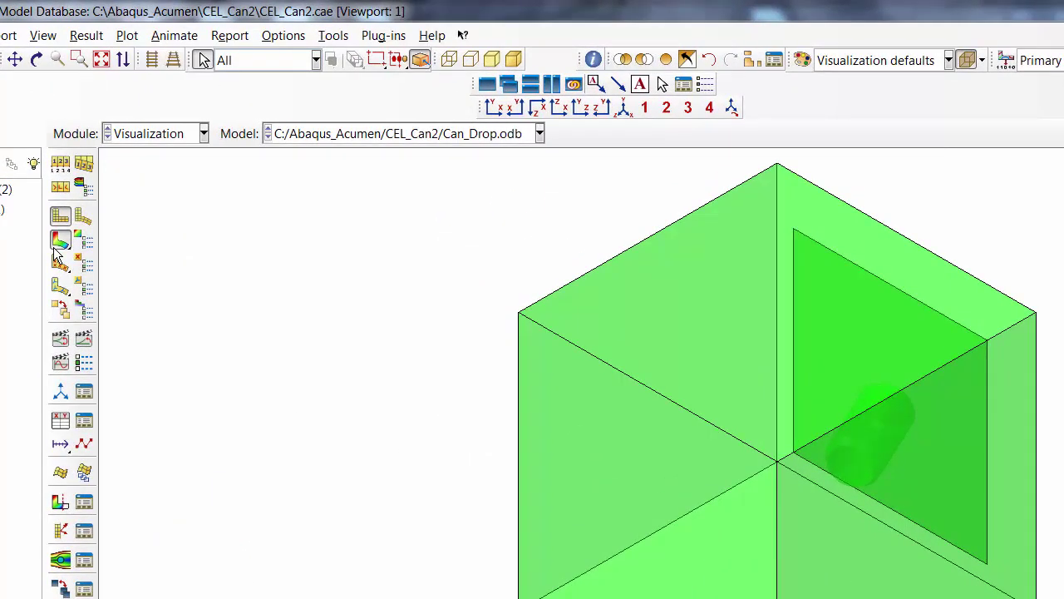
{"action": "left_click", "coordinate": [58, 242]}
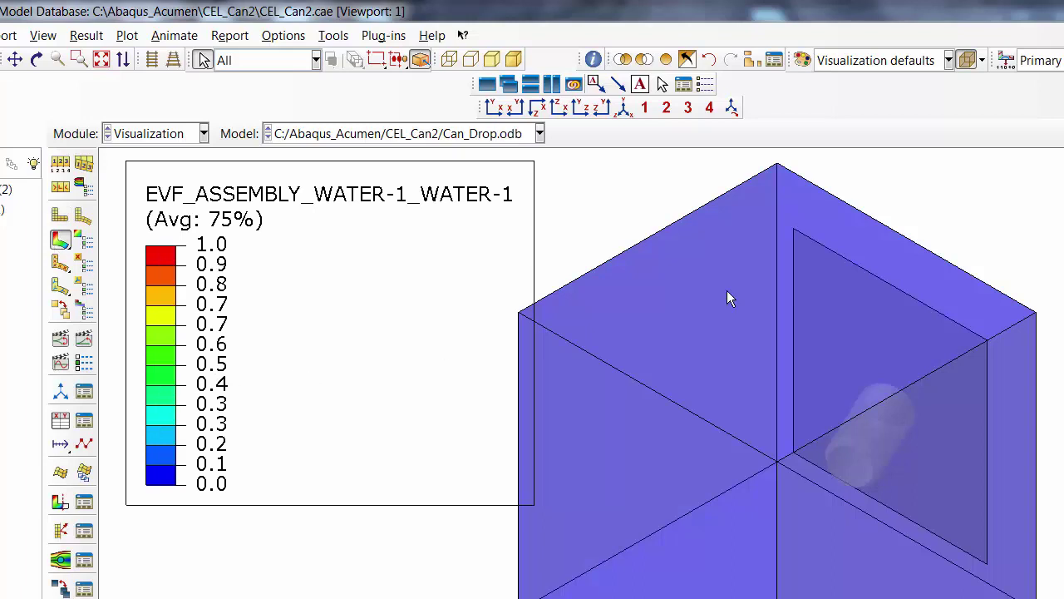
{"action": "left_click", "coordinate": [967, 61]}
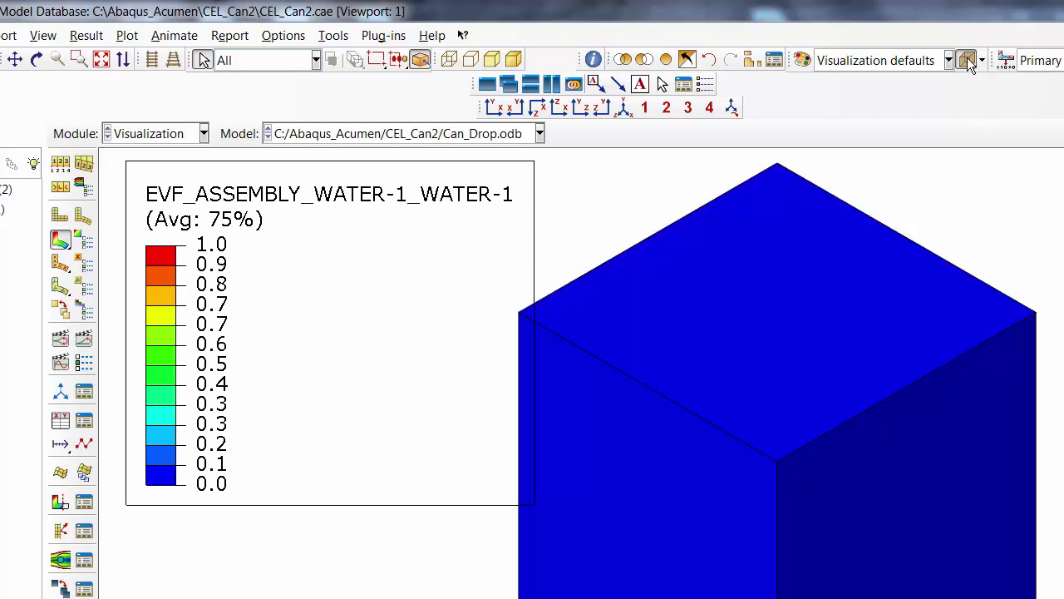
Step: Display the undeformed shape and set visible edges to All edges in both the superimpose and common plot options
{"action": "left_click", "coordinate": [60, 215]}
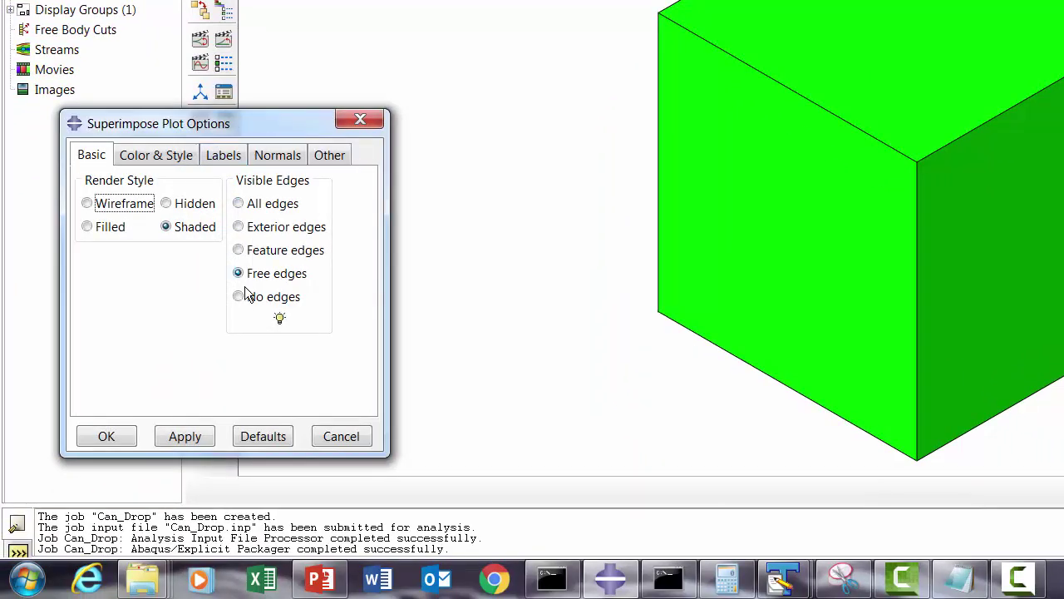
{"action": "left_click", "coordinate": [275, 204]}
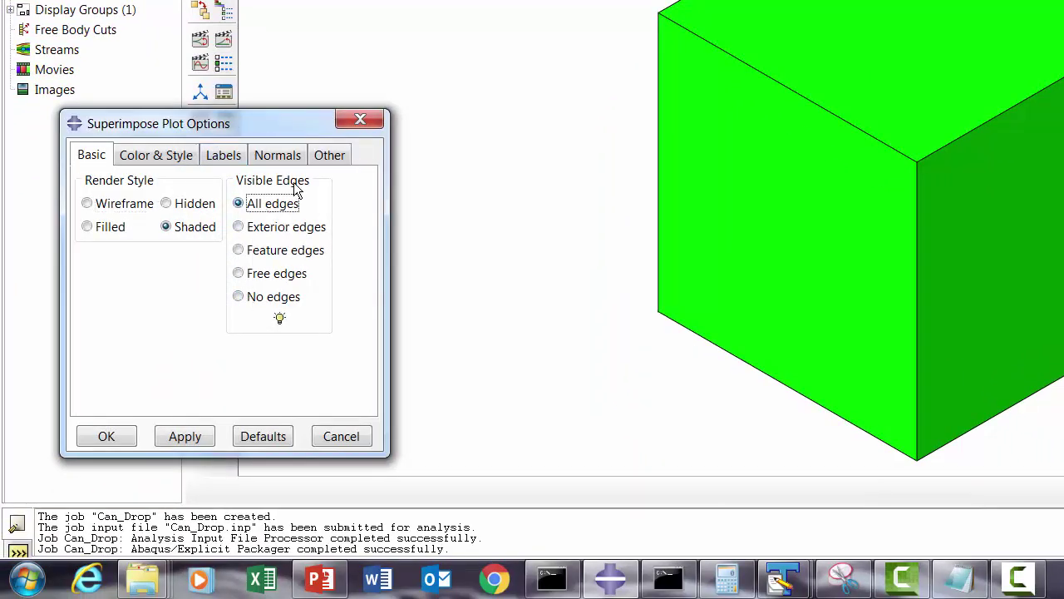
{"action": "left_click", "coordinate": [119, 438]}
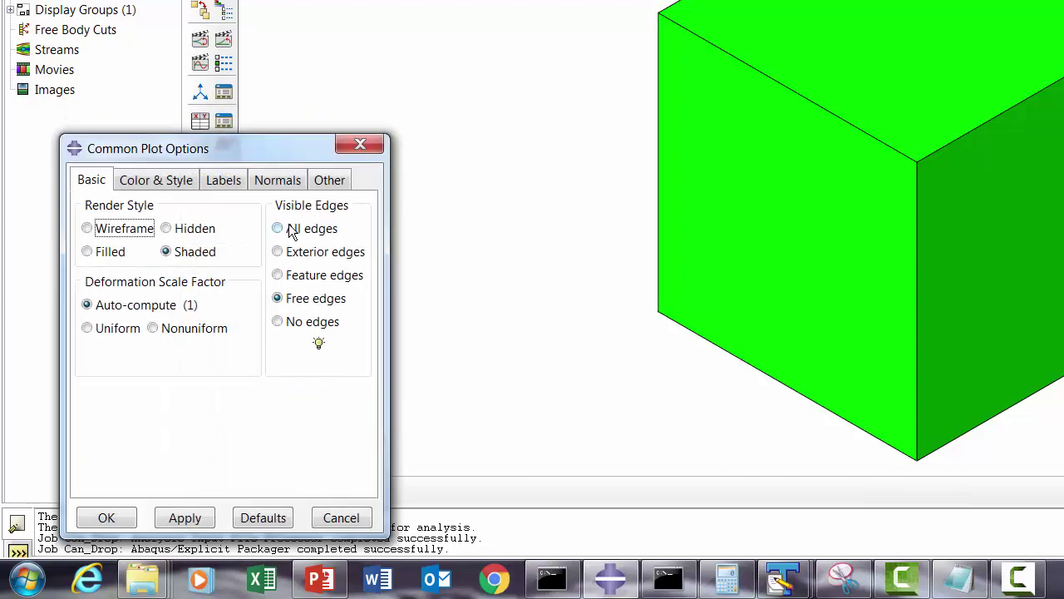
{"action": "left_click", "coordinate": [277, 228]}
{"action": "left_click", "coordinate": [192, 518]}
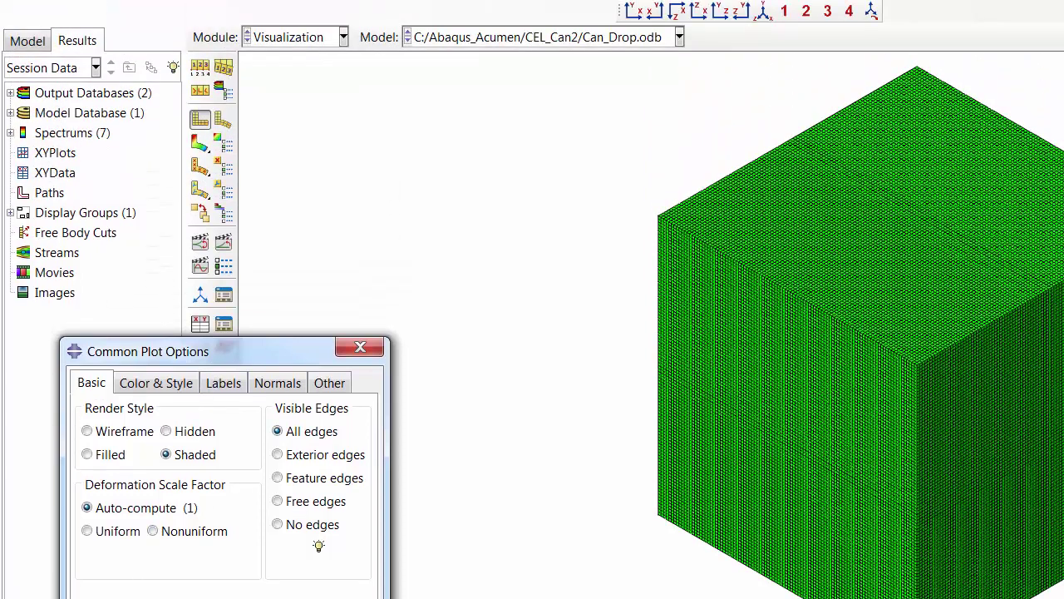
{"action": "left_click", "coordinate": [106, 531]}
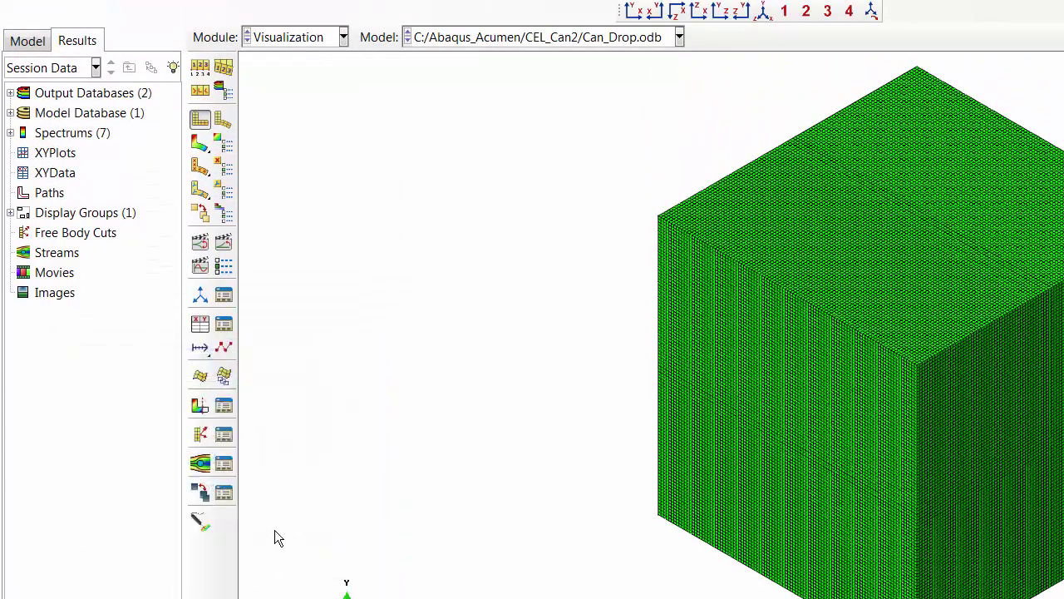
Step: Activate the X-Plane view cut and display the water volume fraction contours on the cut model
{"action": "left_click", "coordinate": [224, 405]}
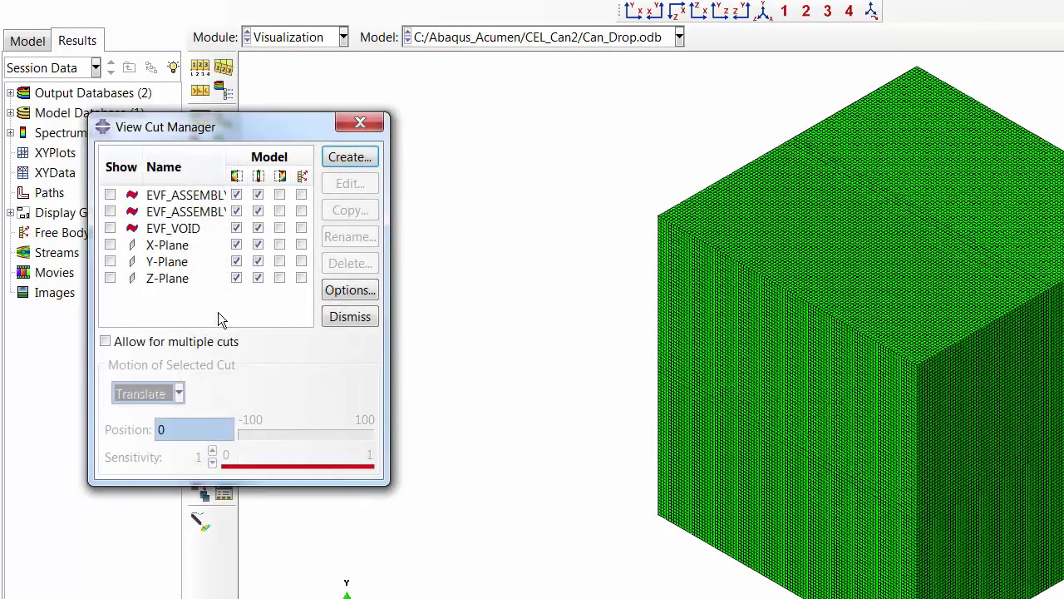
{"action": "left_click", "coordinate": [111, 245]}
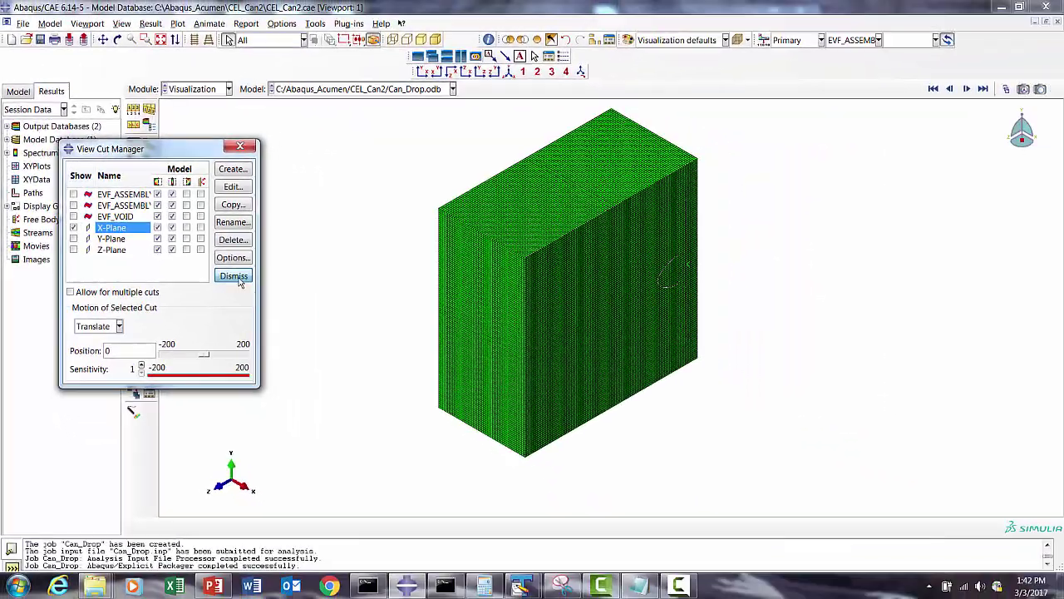
{"action": "left_click", "coordinate": [350, 316]}
{"action": "left_click", "coordinate": [133, 160]}
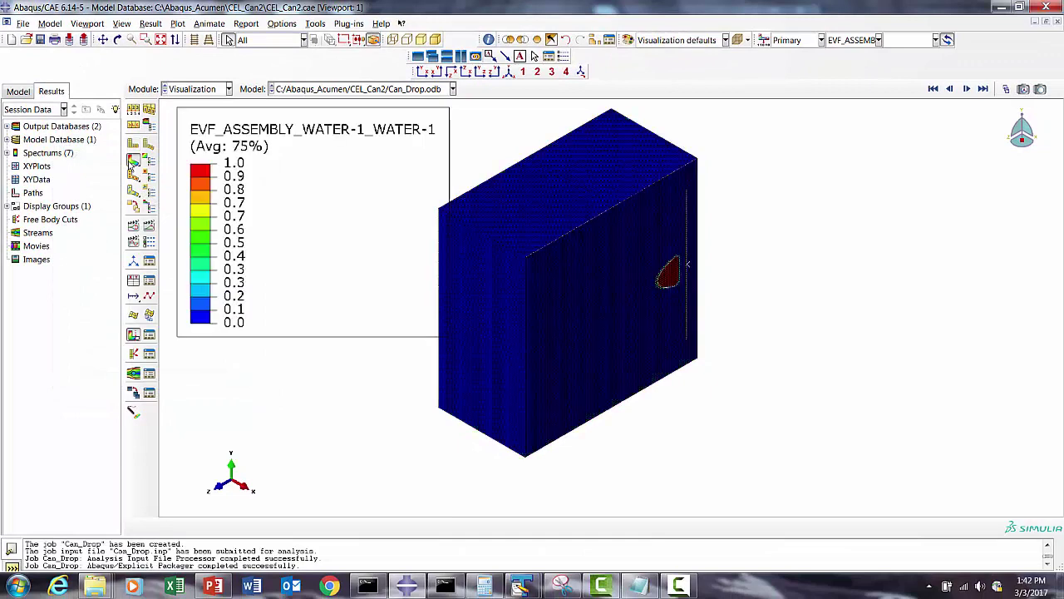